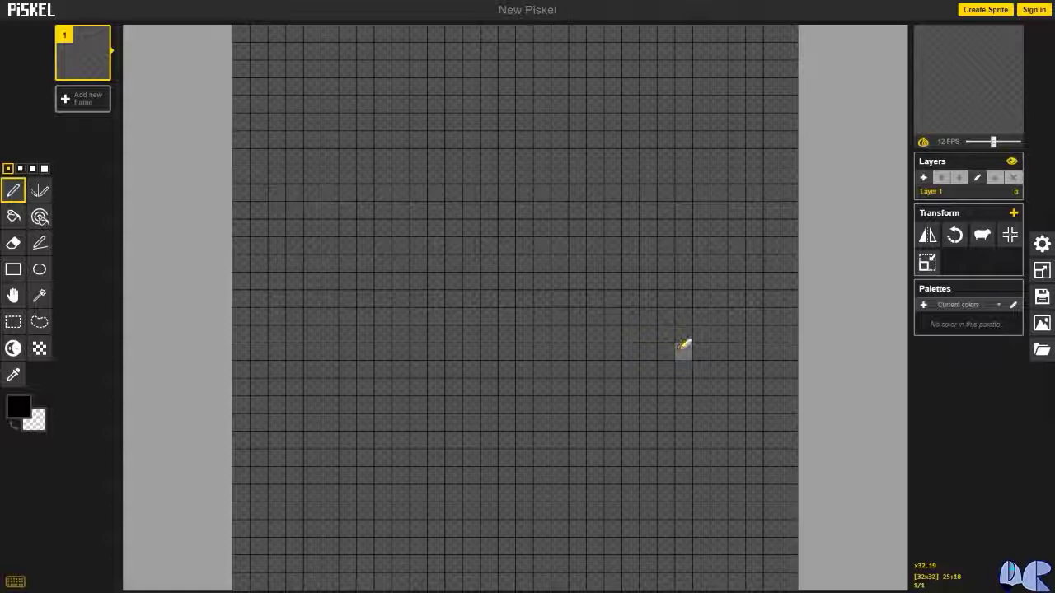
- Set the primary colour to the blue #1A75D2
{"action": "left_click", "coordinate": [27, 409]}
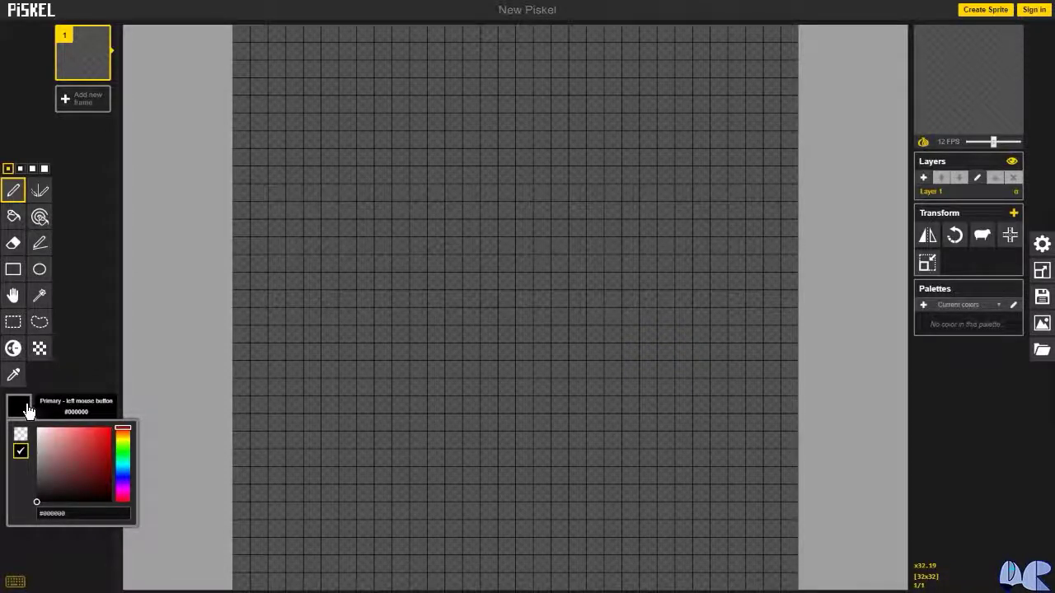
{"action": "left_click_drag", "start_coordinate": [82, 513], "coordinate": [33, 522]}
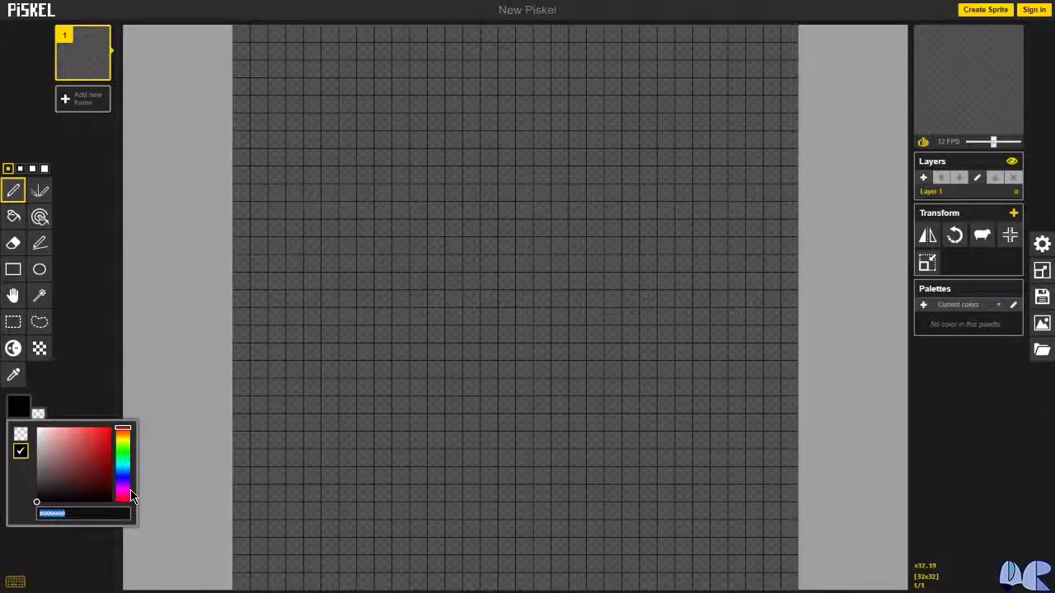
{"action": "type", "text": "#1A75D2"}
{"action": "key", "text": "Return"}
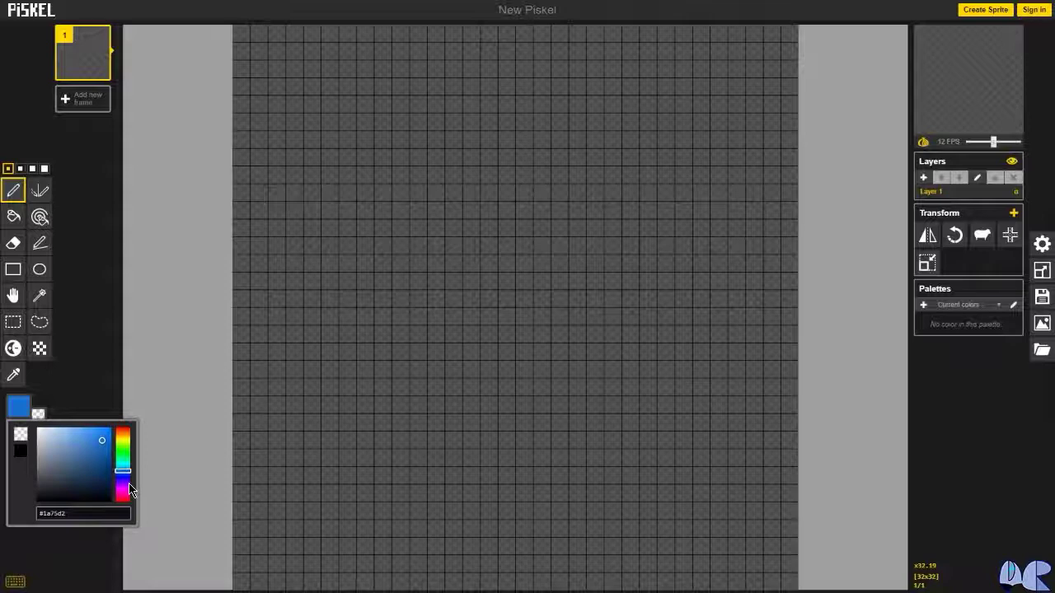
{"action": "left_click", "coordinate": [81, 383]}
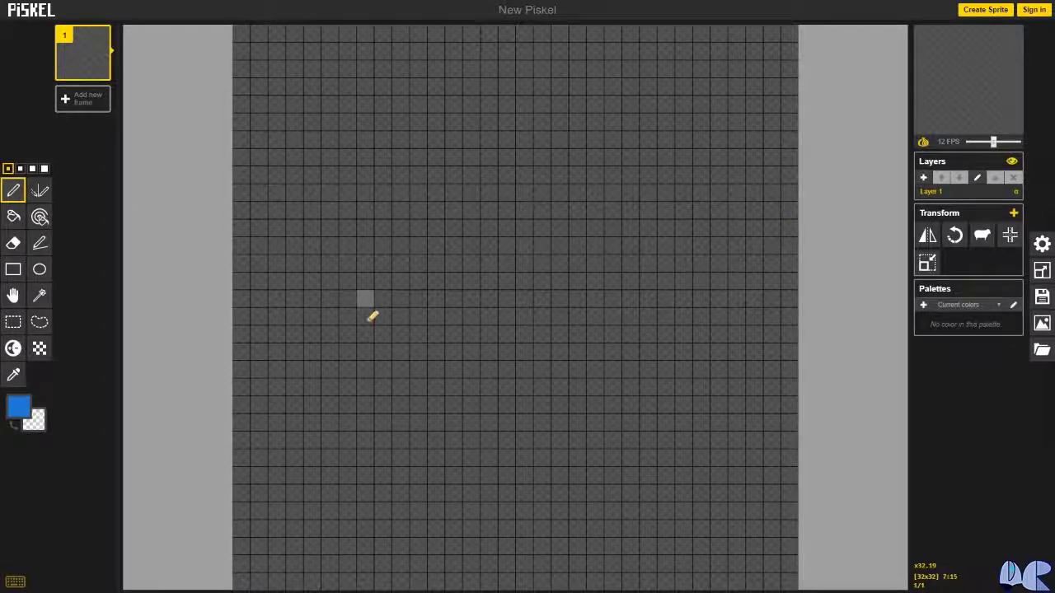
- Check the canvas grid options for size, spacing and colour, leaving them as they are
{"action": "left_click", "coordinate": [1040, 248]}
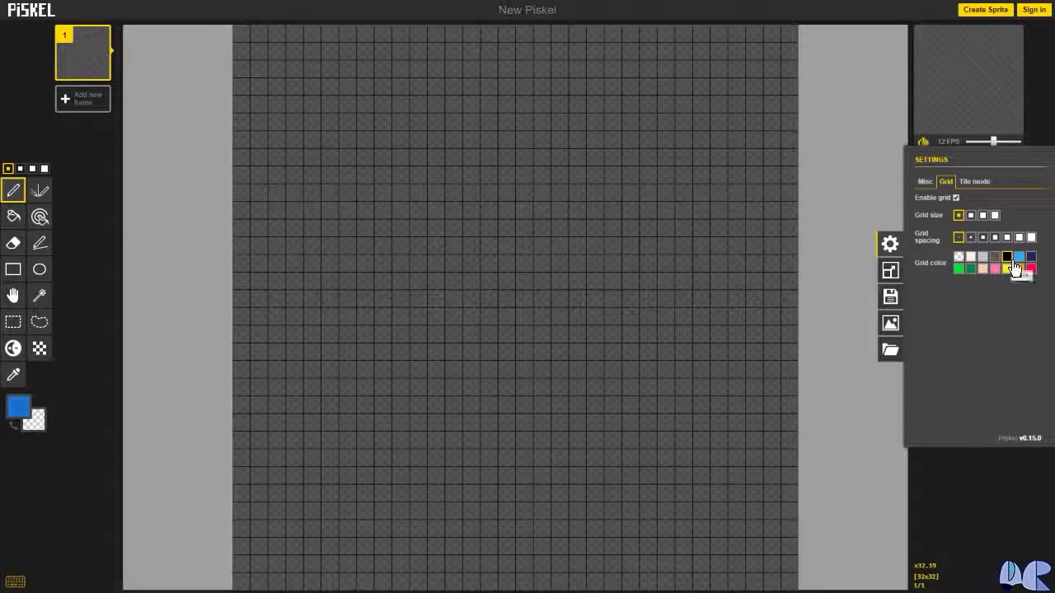
{"action": "left_click", "coordinate": [848, 15]}
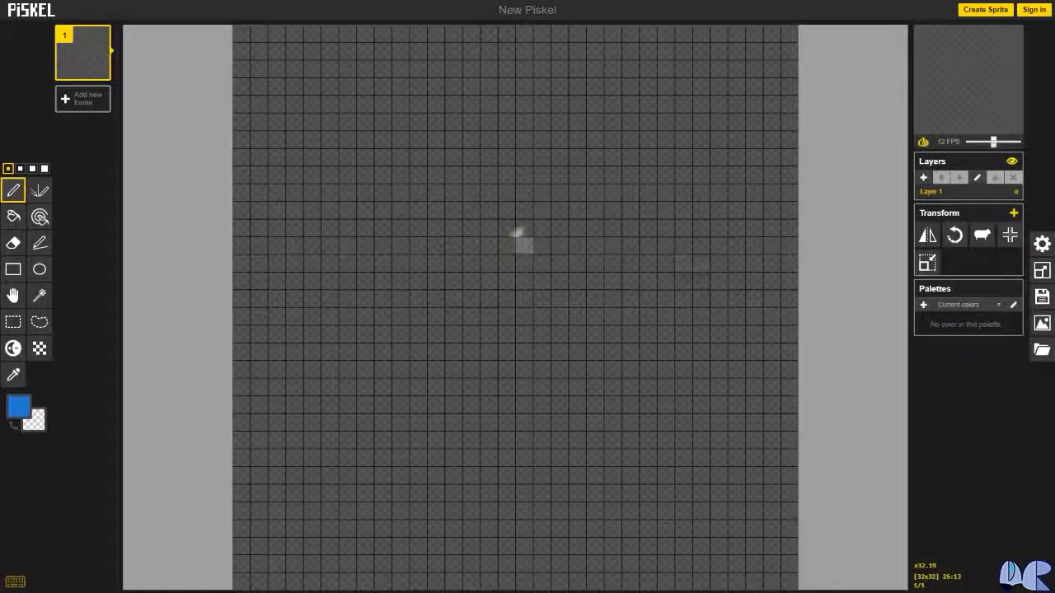
- Draw a blue vertical bar 2 pixels wide and 11 pixels tall at the canvas centre and save the sprite
{"action": "left_click", "coordinate": [506, 298]}
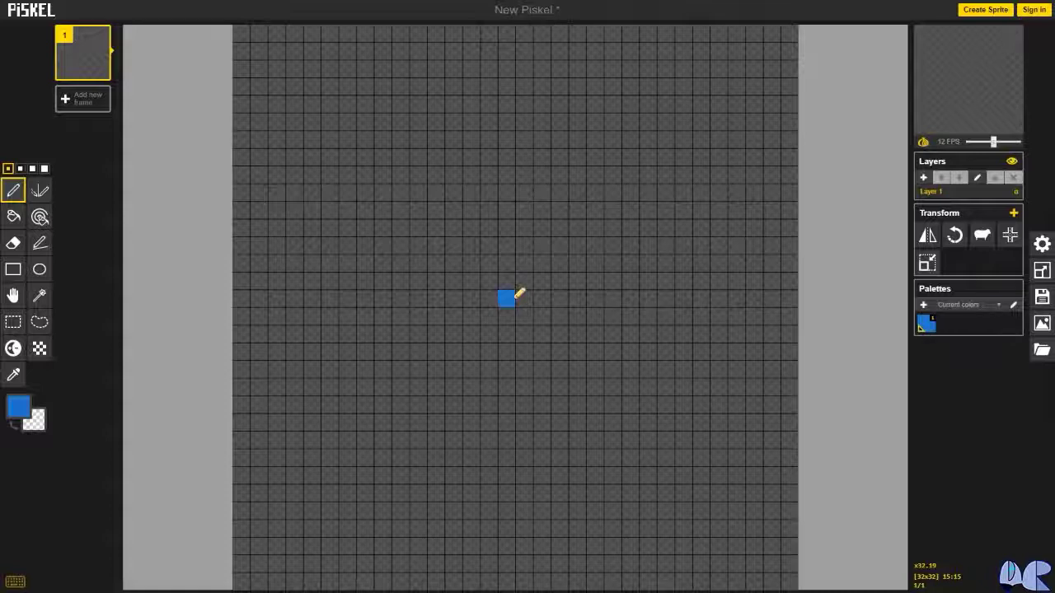
{"action": "left_click_drag", "start_coordinate": [516, 286], "coordinate": [508, 206]}
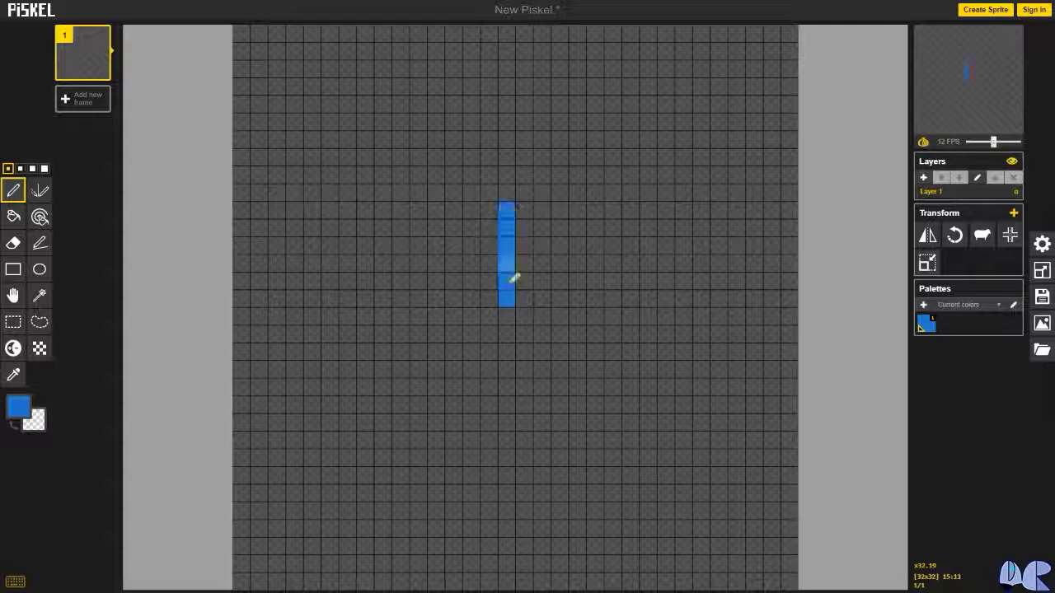
{"action": "left_click_drag", "start_coordinate": [513, 313], "coordinate": [511, 380]}
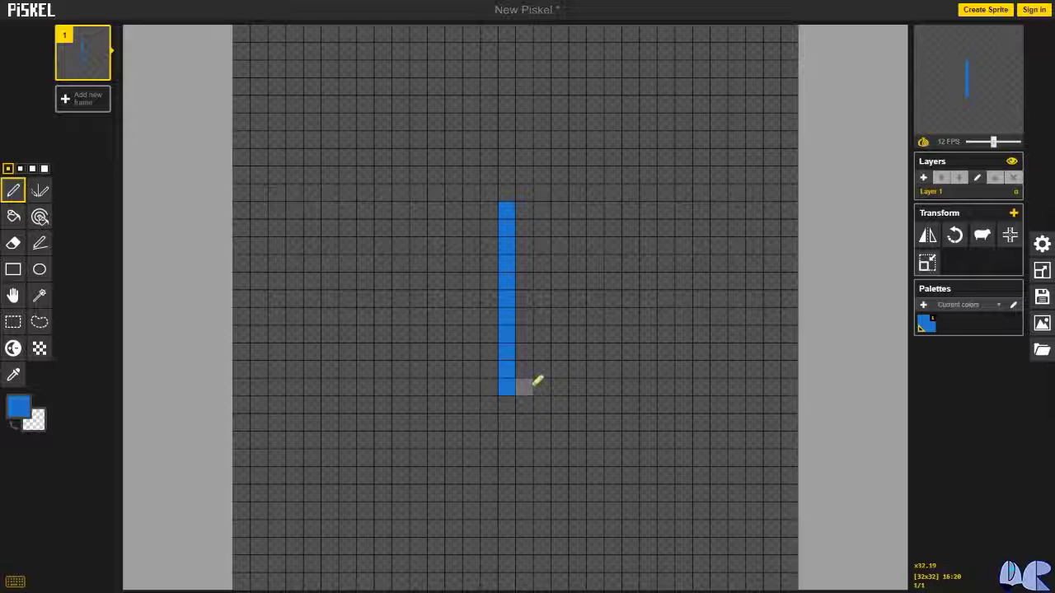
{"action": "left_click", "coordinate": [526, 213]}
{"action": "left_click_drag", "start_coordinate": [525, 224], "coordinate": [525, 391]}
{"action": "key", "text": "ctrl+s"}
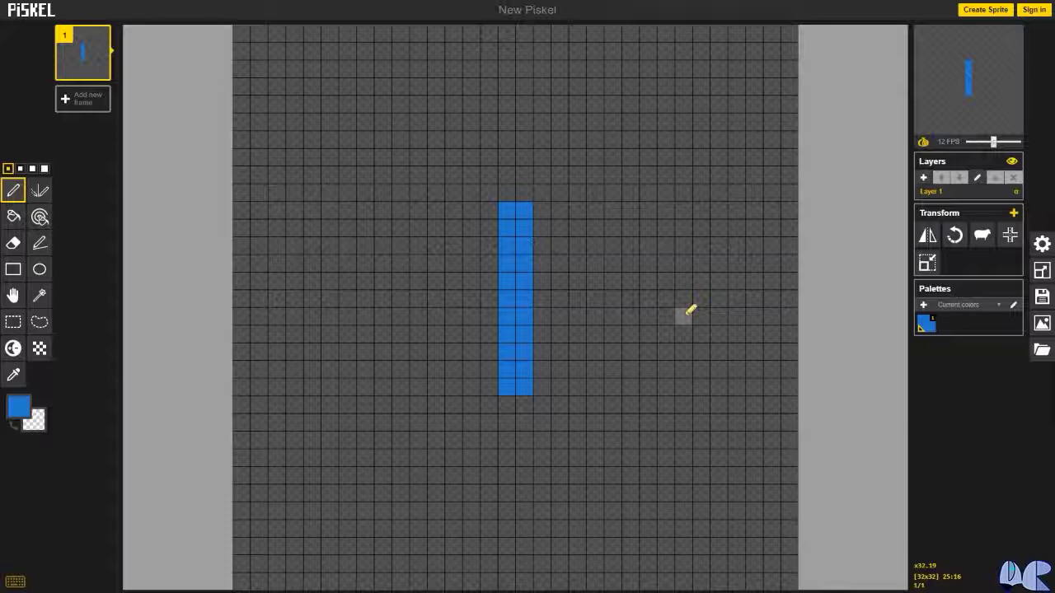
- Outline a symmetrical blue robe around the centre bar with the mirror pen, 4 pixels wide at the neck and 14 at the base
{"action": "key", "text": "v"}
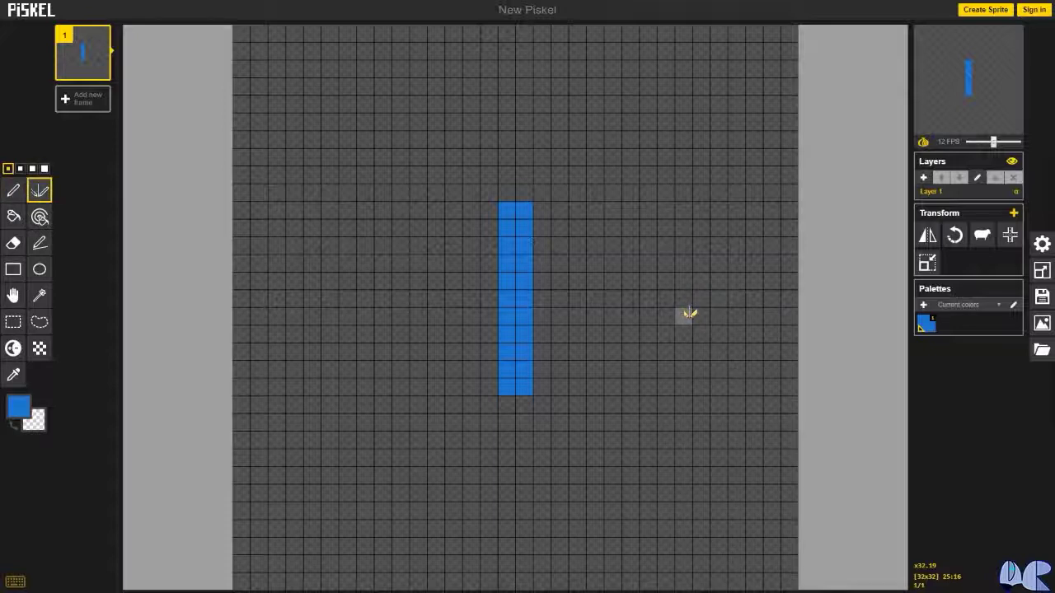
{"action": "left_click", "coordinate": [489, 228]}
{"action": "left_click", "coordinate": [471, 244]}
{"action": "left_click", "coordinate": [454, 262]}
{"action": "left_click", "coordinate": [437, 280]}
{"action": "left_click", "coordinate": [419, 300]}
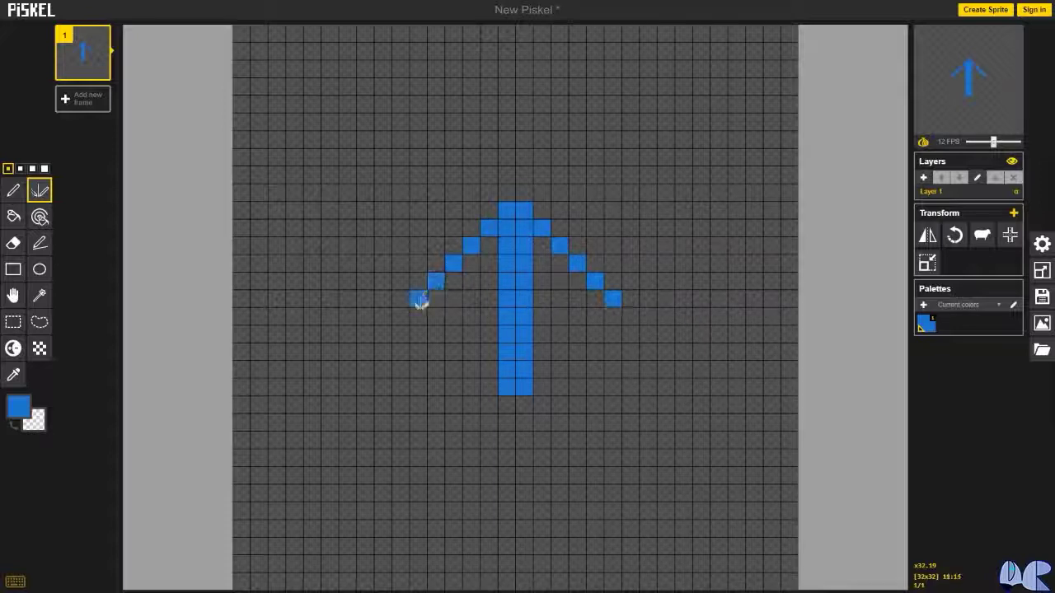
{"action": "left_click", "coordinate": [400, 317]}
{"action": "left_click", "coordinate": [402, 333]}
{"action": "mouse_move", "coordinate": [404, 341]}
{"action": "left_mouse_down"}
{"action": "mouse_move", "coordinate": [406, 384]}
{"action": "mouse_move", "coordinate": [488, 386]}
{"action": "left_mouse_up"}
{"action": "left_click", "coordinate": [487, 210]}
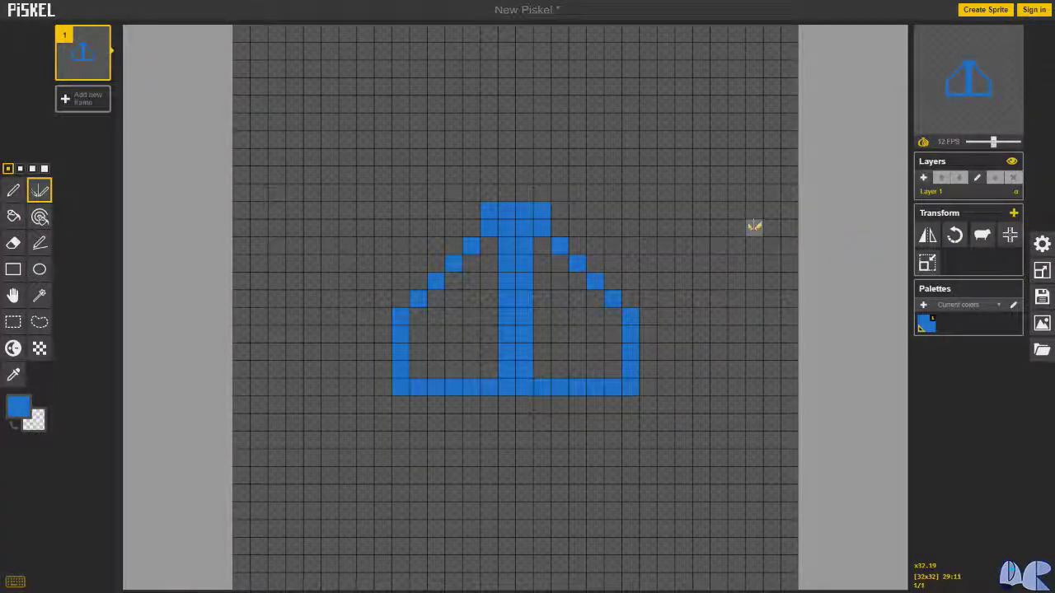
- Fill both empty halves of the robe with the same blue
{"action": "key", "text": "b"}
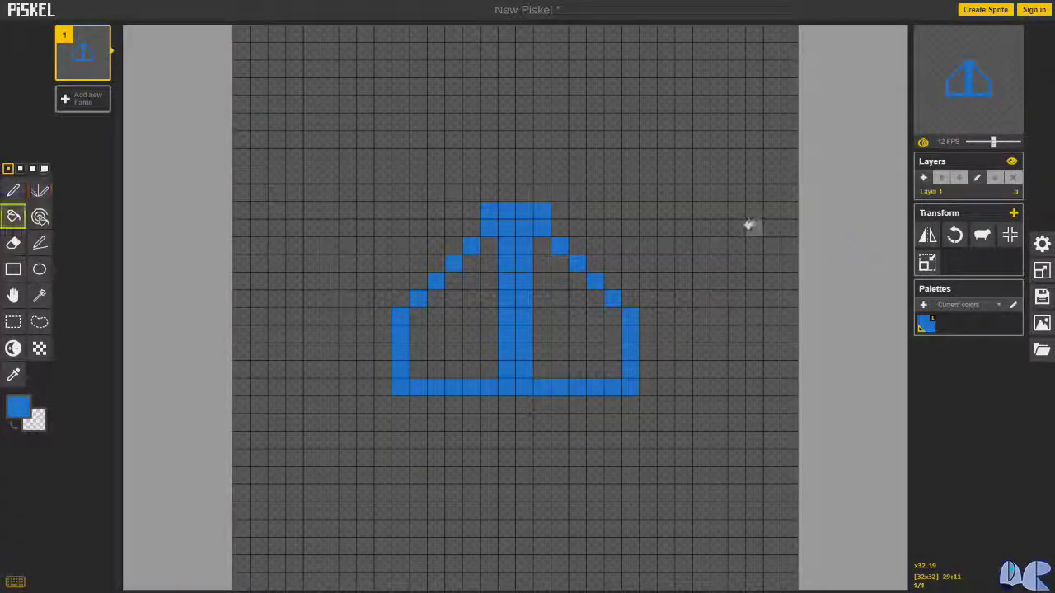
{"action": "left_click", "coordinate": [471, 326]}
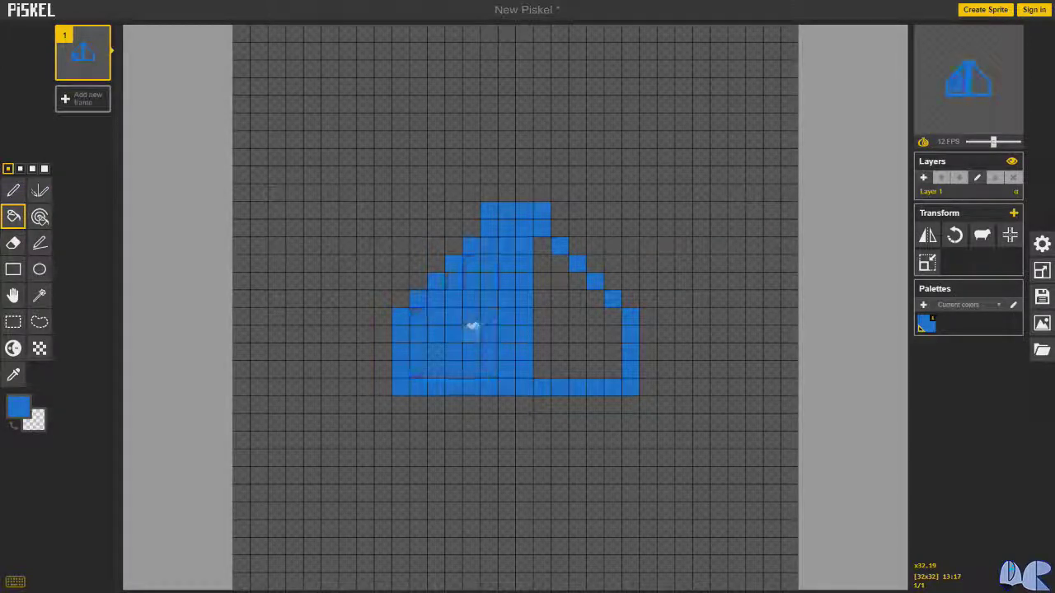
{"action": "left_click", "coordinate": [585, 325]}
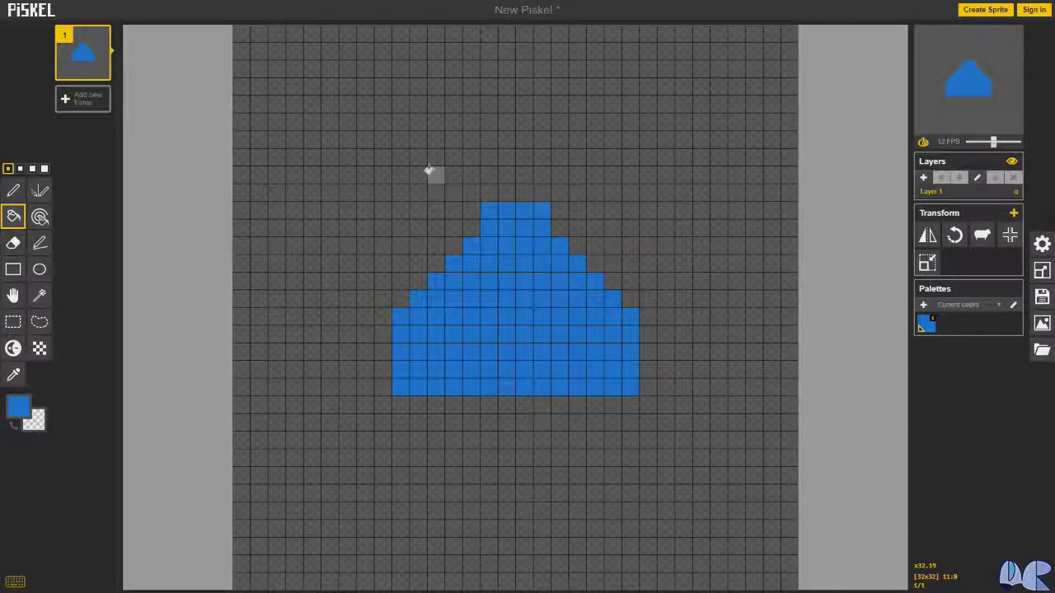
- Draw a face block 6 pixels wide and 3 pixels tall directly above the neck in #f6ead6 with the mirror pen
{"action": "key", "text": "v"}
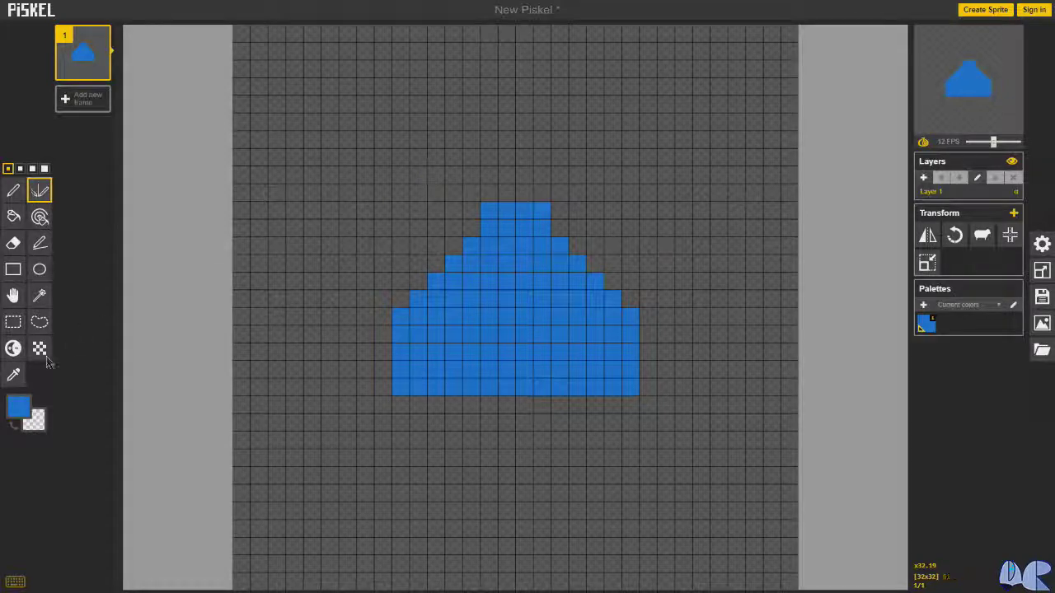
{"action": "left_click", "coordinate": [22, 404]}
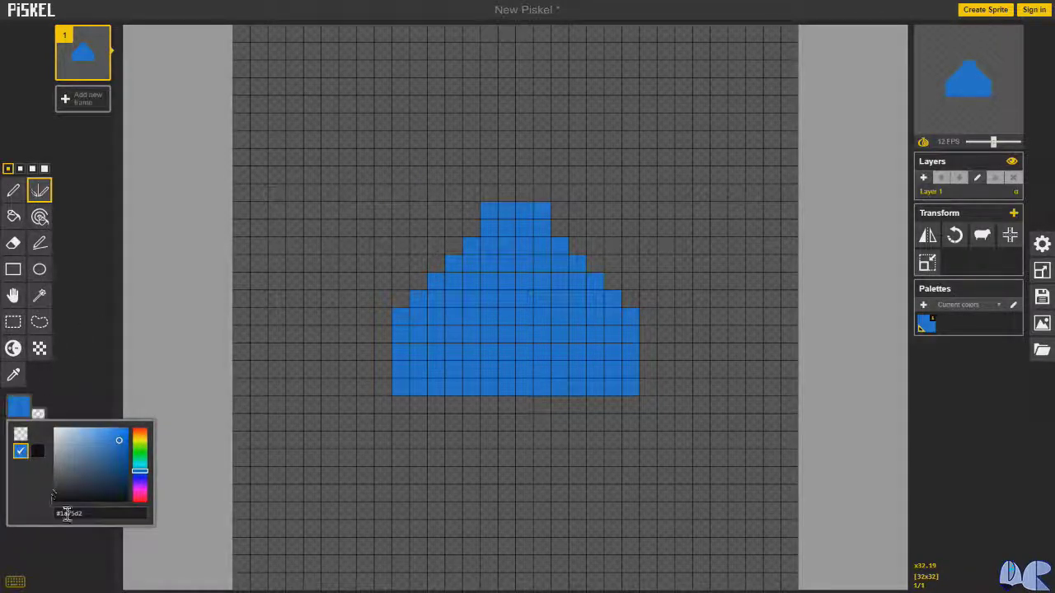
{"action": "left_click_drag", "start_coordinate": [94, 514], "coordinate": [37, 521]}
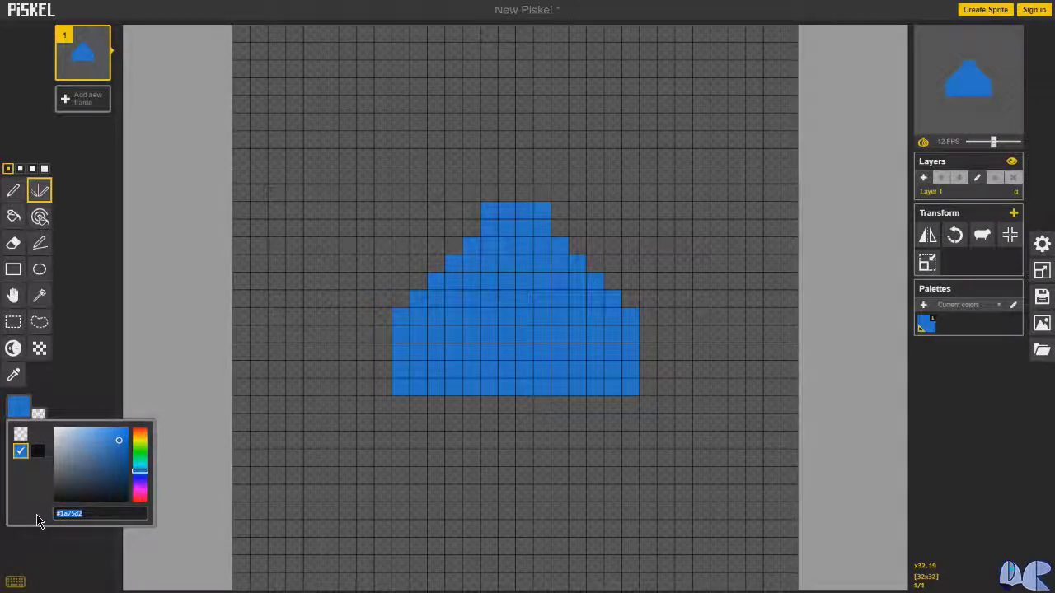
{"action": "key", "text": "BackSpace"}
{"action": "type", "text": "#"}
{"action": "type", "text": "f6ead"}
{"action": "type", "text": "6"}
{"action": "type", "text": "af"}
{"action": "type", "text": "6"}
{"action": "key", "text": "Return"}
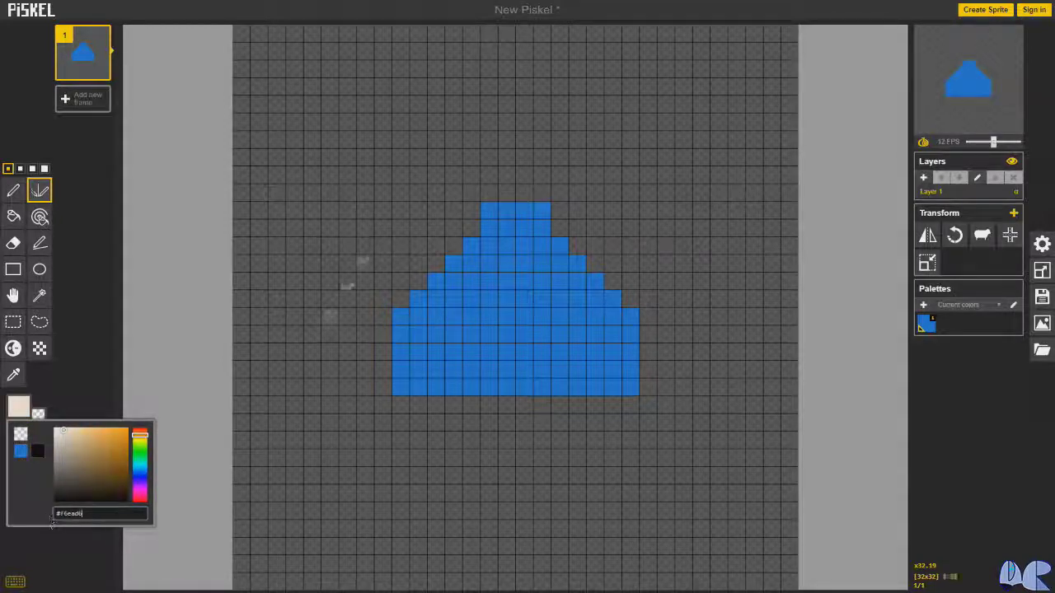
{"action": "left_click", "coordinate": [491, 193]}
{"action": "mouse_move", "coordinate": [491, 193]}
{"action": "left_mouse_down"}
{"action": "mouse_move", "coordinate": [506, 193]}
{"action": "mouse_move", "coordinate": [490, 175]}
{"action": "mouse_move", "coordinate": [506, 176]}
{"action": "mouse_move", "coordinate": [493, 162]}
{"action": "mouse_move", "coordinate": [504, 156]}
{"action": "mouse_move", "coordinate": [470, 156]}
{"action": "mouse_move", "coordinate": [472, 185]}
{"action": "left_mouse_up"}
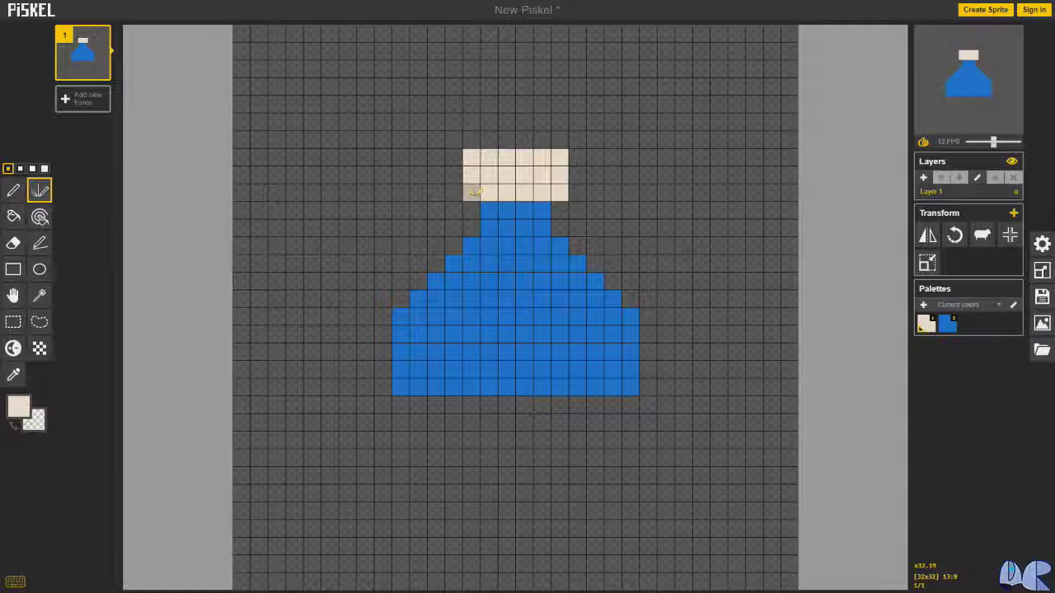
- Outline a symmetrical pointed hat above the face in dark blue #012265, with a 14-pixel brim, stepped sides and a 2-pixel centre bar
{"action": "left_click", "coordinate": [18, 406]}
{"action": "left_click", "coordinate": [107, 513]}
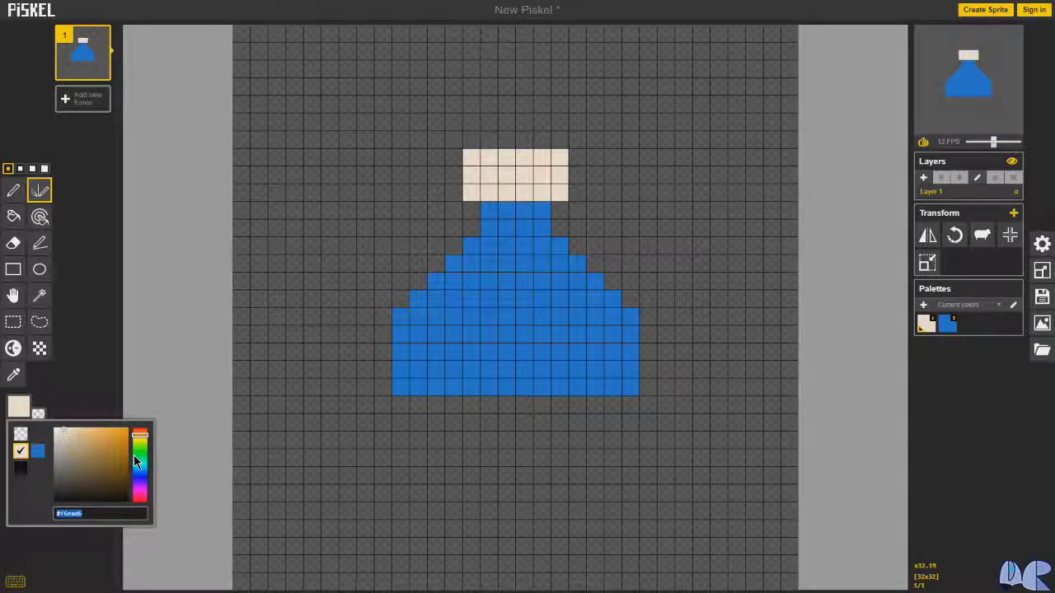
{"action": "type", "text": "#"}
{"action": "type", "text": "81"}
{"action": "type", "text": "228"}
{"action": "type", "text": "5"}
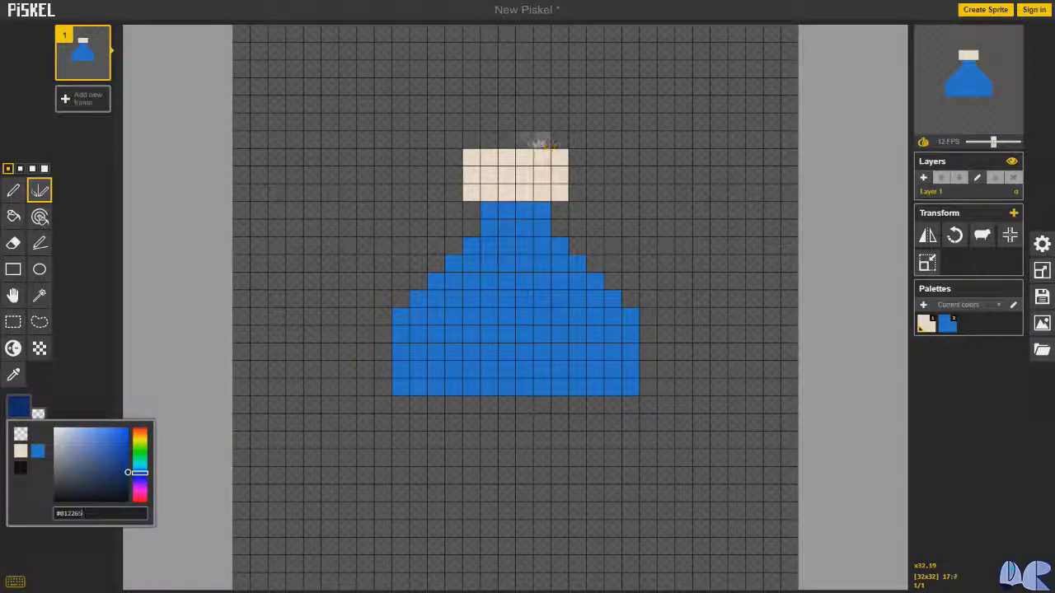
{"action": "mouse_move", "coordinate": [506, 137]}
{"action": "left_mouse_down"}
{"action": "mouse_move", "coordinate": [507, 37]}
{"action": "mouse_move", "coordinate": [404, 135]}
{"action": "mouse_move", "coordinate": [483, 138]}
{"action": "left_mouse_up"}
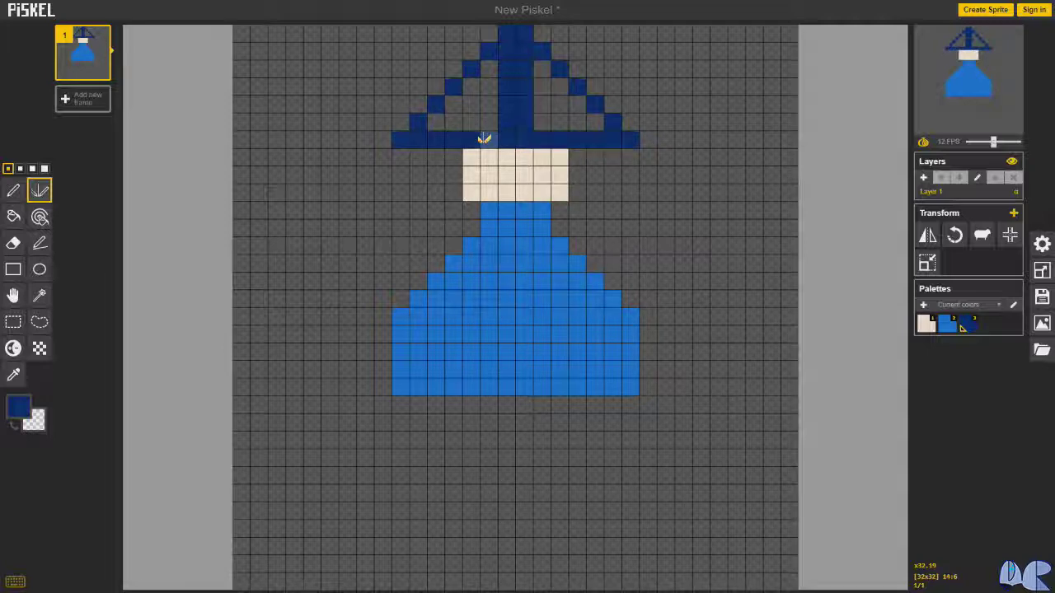
- Fill both empty halves of the hat with the dark blue
{"action": "key", "text": "b"}
{"action": "left_click", "coordinate": [486, 107]}
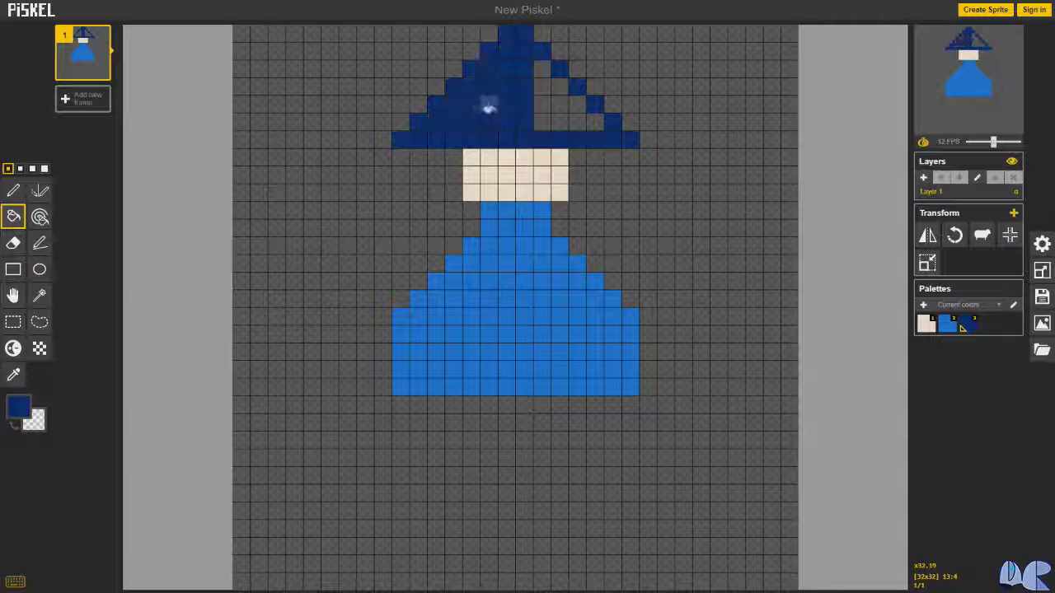
{"action": "left_click", "coordinate": [558, 106]}
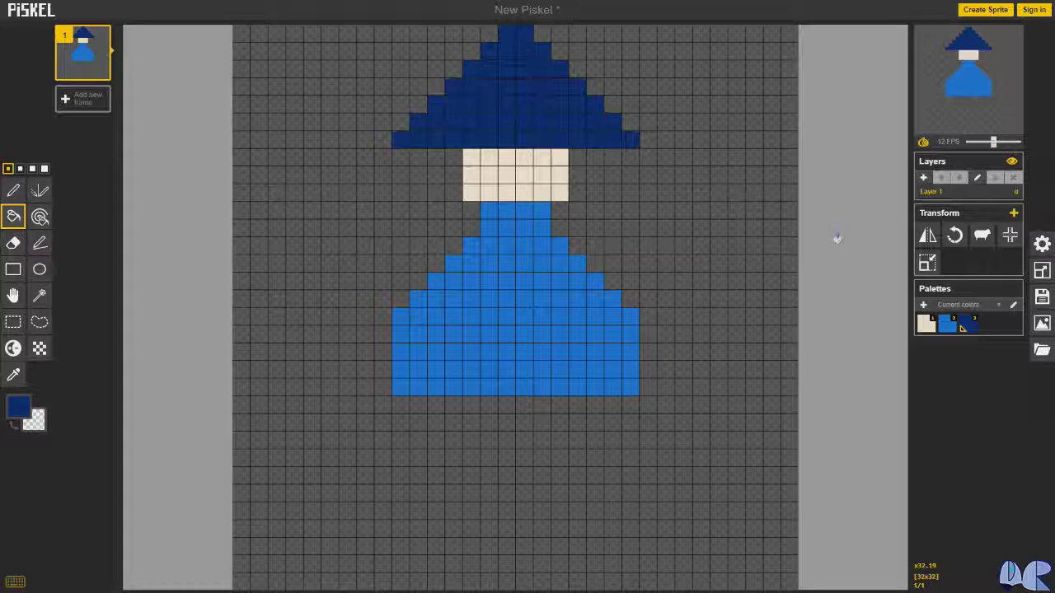
- Rename the layer holding the figure as Tronco
{"action": "double_click", "coordinate": [938, 192]}
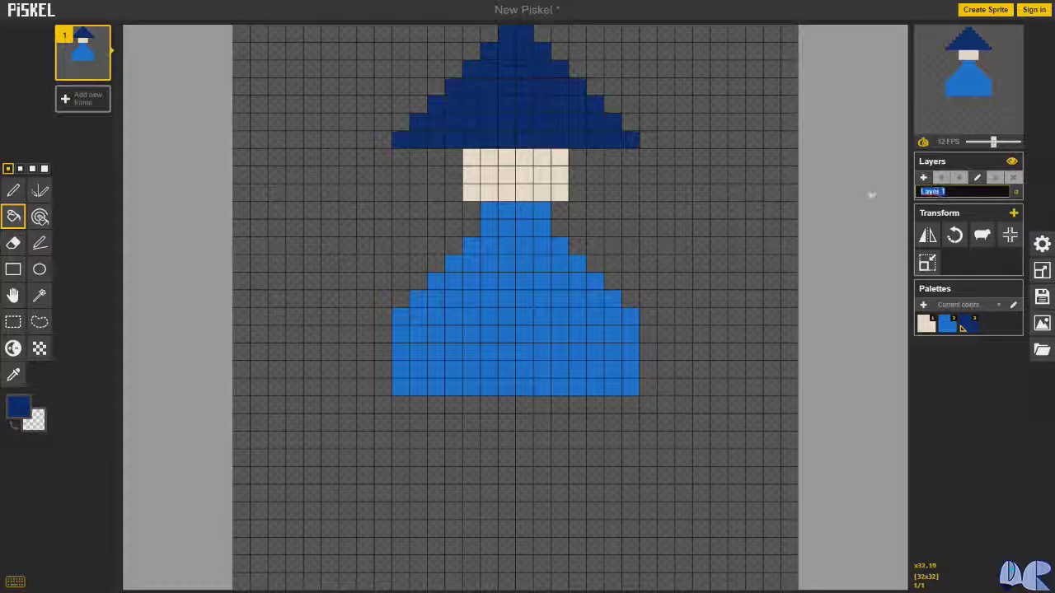
{"action": "type", "text": "Timmy"}
{"action": "key", "text": "Return"}
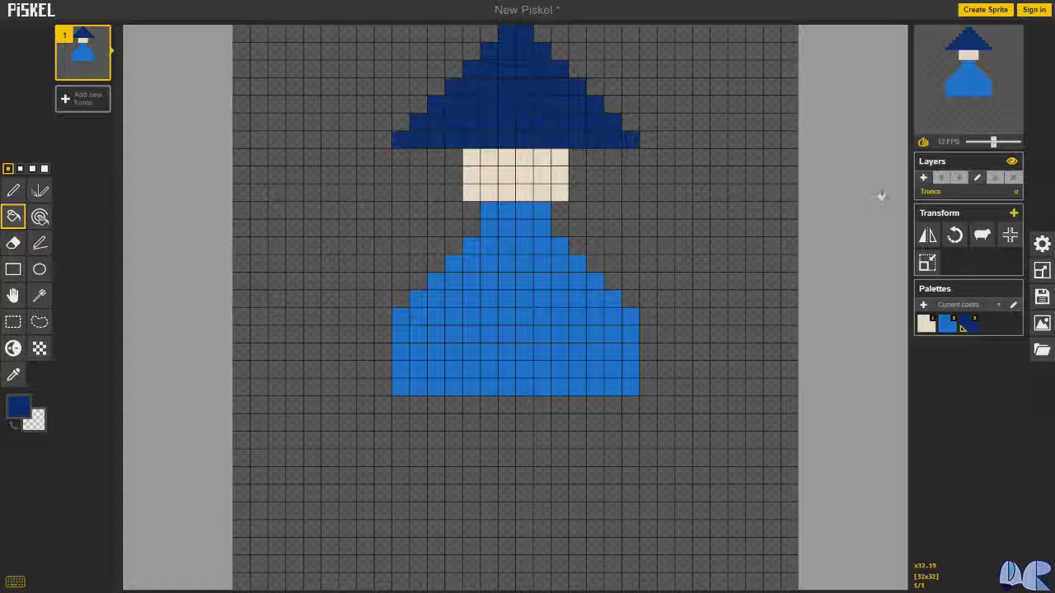
- Add a new layer above Tronco and name it Brazo_Izq
{"action": "left_click", "coordinate": [924, 180]}
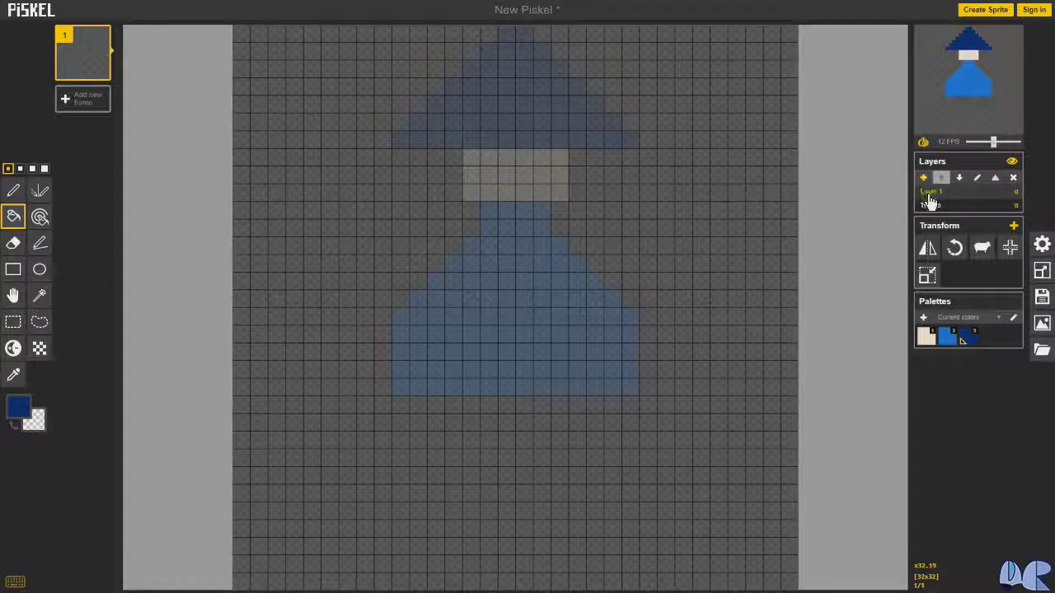
{"action": "double_click", "coordinate": [934, 193]}
{"action": "type", "text": "Bra"}
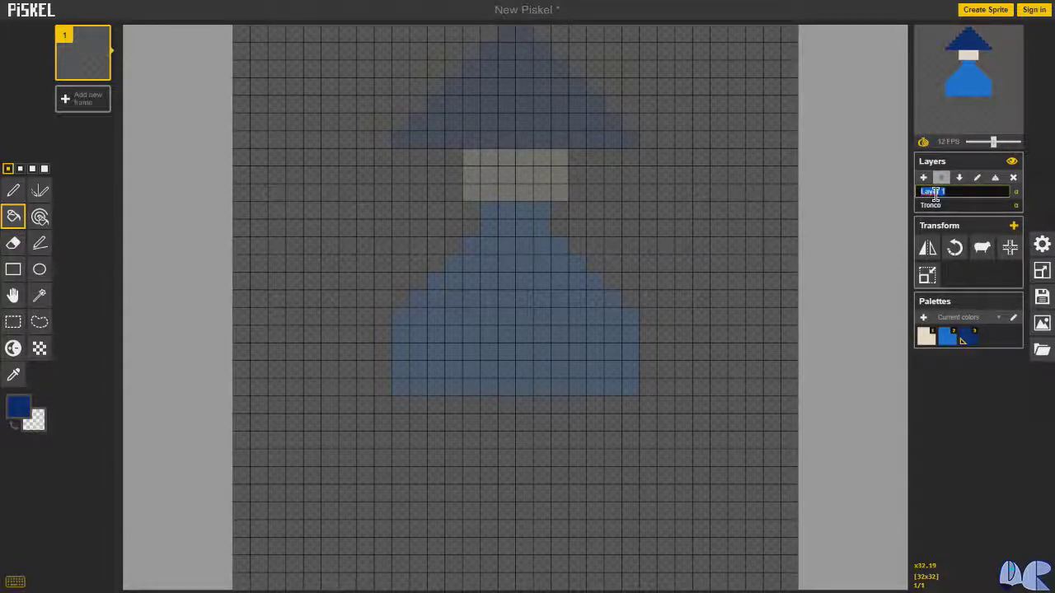
{"action": "type", "text": "z"}
{"action": "type", "text": "o_"}
{"action": "type", "text": " Izq"}
{"action": "key", "text": "Return"}
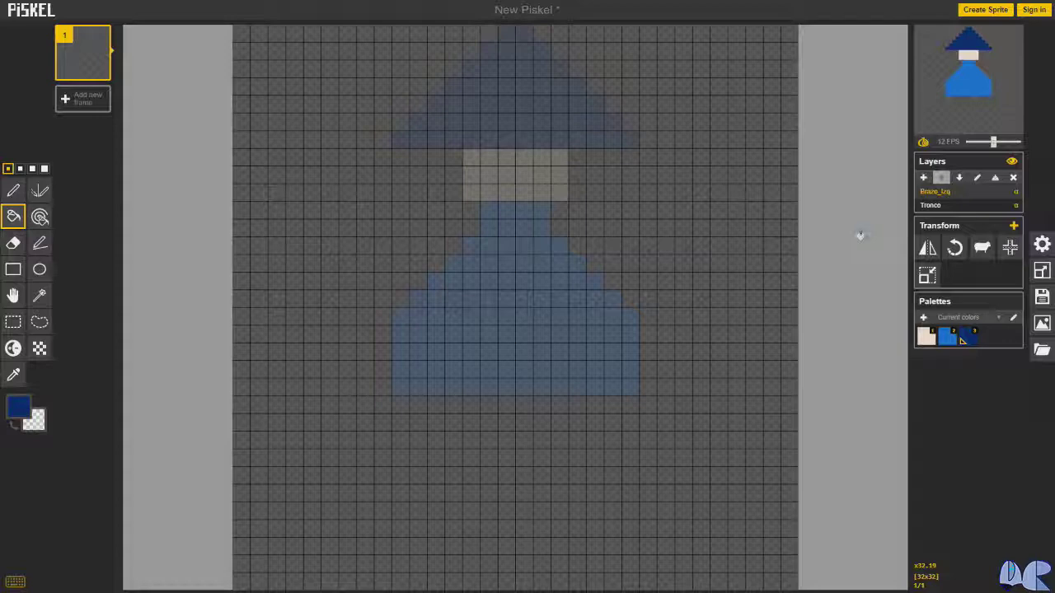
- Draw a filled dark blue arm over the robe's centre, a 4 by 6 pixel rectangle with a 2 by 2 pixel block beneath it
{"action": "key", "text": "r"}
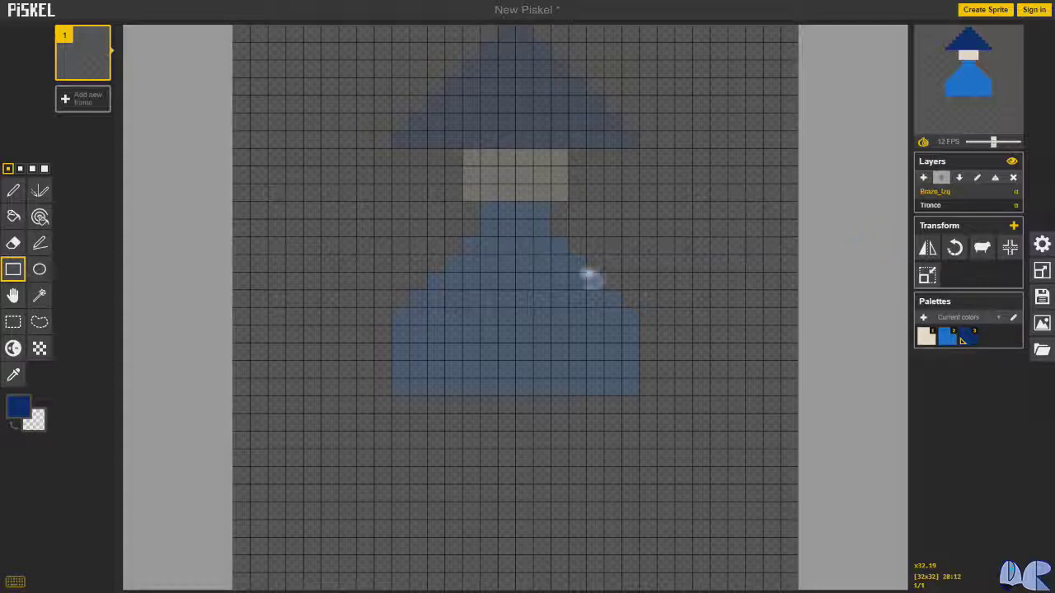
{"action": "mouse_move", "coordinate": [487, 241]}
{"action": "left_mouse_down"}
{"action": "mouse_move", "coordinate": [492, 330]}
{"action": "mouse_move", "coordinate": [541, 330]}
{"action": "mouse_move", "coordinate": [509, 358]}
{"action": "mouse_move", "coordinate": [509, 367]}
{"action": "mouse_move", "coordinate": [533, 362]}
{"action": "left_mouse_up"}
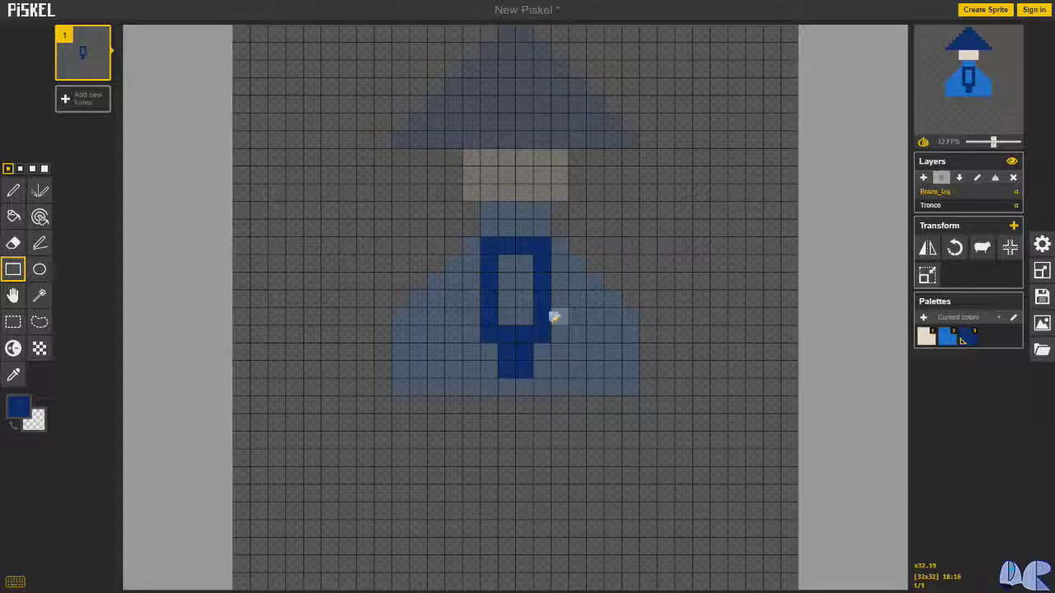
{"action": "key", "text": "b"}
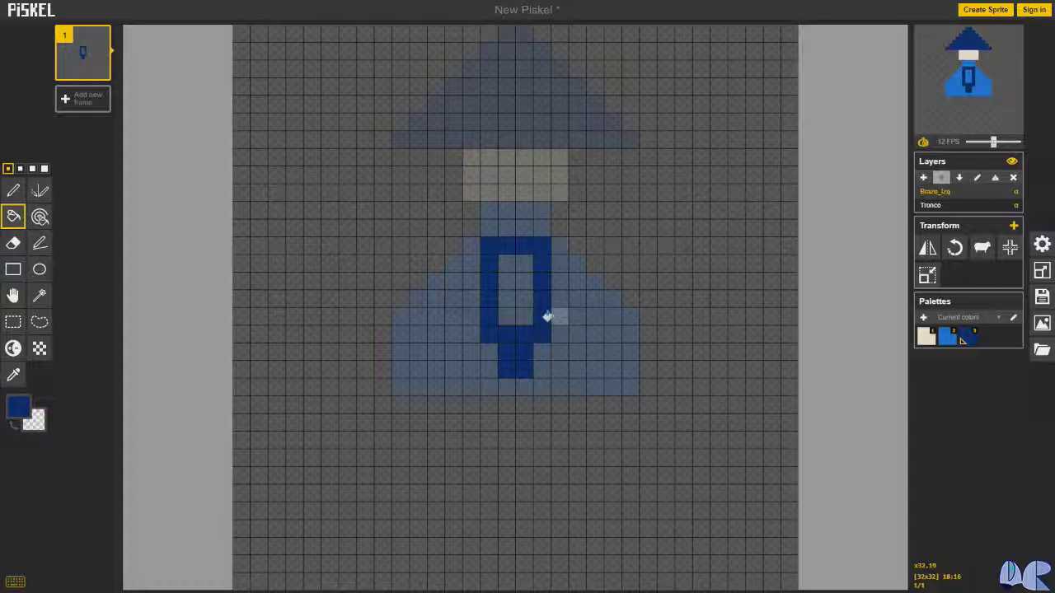
{"action": "left_click", "coordinate": [519, 275]}
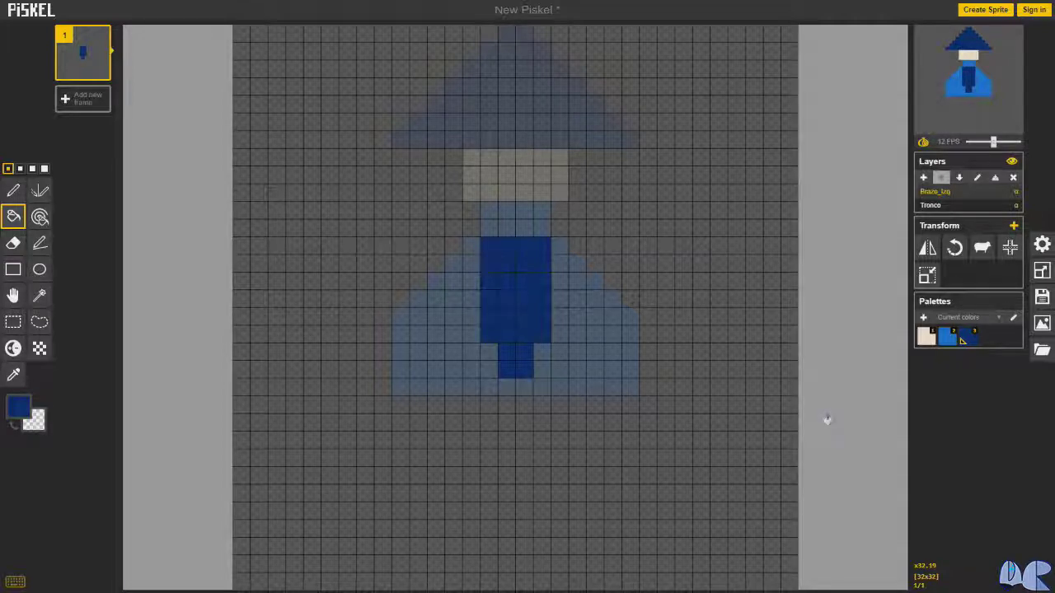
- Add a new layer above Brazo_Izq and name it Pierna_izq
{"action": "key", "text": "v"}
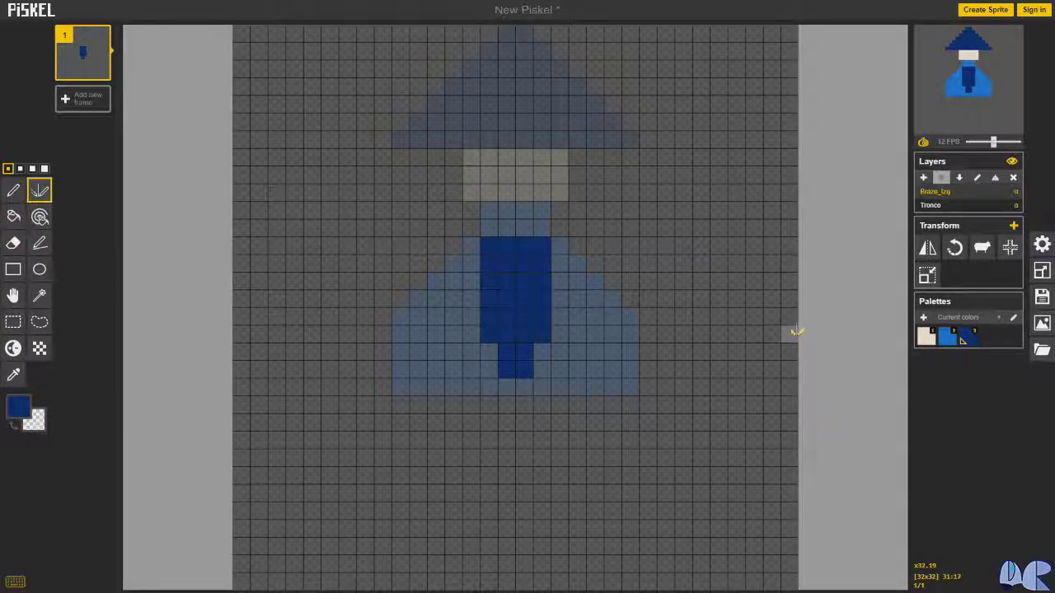
{"action": "left_click", "coordinate": [924, 180]}
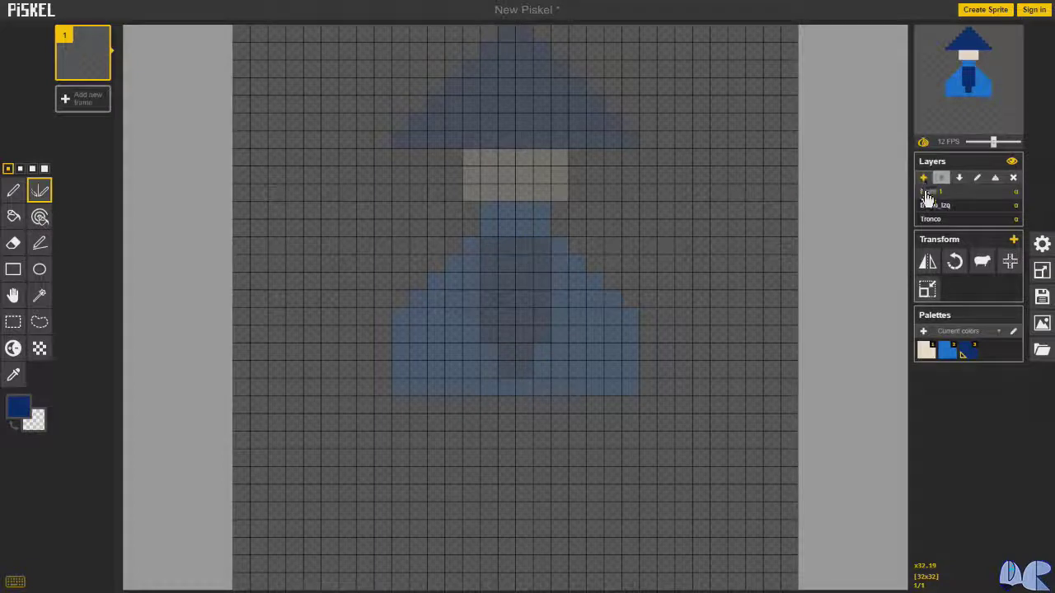
{"action": "double_click", "coordinate": [931, 191]}
{"action": "type", "text": "Pierna_izq"}
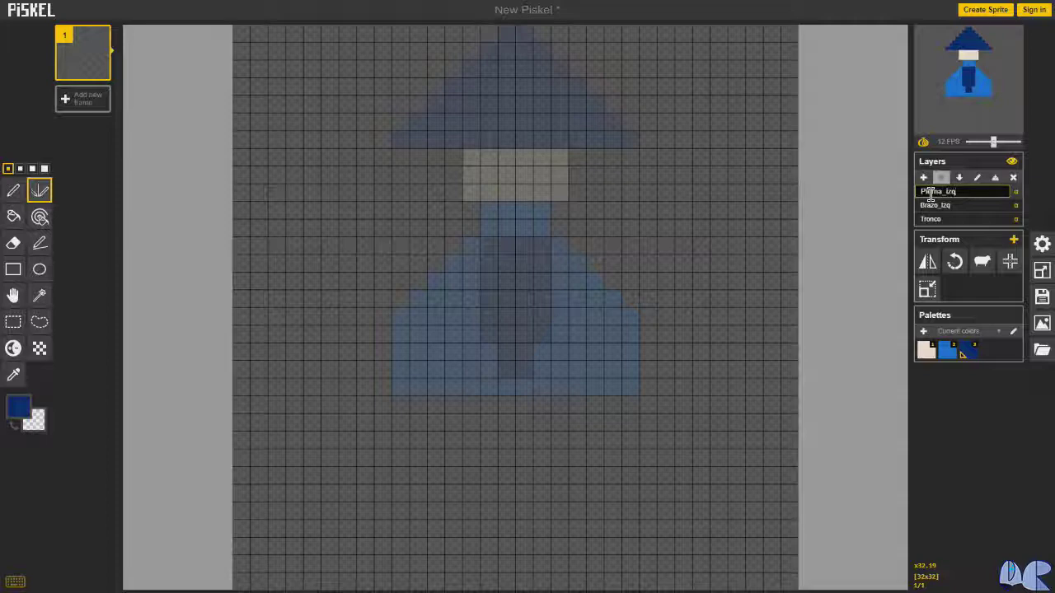
{"action": "key", "text": "Return"}
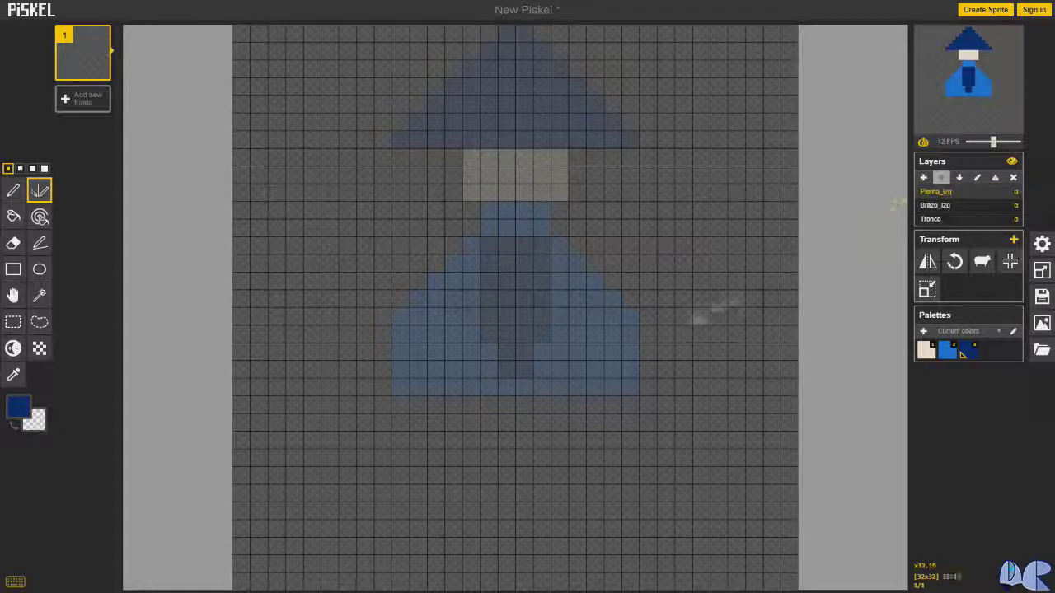
- Draw a symmetrical dark blue leg below the robe's centre, stacking blocks of 6 by 3, 4 by 3 and 2 by 2 pixels
{"action": "mouse_move", "coordinate": [514, 406]}
{"action": "left_mouse_down"}
{"action": "mouse_move", "coordinate": [476, 406]}
{"action": "mouse_move", "coordinate": [506, 425]}
{"action": "mouse_move", "coordinate": [472, 425]}
{"action": "mouse_move", "coordinate": [509, 439]}
{"action": "mouse_move", "coordinate": [477, 439]}
{"action": "mouse_move", "coordinate": [510, 458]}
{"action": "mouse_move", "coordinate": [496, 461]}
{"action": "mouse_move", "coordinate": [507, 475]}
{"action": "mouse_move", "coordinate": [494, 480]}
{"action": "mouse_move", "coordinate": [505, 508]}
{"action": "left_mouse_up"}
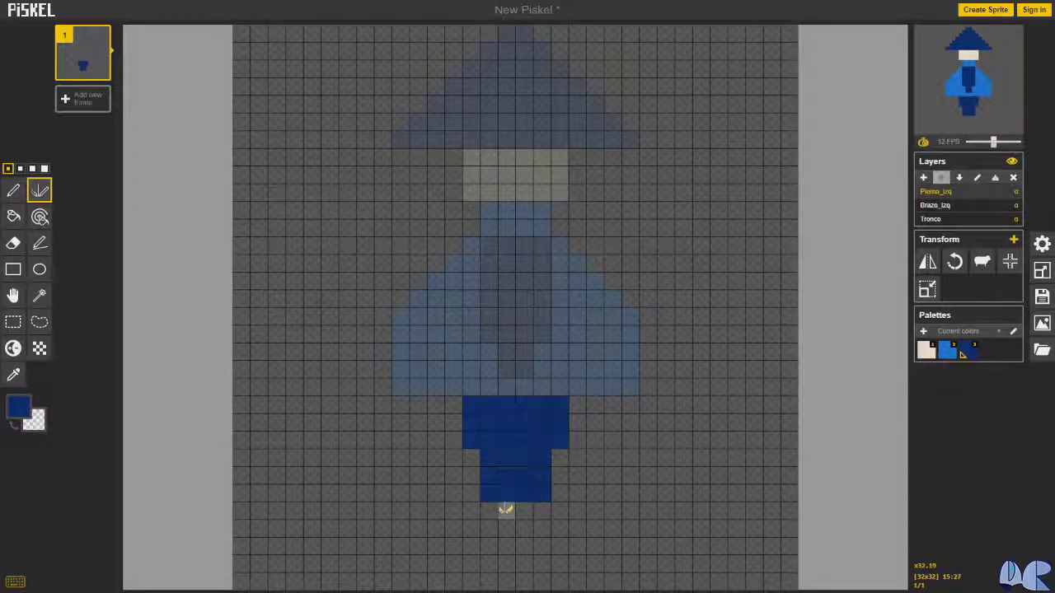
{"action": "left_click", "coordinate": [505, 509]}
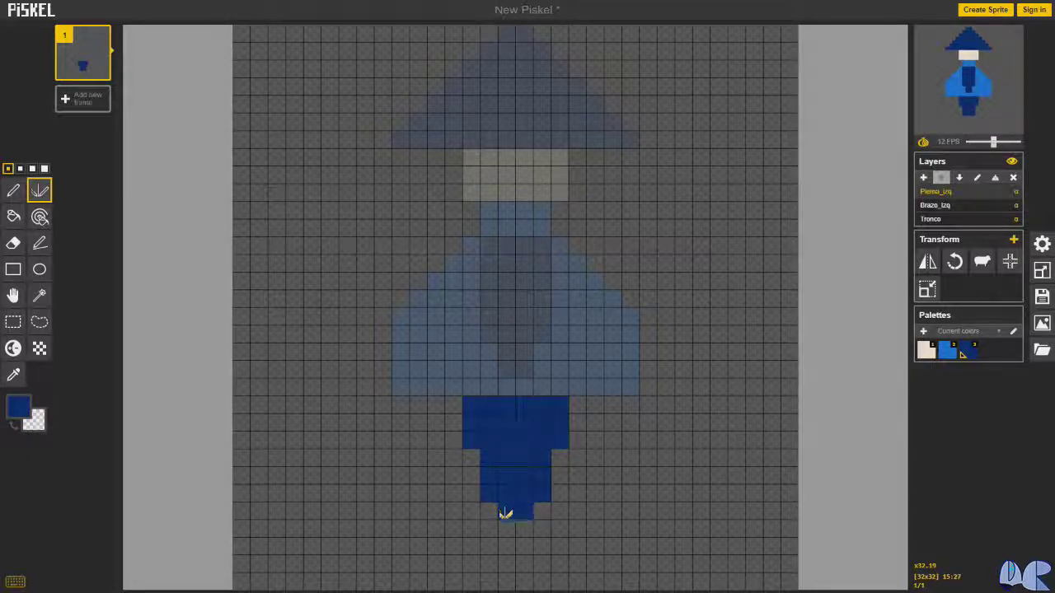
{"action": "left_click", "coordinate": [506, 525]}
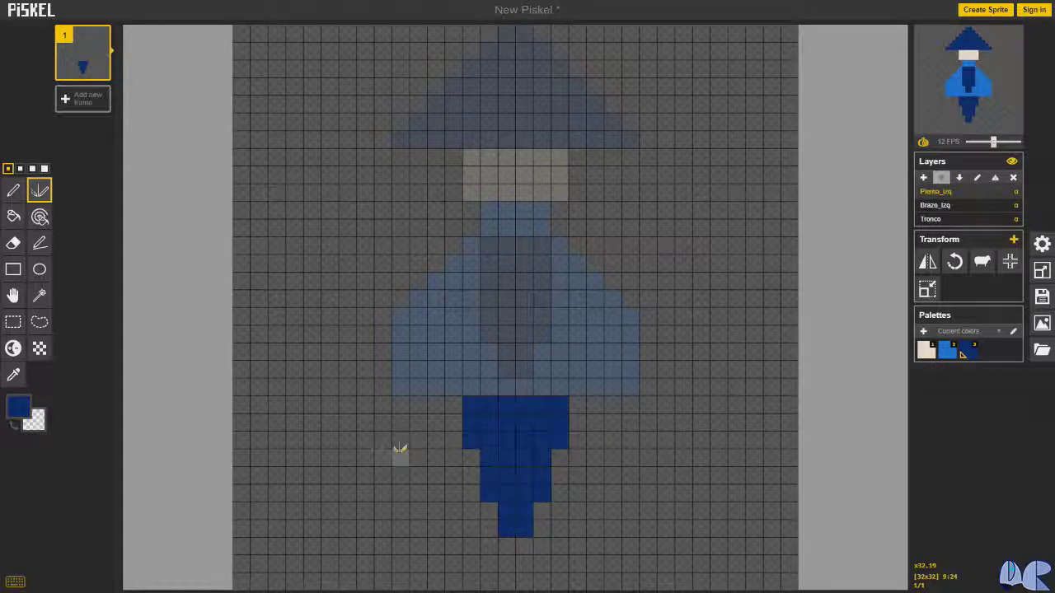
- Set the primary colour to #38356d and switch to the Pen tool
{"action": "left_click", "coordinate": [25, 414]}
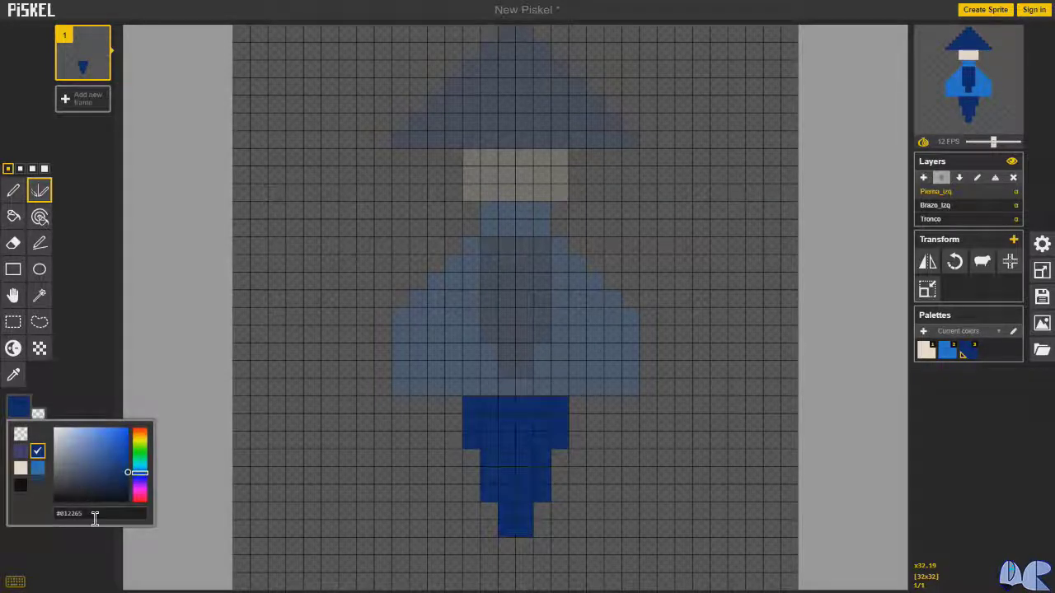
{"action": "left_click_drag", "start_coordinate": [92, 513], "coordinate": [54, 514]}
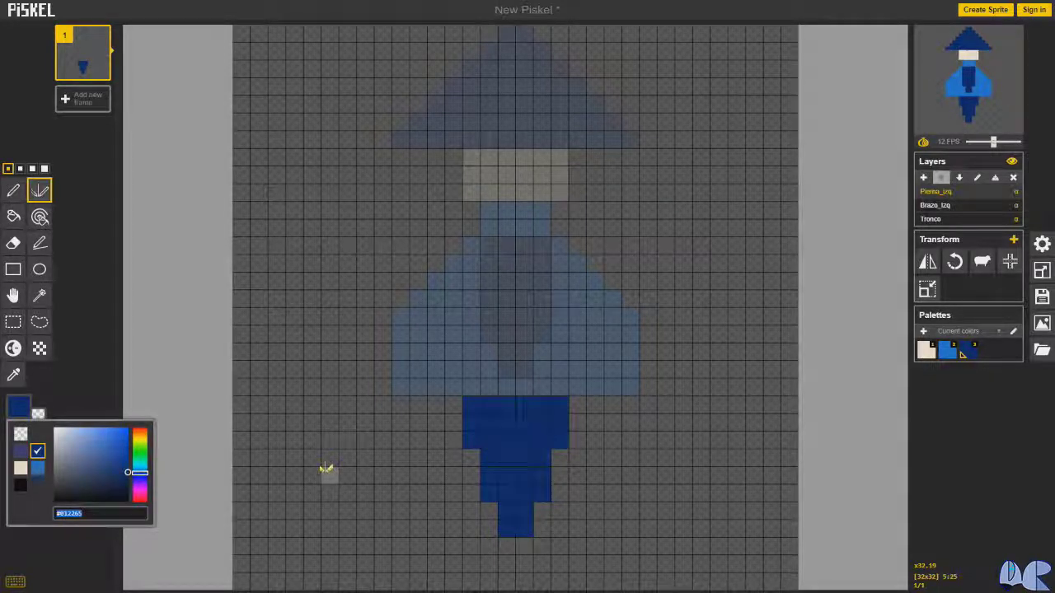
{"action": "type", "text": "#38356d"}
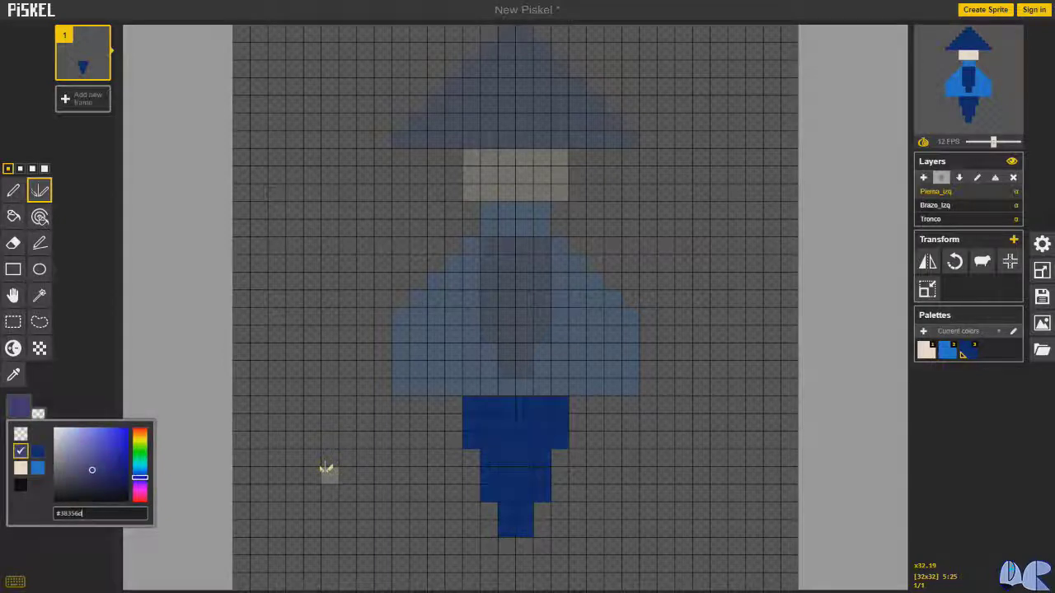
{"action": "left_click", "coordinate": [80, 320]}
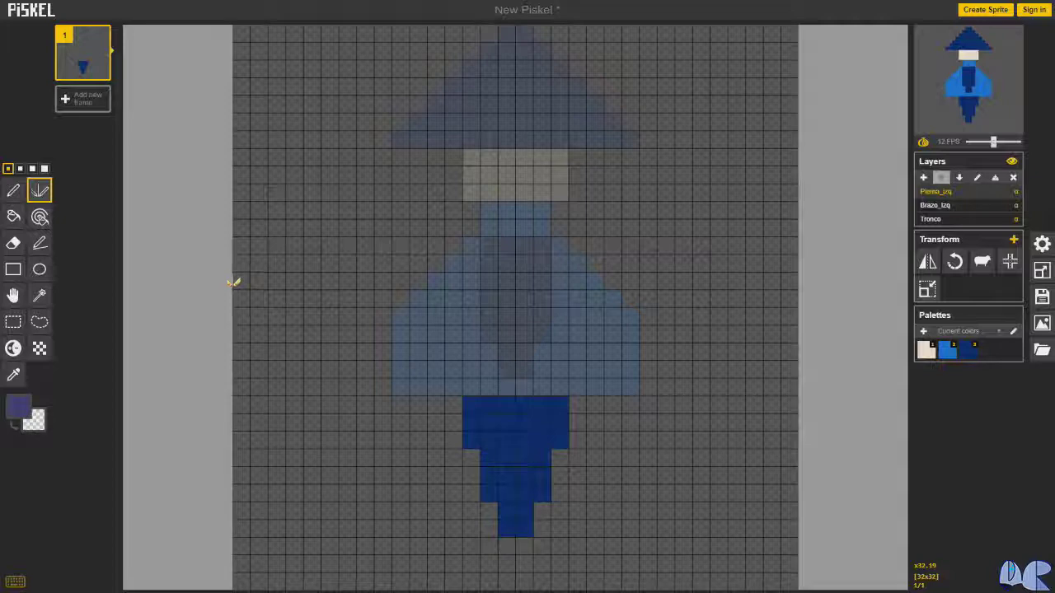
{"action": "key", "text": "p"}
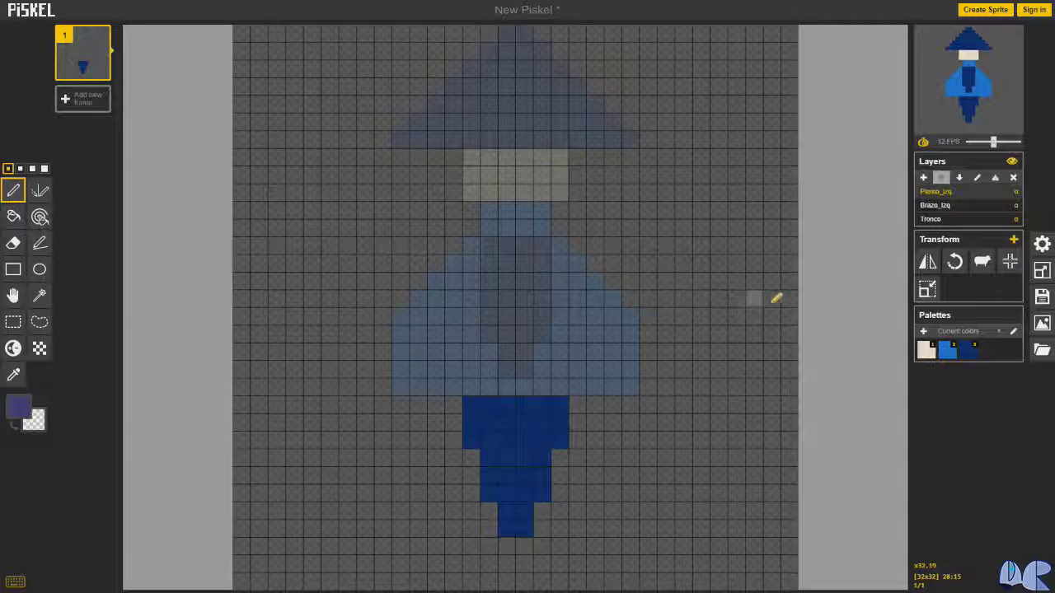
- Add a new layer above Pierna_izq and name it Pierna_der
{"action": "left_click", "coordinate": [924, 178]}
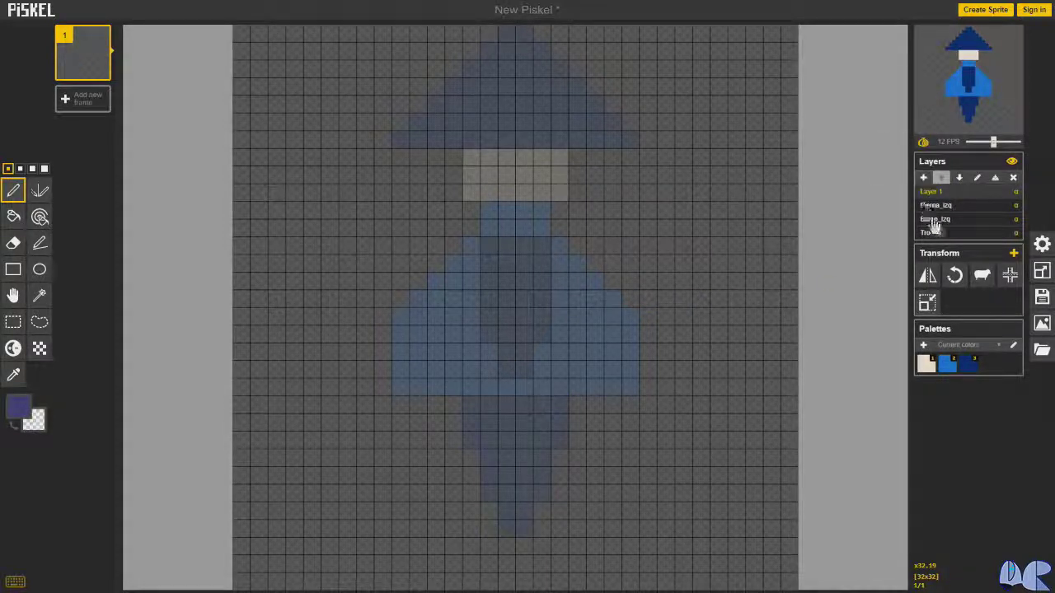
{"action": "double_click", "coordinate": [932, 192]}
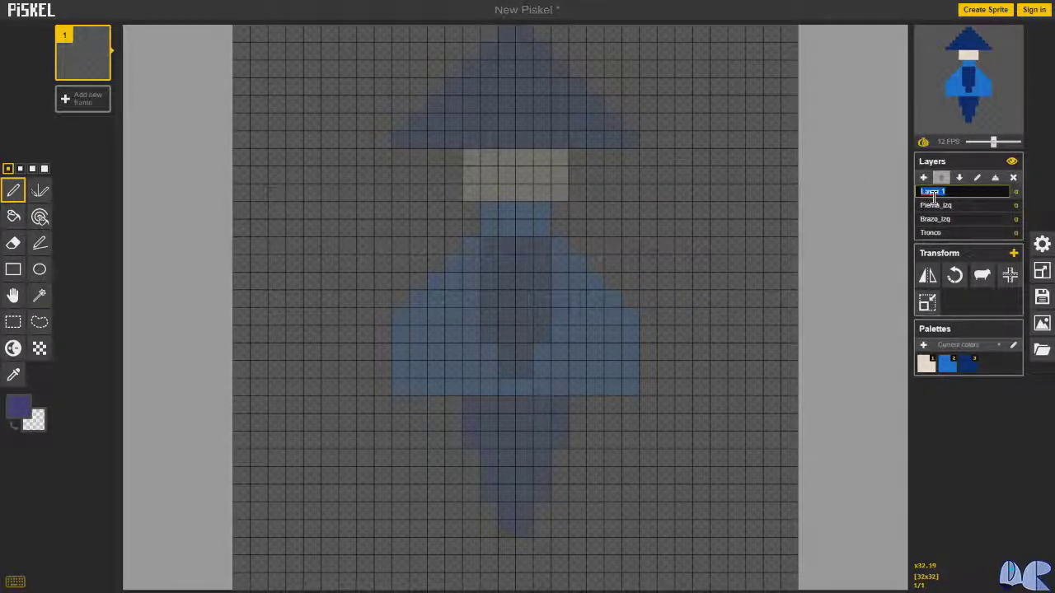
{"action": "type", "text": "Pierna_der"}
{"action": "key", "text": "Return"}
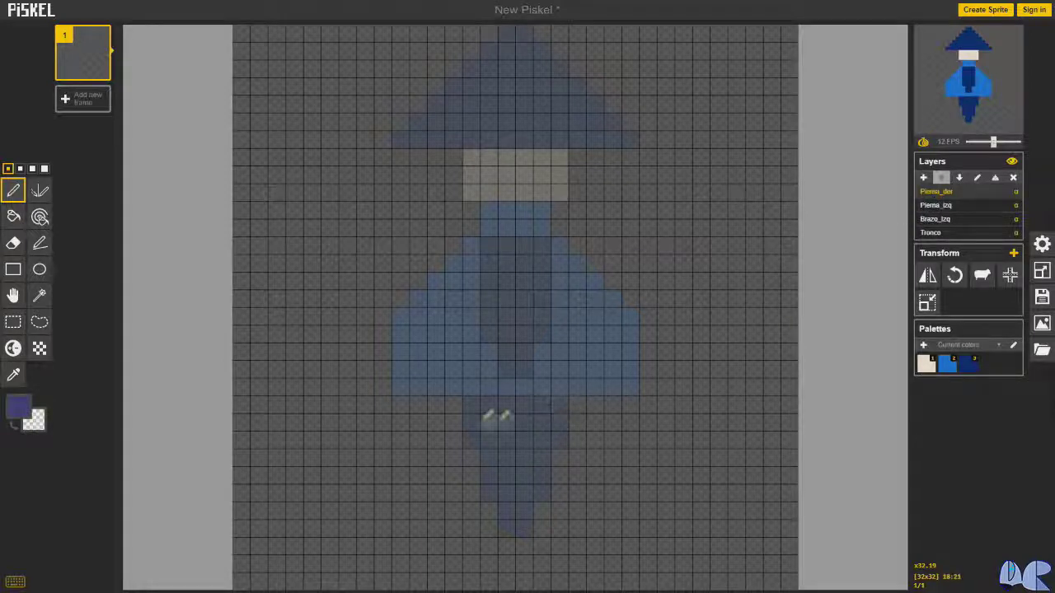
- Draw a matching purple leg one pixel left of the blue one, and move layer Pierna_izq above Pierna_der
{"action": "mouse_move", "coordinate": [456, 405]}
{"action": "left_mouse_down"}
{"action": "mouse_move", "coordinate": [542, 405]}
{"action": "mouse_move", "coordinate": [543, 423]}
{"action": "mouse_move", "coordinate": [530, 429]}
{"action": "mouse_move", "coordinate": [457, 431]}
{"action": "mouse_move", "coordinate": [475, 445]}
{"action": "mouse_move", "coordinate": [537, 446]}
{"action": "mouse_move", "coordinate": [476, 463]}
{"action": "mouse_move", "coordinate": [475, 474]}
{"action": "mouse_move", "coordinate": [519, 478]}
{"action": "mouse_move", "coordinate": [513, 496]}
{"action": "mouse_move", "coordinate": [478, 497]}
{"action": "mouse_move", "coordinate": [487, 528]}
{"action": "left_mouse_up"}
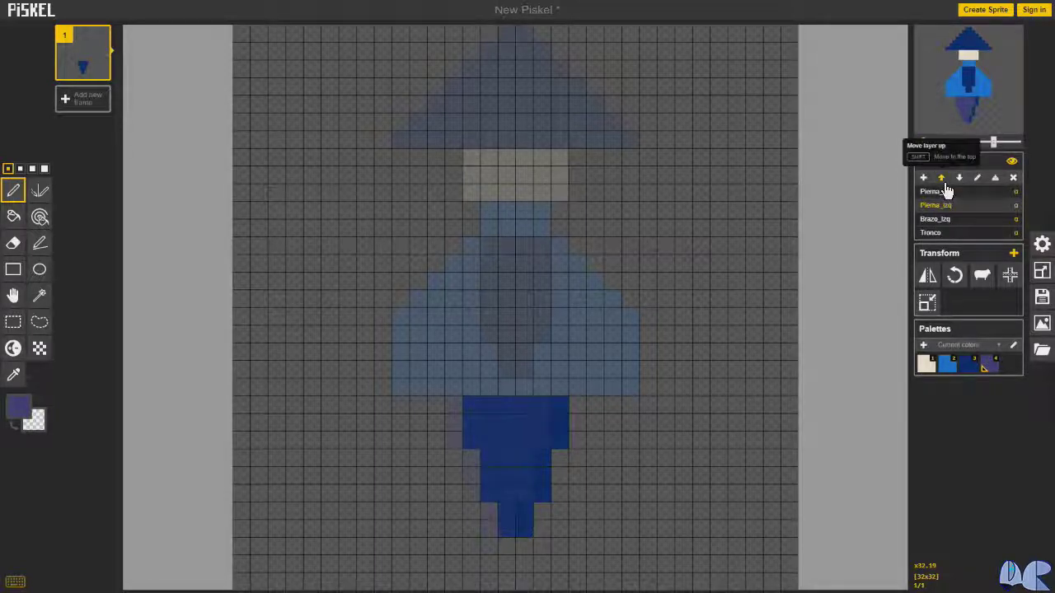
{"action": "left_click", "coordinate": [940, 178]}
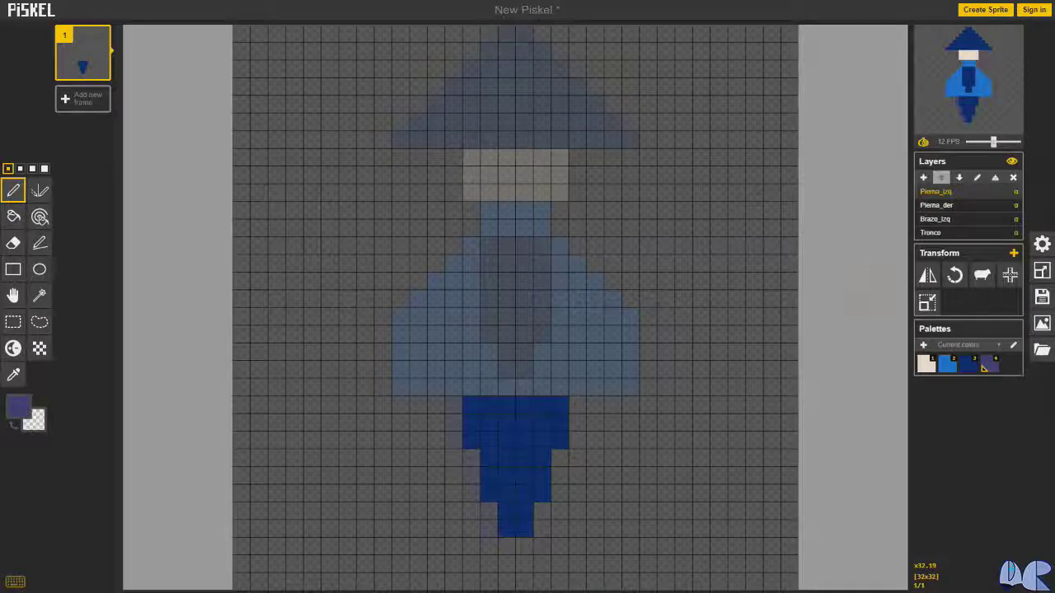
- On the Tronco layer, darken the stepped right edge of the hat for shading
{"action": "left_click", "coordinate": [930, 234]}
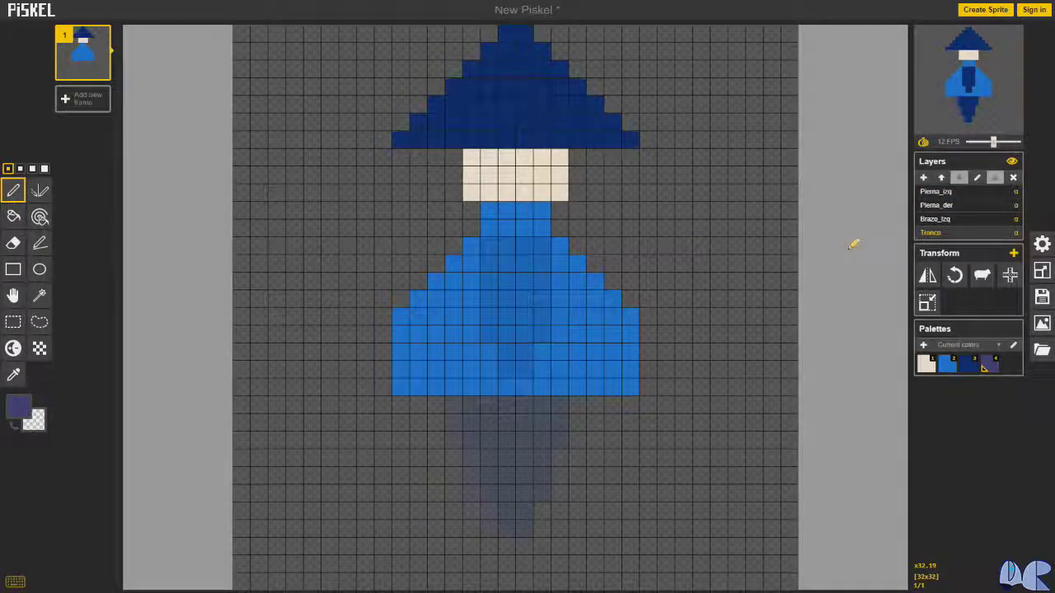
{"action": "key", "text": "u"}
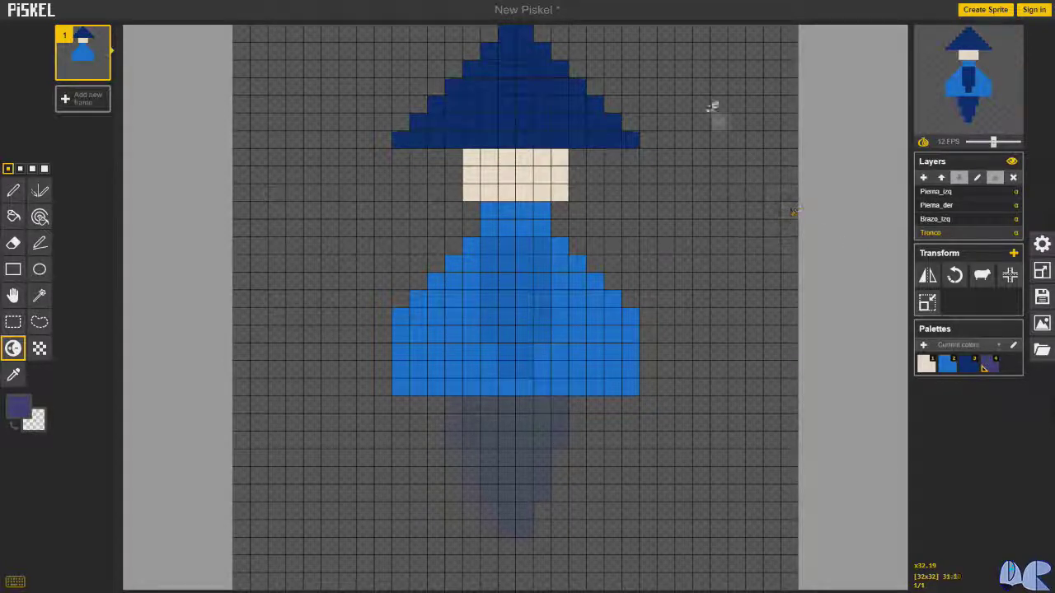
{"action": "left_click", "coordinate": [531, 36]}
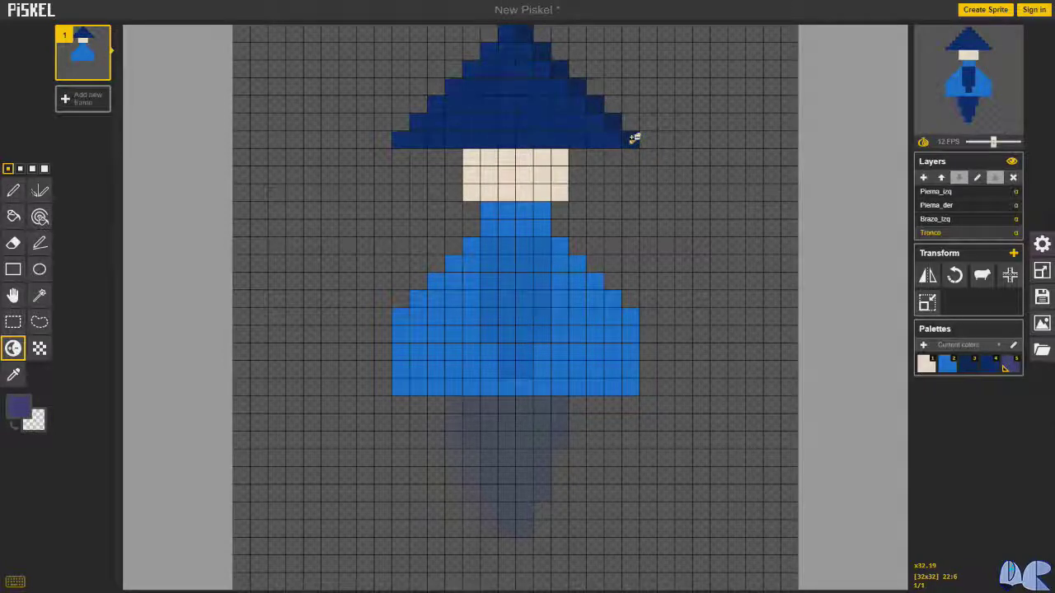
{"action": "left_click", "coordinate": [534, 34]}
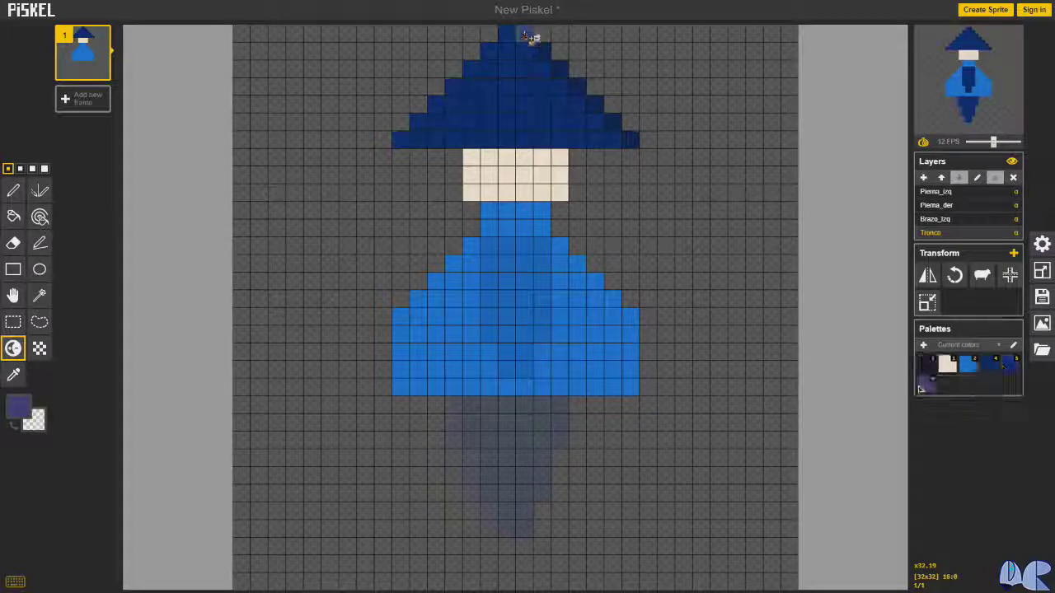
{"action": "mouse_move", "coordinate": [542, 48]}
{"action": "left_mouse_down"}
{"action": "mouse_move", "coordinate": [631, 134]}
{"action": "mouse_move", "coordinate": [591, 122]}
{"action": "mouse_move", "coordinate": [513, 35]}
{"action": "mouse_move", "coordinate": [527, 66]}
{"action": "mouse_move", "coordinate": [698, 176]}
{"action": "left_mouse_up"}
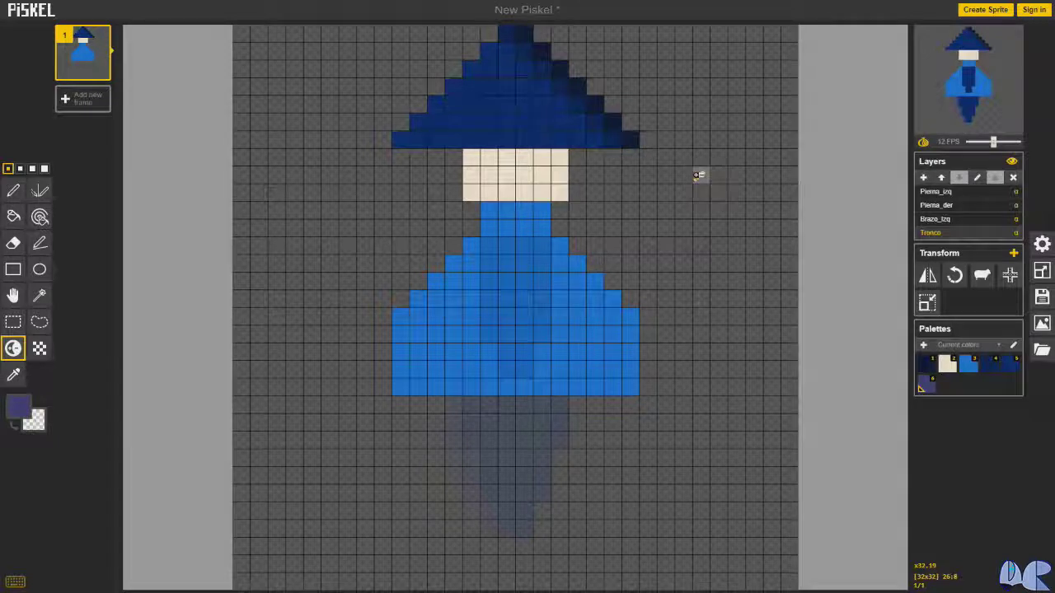
- Darken the right side of the face and the right edge of the robe in graduated shades
{"action": "mouse_move", "coordinate": [698, 175]}
{"action": "left_mouse_down"}
{"action": "mouse_move", "coordinate": [610, 180]}
{"action": "mouse_move", "coordinate": [561, 154]}
{"action": "mouse_move", "coordinate": [561, 189]}
{"action": "mouse_move", "coordinate": [545, 157]}
{"action": "mouse_move", "coordinate": [545, 188]}
{"action": "mouse_move", "coordinate": [621, 237]}
{"action": "mouse_move", "coordinate": [577, 241]}
{"action": "mouse_move", "coordinate": [544, 214]}
{"action": "mouse_move", "coordinate": [559, 246]}
{"action": "mouse_move", "coordinate": [599, 268]}
{"action": "mouse_move", "coordinate": [582, 268]}
{"action": "mouse_move", "coordinate": [629, 306]}
{"action": "mouse_move", "coordinate": [635, 386]}
{"action": "mouse_move", "coordinate": [635, 319]}
{"action": "mouse_move", "coordinate": [544, 212]}
{"action": "left_mouse_up"}
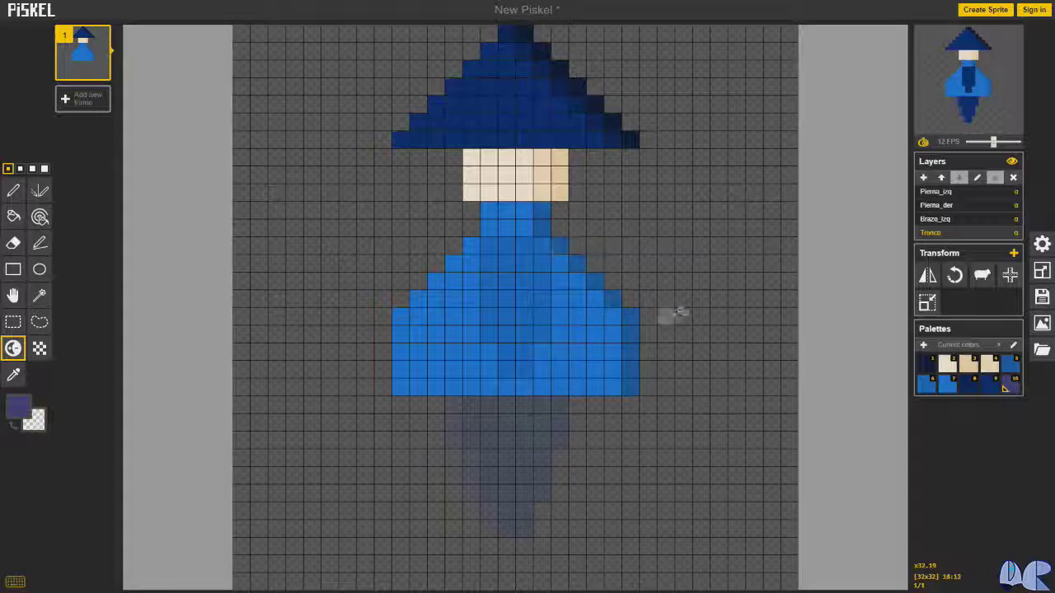
{"action": "key", "text": "ctrl+z"}
{"action": "mouse_move", "coordinate": [531, 211]}
{"action": "left_mouse_down"}
{"action": "mouse_move", "coordinate": [530, 243]}
{"action": "mouse_move", "coordinate": [614, 314]}
{"action": "mouse_move", "coordinate": [612, 367]}
{"action": "mouse_move", "coordinate": [624, 378]}
{"action": "left_mouse_up"}
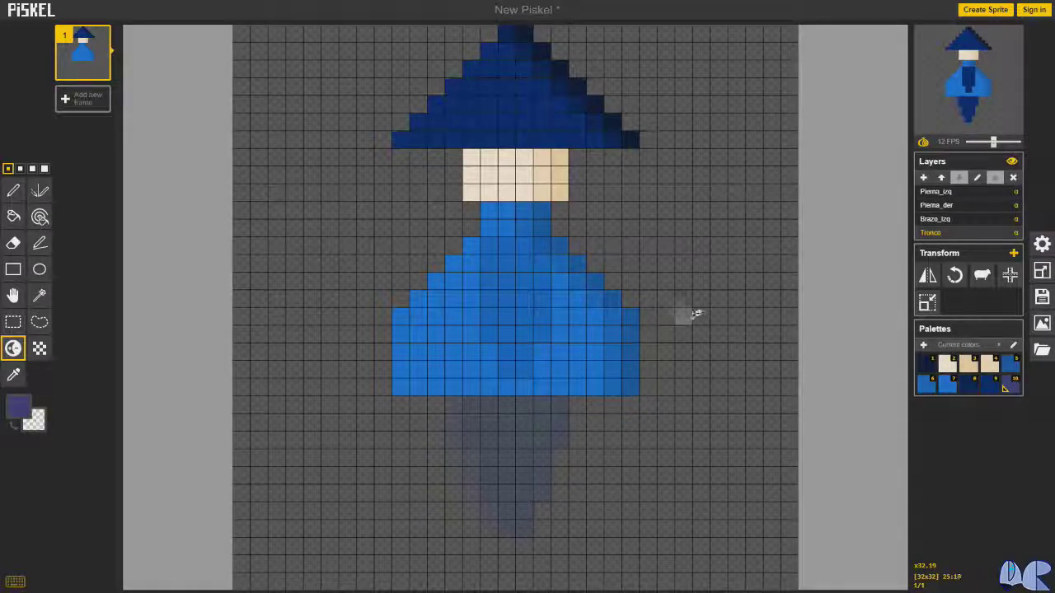
- On the Brazo_Izq layer, shade the arm's right side, making the outermost column darkest
{"action": "left_click", "coordinate": [943, 220]}
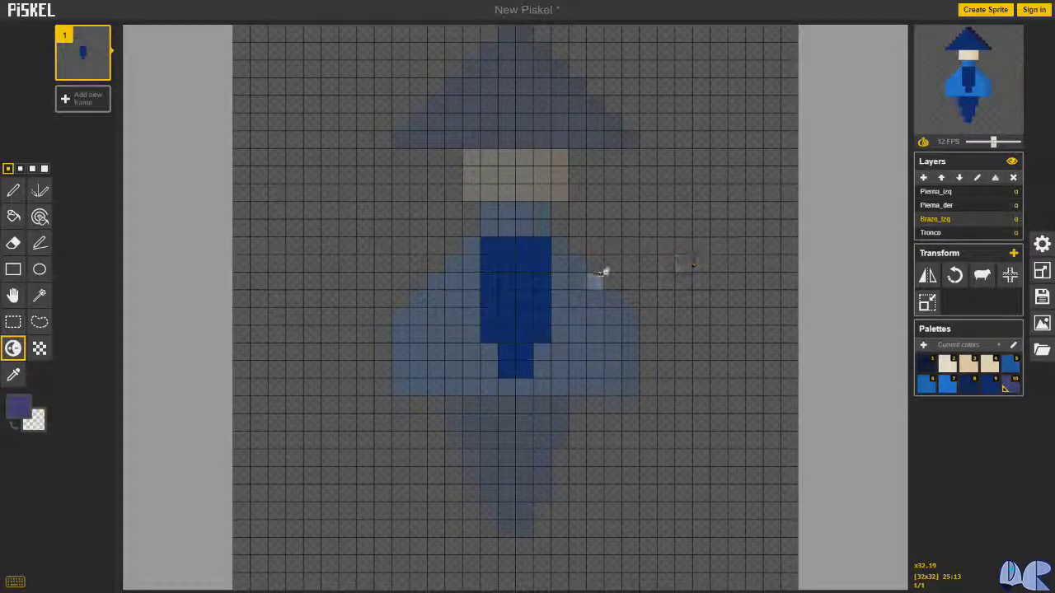
{"action": "left_click_drag", "start_coordinate": [542, 242], "coordinate": [544, 336]}
{"action": "key", "text": "ctrl+z"}
{"action": "left_click", "coordinate": [546, 244]}
{"action": "left_click_drag", "start_coordinate": [544, 249], "coordinate": [544, 330]}
{"action": "left_click_drag", "start_coordinate": [526, 245], "coordinate": [537, 368]}
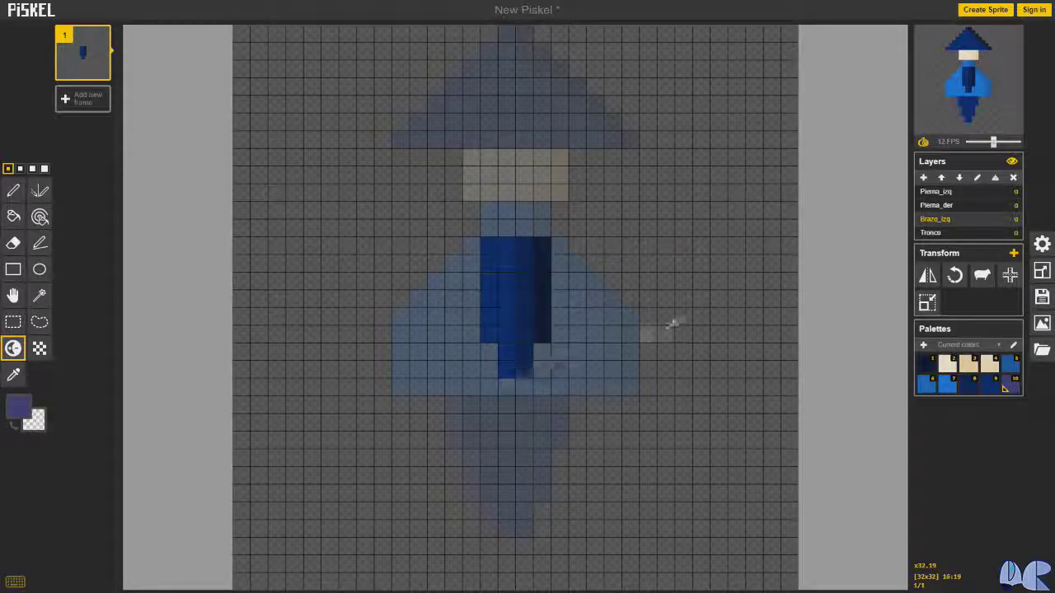
- Darken the right side of both legs on the Pierna_der and Pierna_izq layers
{"action": "left_click", "coordinate": [945, 206]}
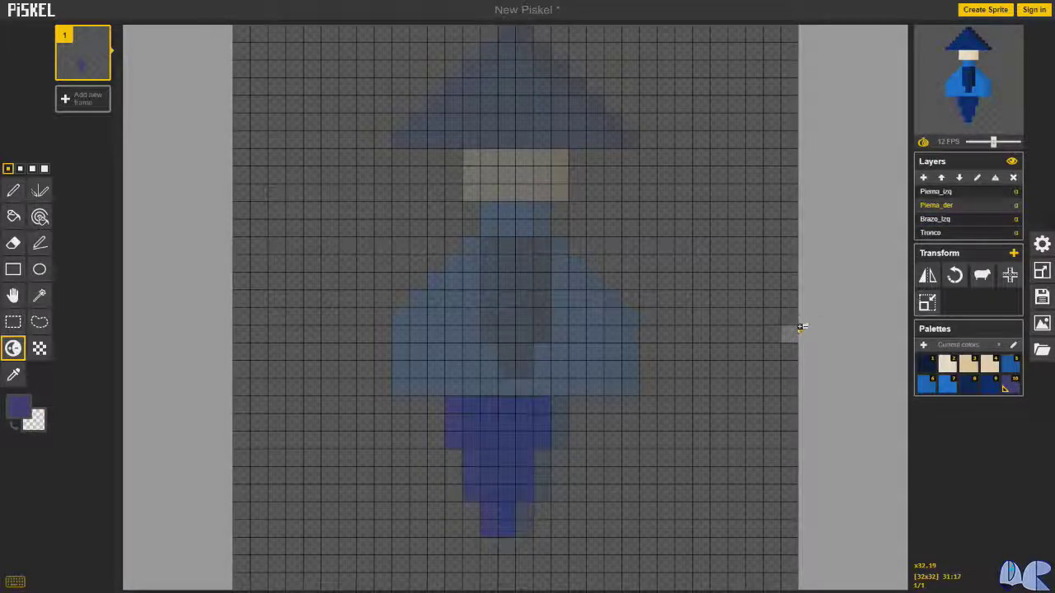
{"action": "mouse_move", "coordinate": [543, 401]}
{"action": "left_mouse_down"}
{"action": "mouse_move", "coordinate": [539, 439]}
{"action": "mouse_move", "coordinate": [544, 399]}
{"action": "mouse_move", "coordinate": [548, 438]}
{"action": "mouse_move", "coordinate": [538, 395]}
{"action": "mouse_move", "coordinate": [517, 397]}
{"action": "mouse_move", "coordinate": [528, 476]}
{"action": "left_mouse_up"}
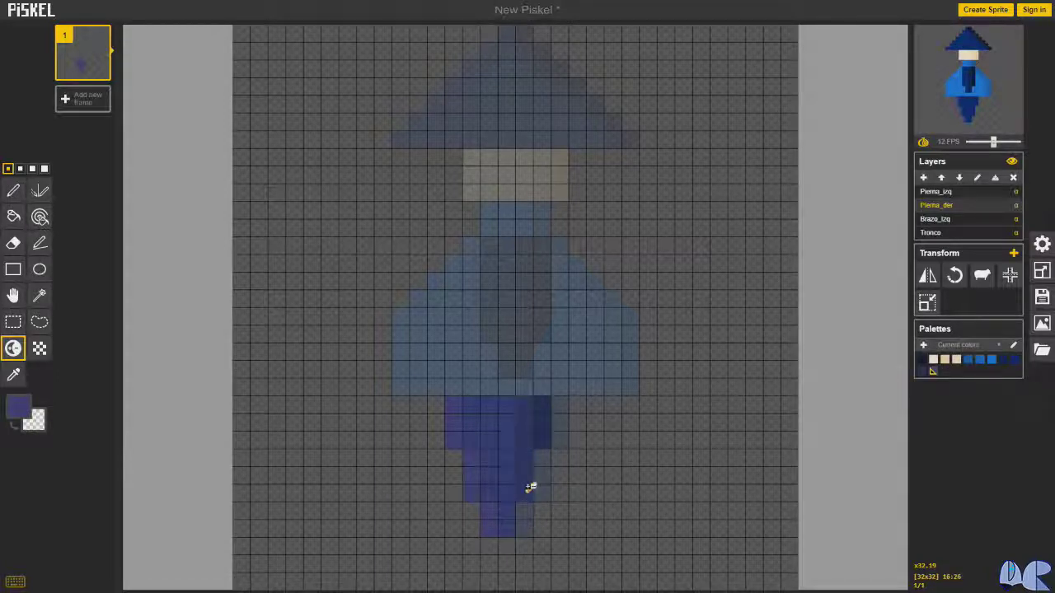
{"action": "left_click", "coordinate": [937, 192]}
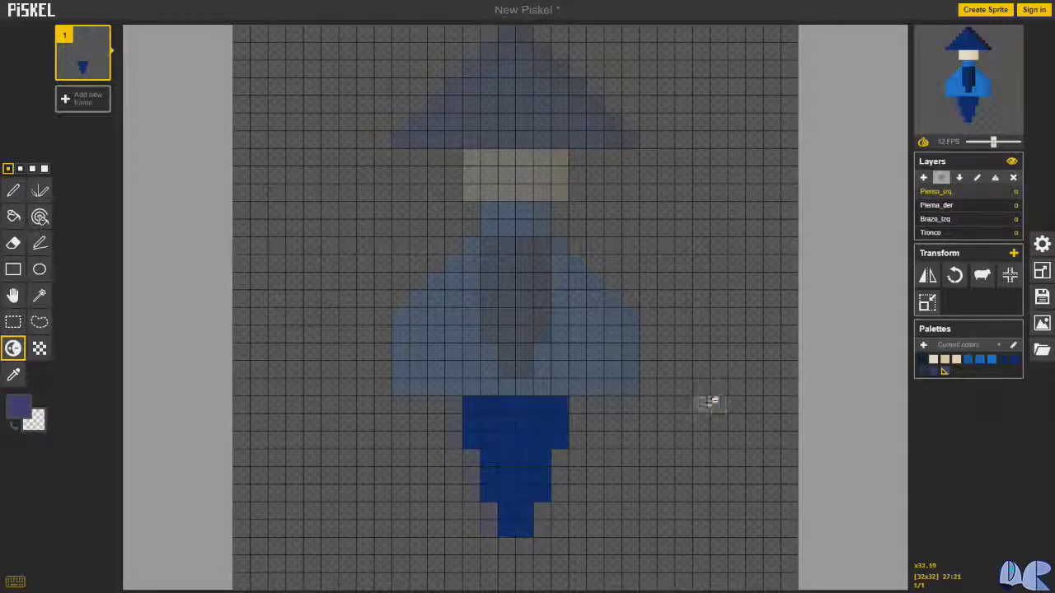
{"action": "mouse_move", "coordinate": [561, 403]}
{"action": "left_mouse_down"}
{"action": "mouse_move", "coordinate": [564, 434]}
{"action": "mouse_move", "coordinate": [564, 398]}
{"action": "mouse_move", "coordinate": [563, 444]}
{"action": "mouse_move", "coordinate": [538, 400]}
{"action": "mouse_move", "coordinate": [546, 495]}
{"action": "left_mouse_up"}
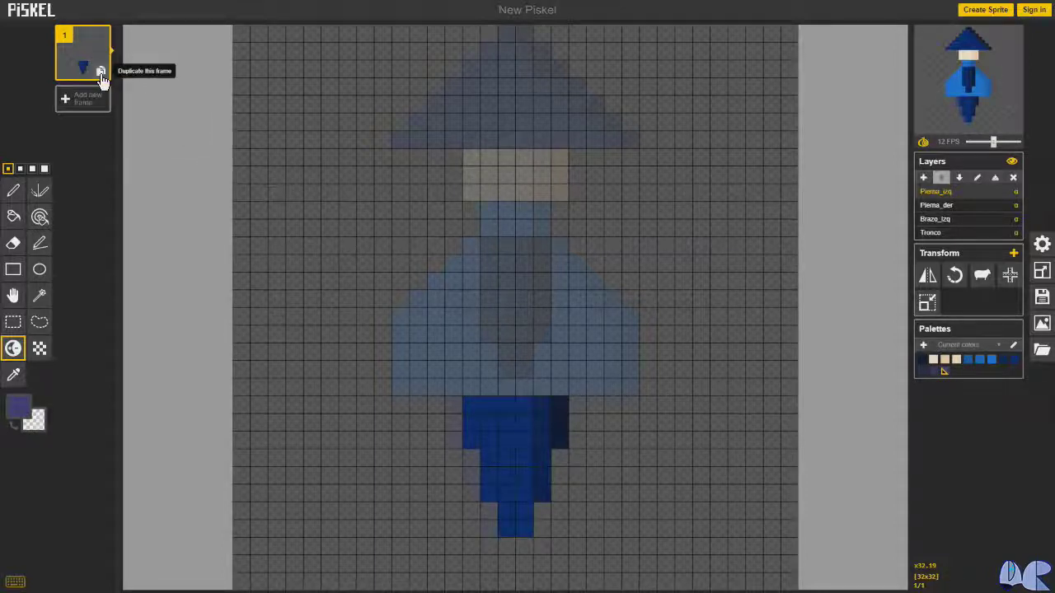
- Spread the legs in a duplicate of frame 1 by moving Pierna_izq 3 pixels left and Pierna_der 3 pixels right
{"action": "left_click", "coordinate": [101, 73]}
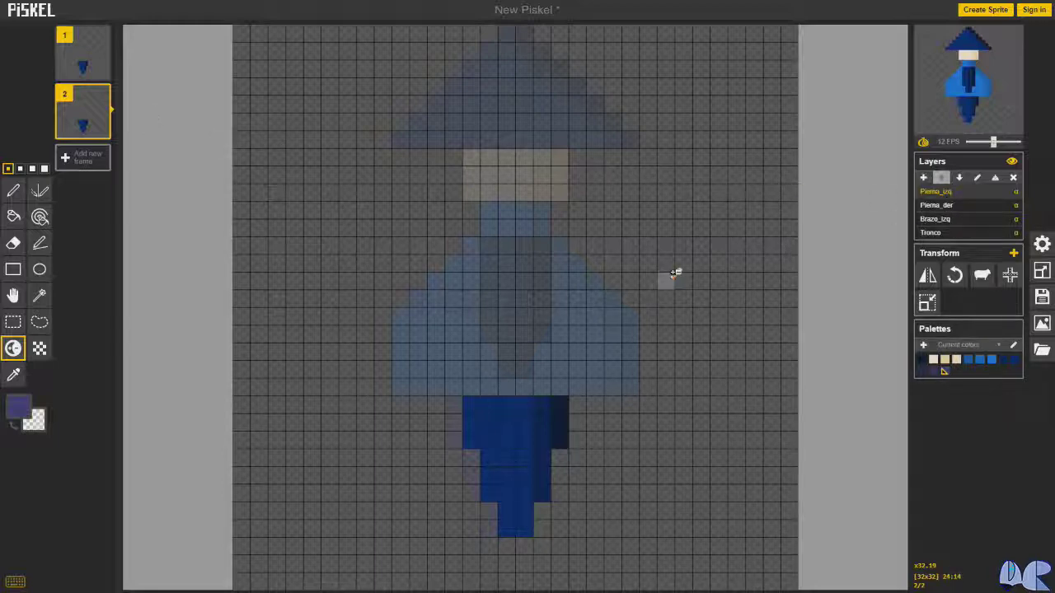
{"action": "key", "text": "h"}
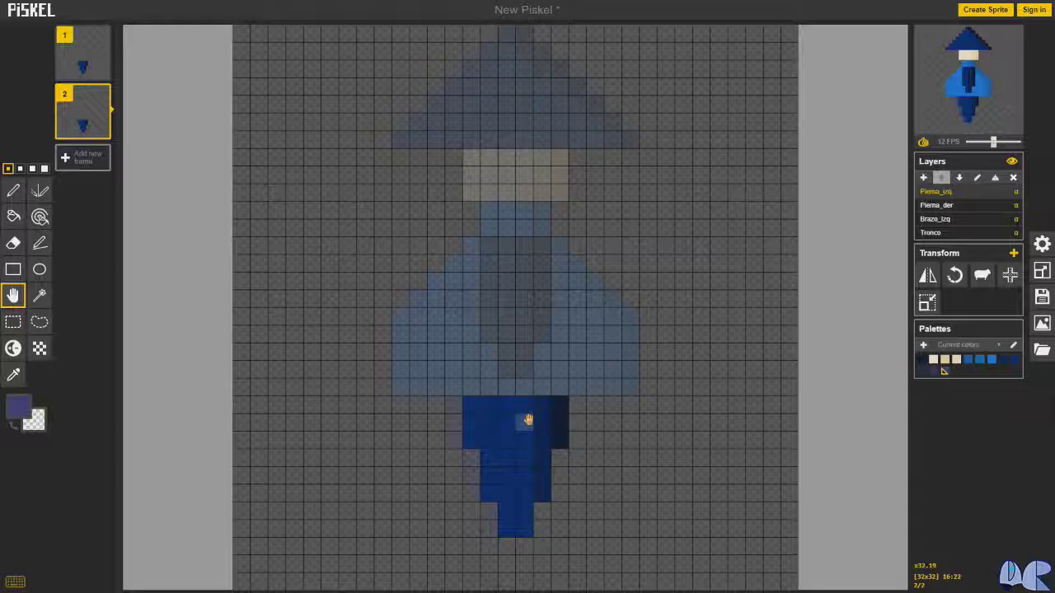
{"action": "left_click_drag", "start_coordinate": [528, 421], "coordinate": [473, 423]}
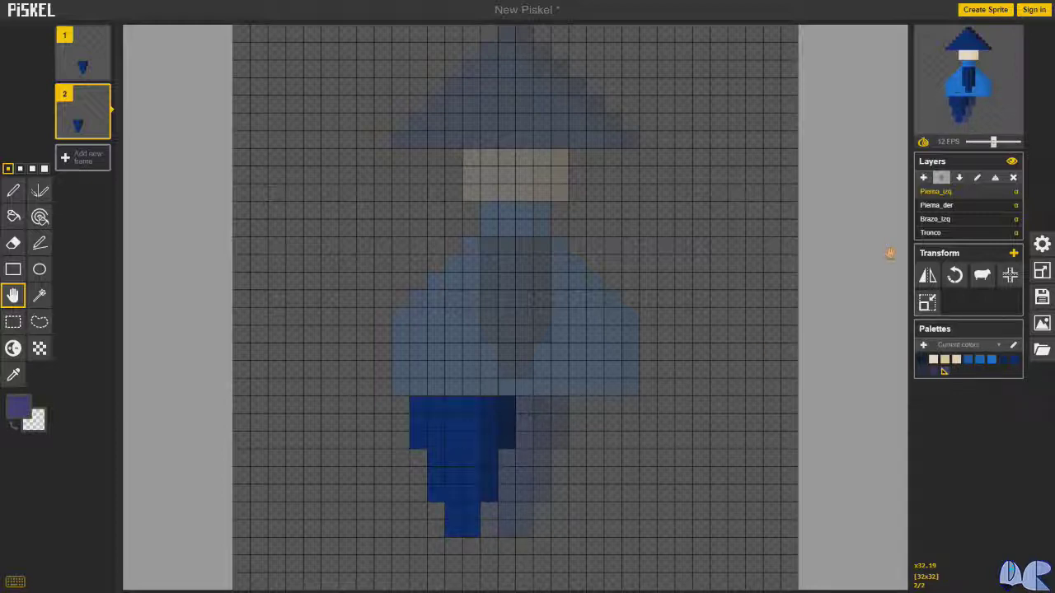
{"action": "left_click", "coordinate": [950, 210]}
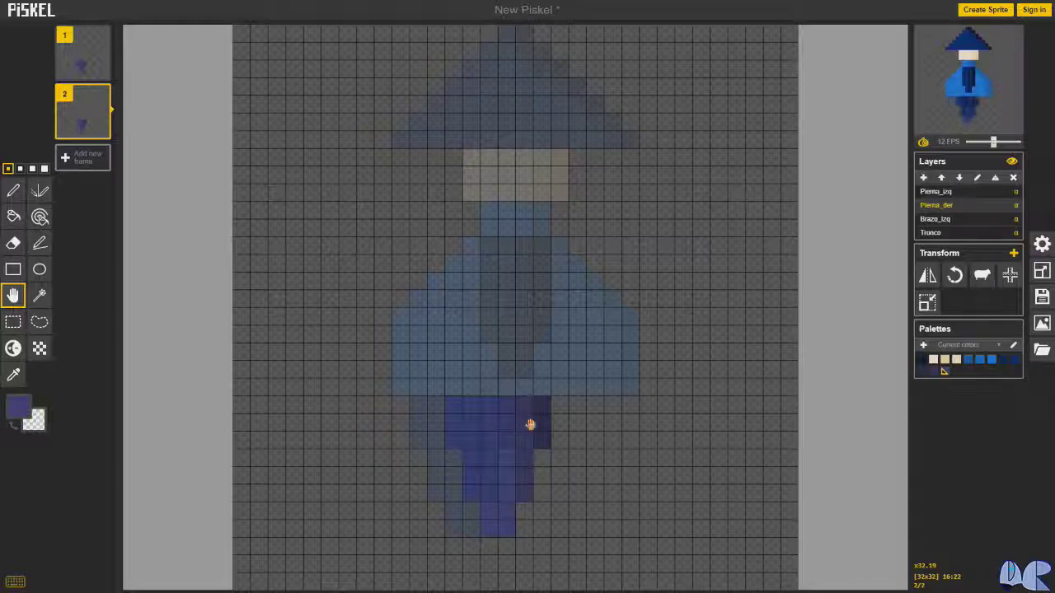
{"action": "left_click_drag", "start_coordinate": [529, 426], "coordinate": [572, 424]}
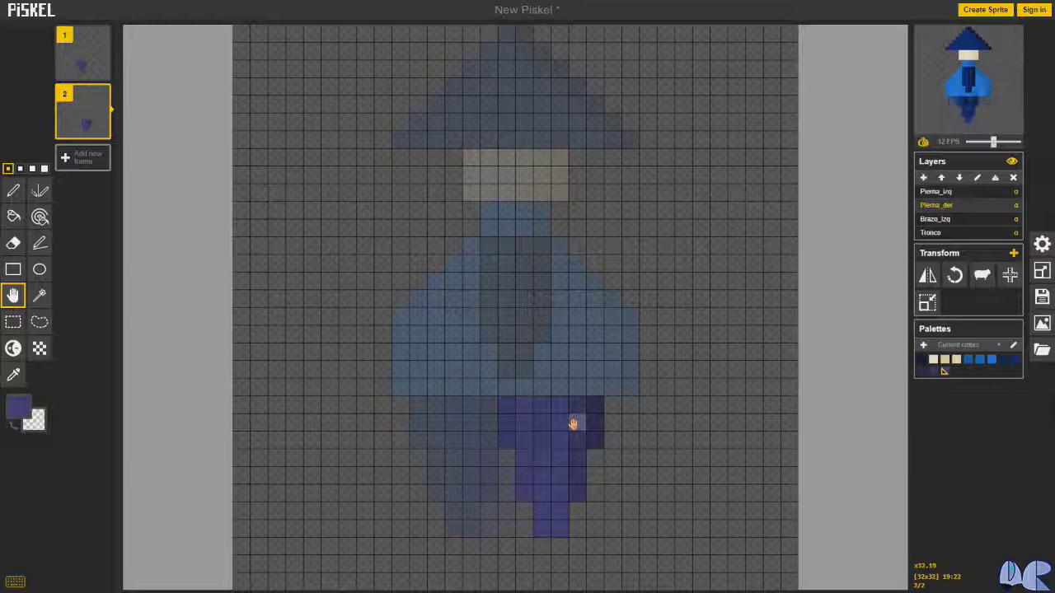
- On the Brazo_Izq layer of frame 2, erase the arm below its top two pixel rows
{"action": "left_click", "coordinate": [941, 223]}
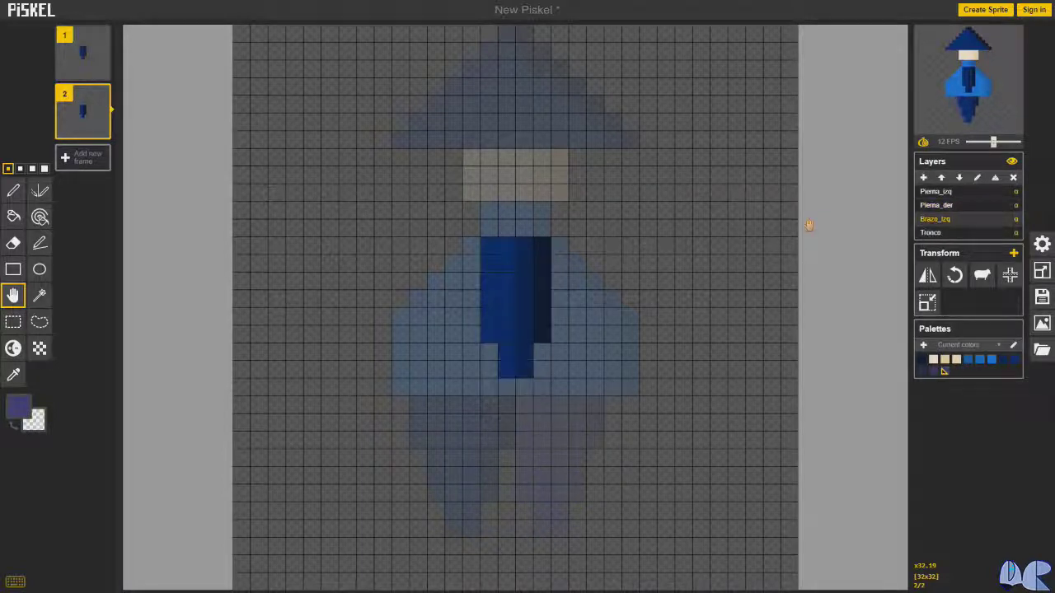
{"action": "key", "text": "e"}
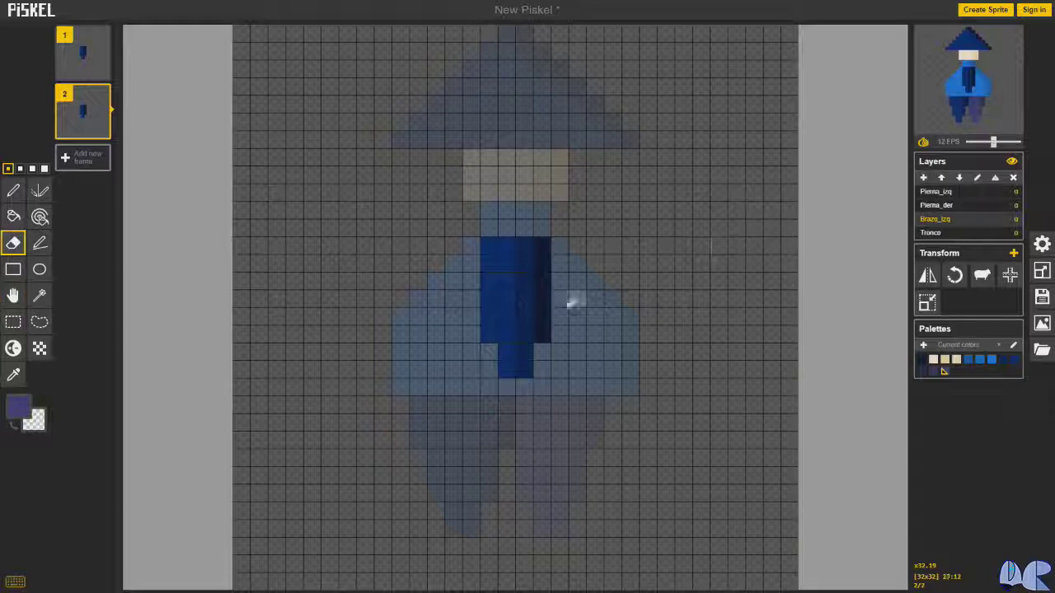
{"action": "mouse_move", "coordinate": [504, 283]}
{"action": "left_mouse_down"}
{"action": "mouse_move", "coordinate": [541, 284]}
{"action": "mouse_move", "coordinate": [546, 299]}
{"action": "mouse_move", "coordinate": [488, 305]}
{"action": "mouse_move", "coordinate": [548, 321]}
{"action": "mouse_move", "coordinate": [524, 334]}
{"action": "mouse_move", "coordinate": [494, 330]}
{"action": "mouse_move", "coordinate": [510, 367]}
{"action": "left_mouse_up"}
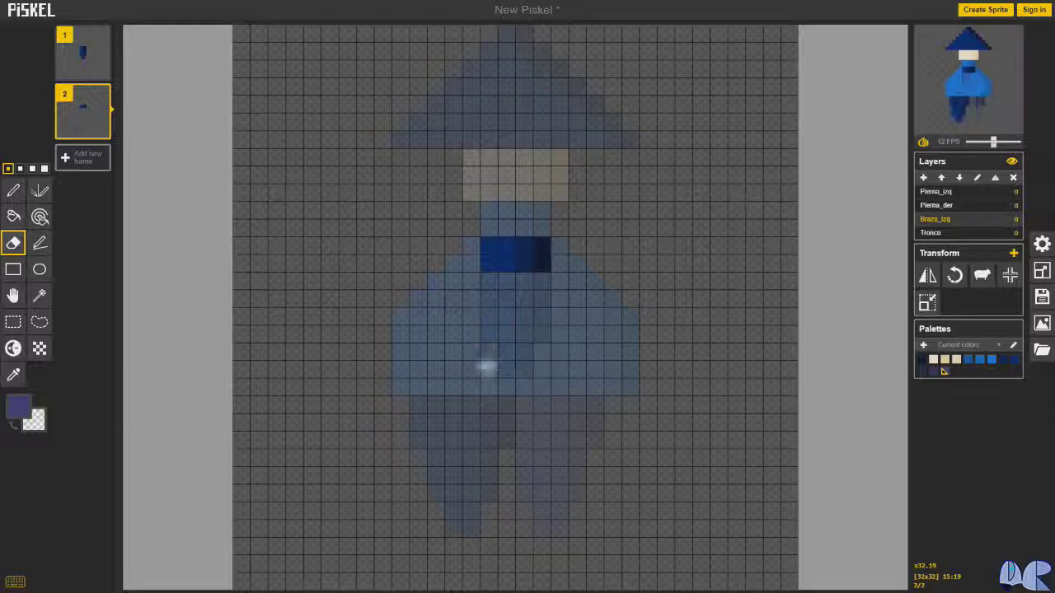
- Redraw the erased part of the arm in dark blue, stepping diagonally down to the right, and darken its right side in graduated shades
{"action": "left_click", "coordinate": [24, 416]}
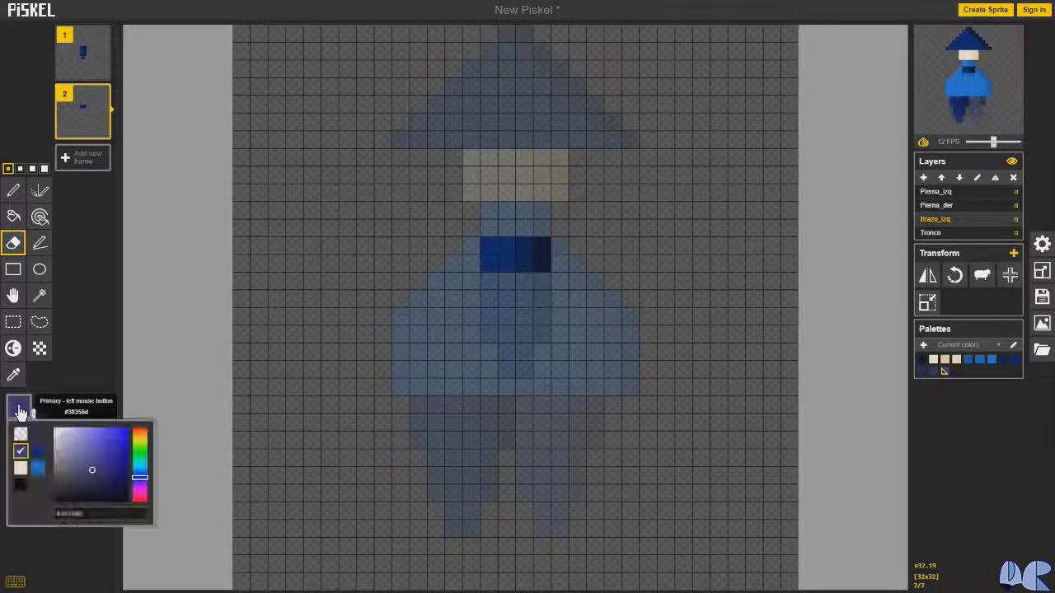
{"action": "left_click", "coordinate": [38, 451]}
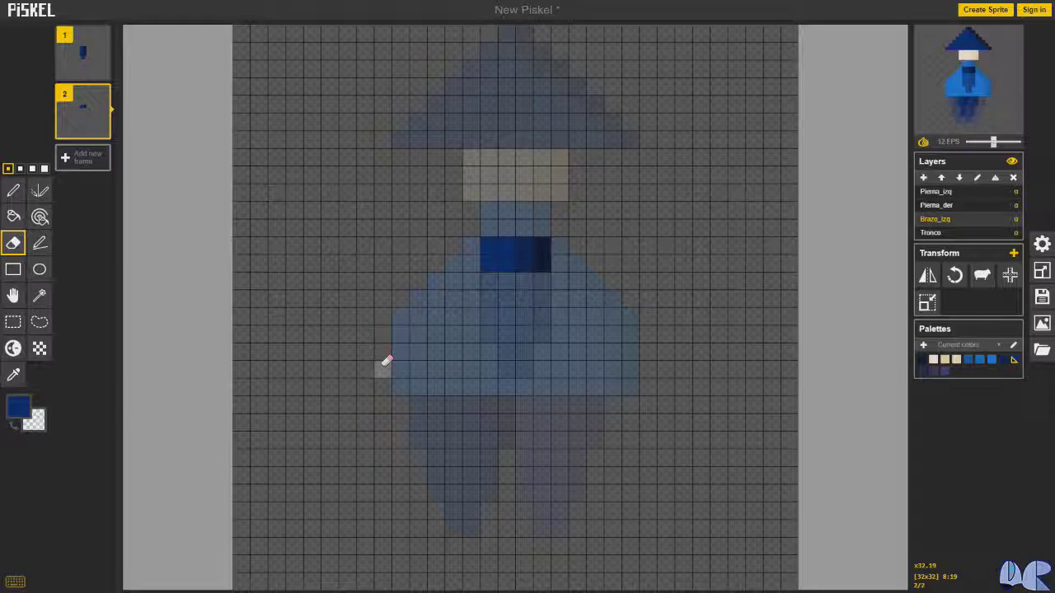
{"action": "key", "text": "p"}
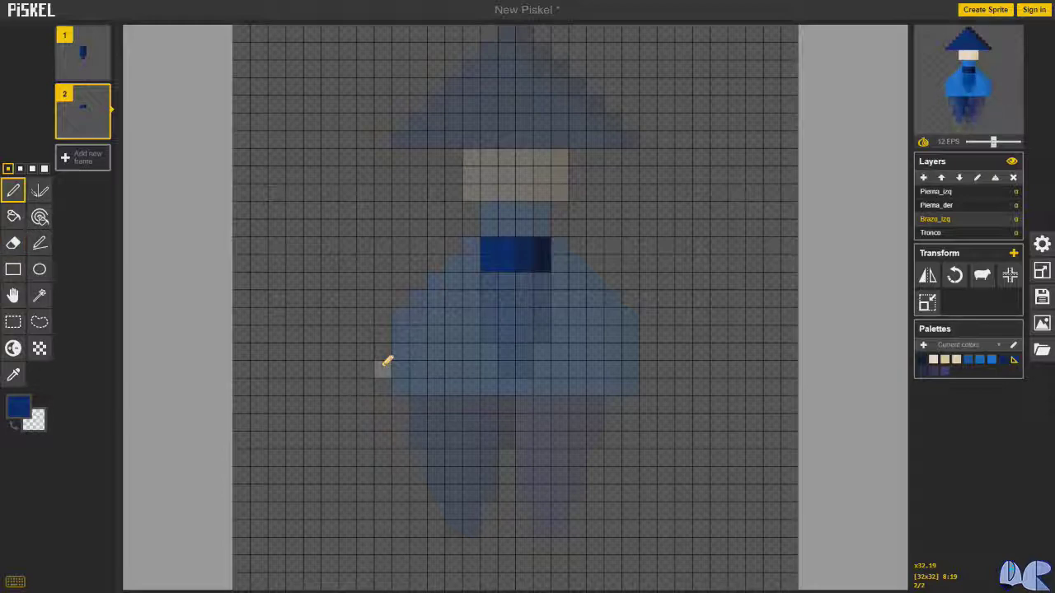
{"action": "mouse_move", "coordinate": [506, 278]}
{"action": "left_mouse_down"}
{"action": "mouse_move", "coordinate": [560, 281]}
{"action": "mouse_move", "coordinate": [560, 294]}
{"action": "mouse_move", "coordinate": [513, 299]}
{"action": "mouse_move", "coordinate": [523, 304]}
{"action": "mouse_move", "coordinate": [575, 306]}
{"action": "mouse_move", "coordinate": [577, 331]}
{"action": "mouse_move", "coordinate": [536, 330]}
{"action": "mouse_move", "coordinate": [561, 353]}
{"action": "mouse_move", "coordinate": [549, 365]}
{"action": "left_mouse_up"}
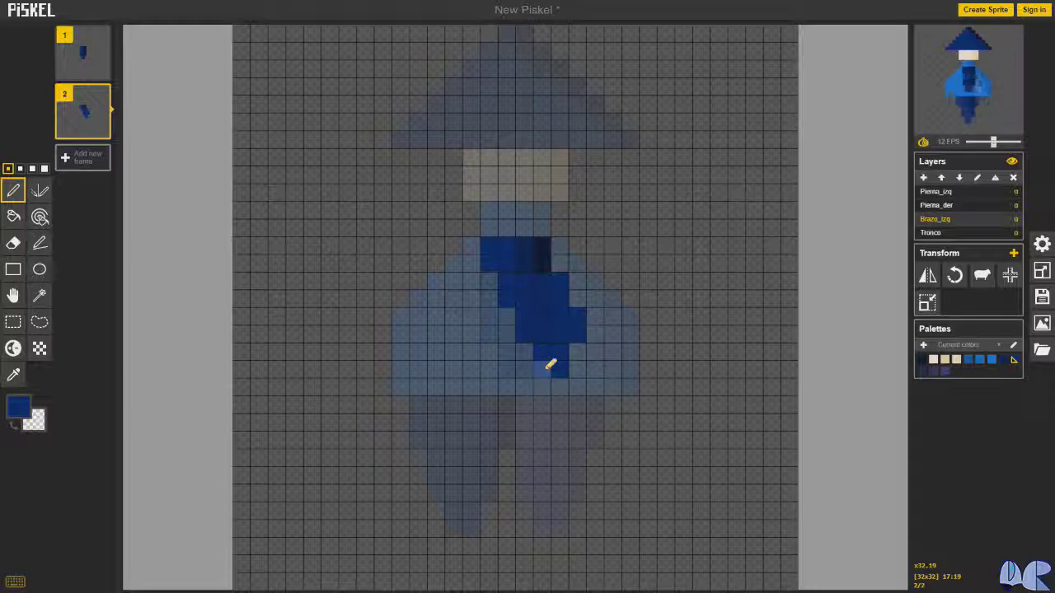
{"action": "key", "text": "u"}
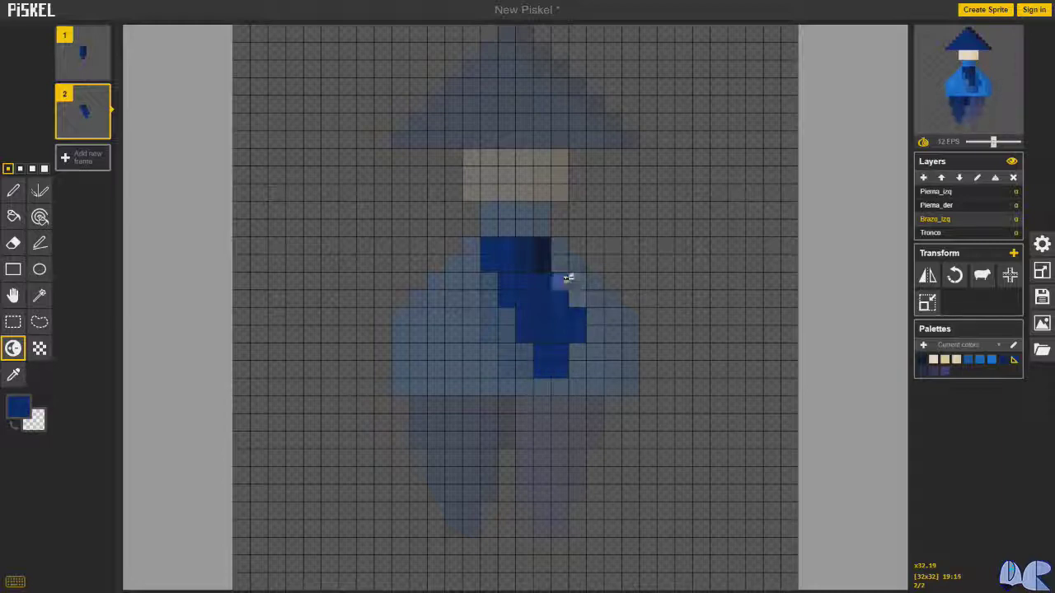
{"action": "mouse_move", "coordinate": [563, 280]}
{"action": "left_mouse_down"}
{"action": "mouse_move", "coordinate": [577, 328]}
{"action": "mouse_move", "coordinate": [585, 321]}
{"action": "mouse_move", "coordinate": [579, 327]}
{"action": "mouse_move", "coordinate": [542, 285]}
{"action": "mouse_move", "coordinate": [559, 317]}
{"action": "mouse_move", "coordinate": [565, 311]}
{"action": "mouse_move", "coordinate": [576, 368]}
{"action": "mouse_move", "coordinate": [561, 353]}
{"action": "left_mouse_up"}
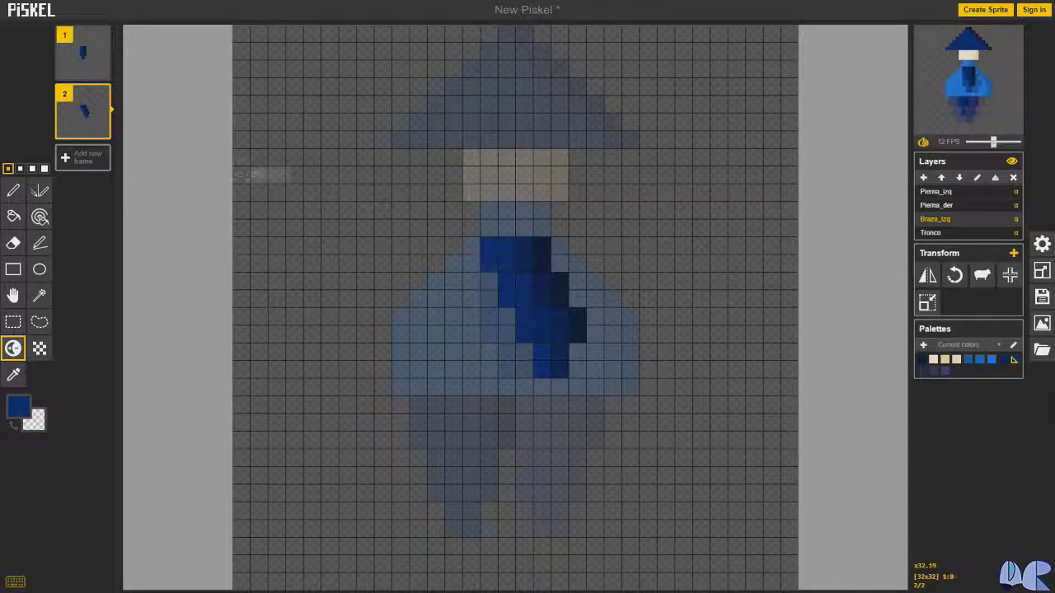
- Duplicate frame 1, place the copy after frame 2 as frame 3, and duplicate that copy as frame 4
{"action": "mouse_move", "coordinate": [82, 71]}
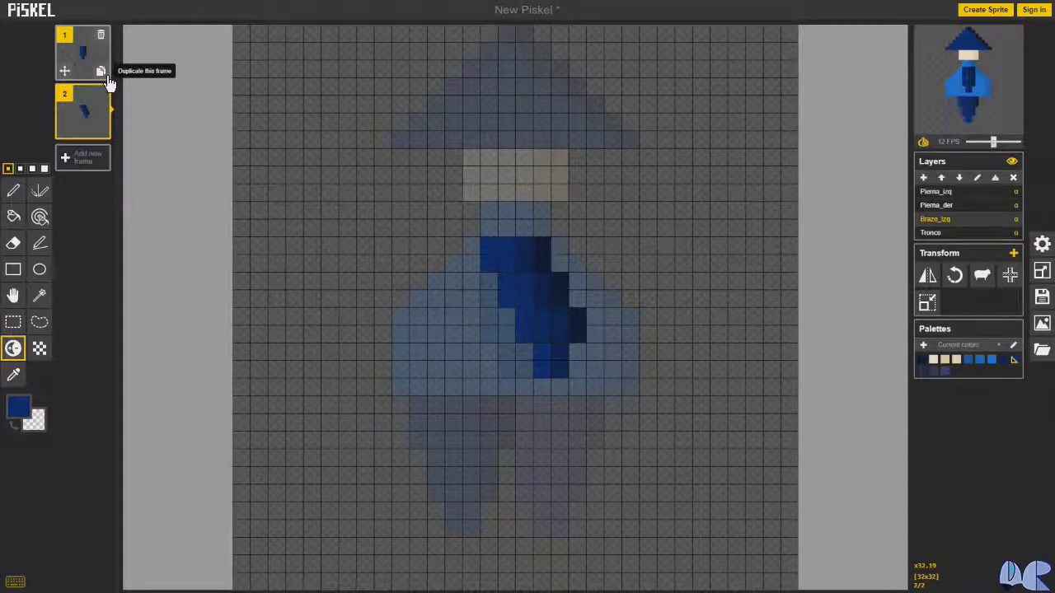
{"action": "left_click", "coordinate": [100, 72]}
{"action": "left_click_drag", "start_coordinate": [83, 123], "coordinate": [91, 161]}
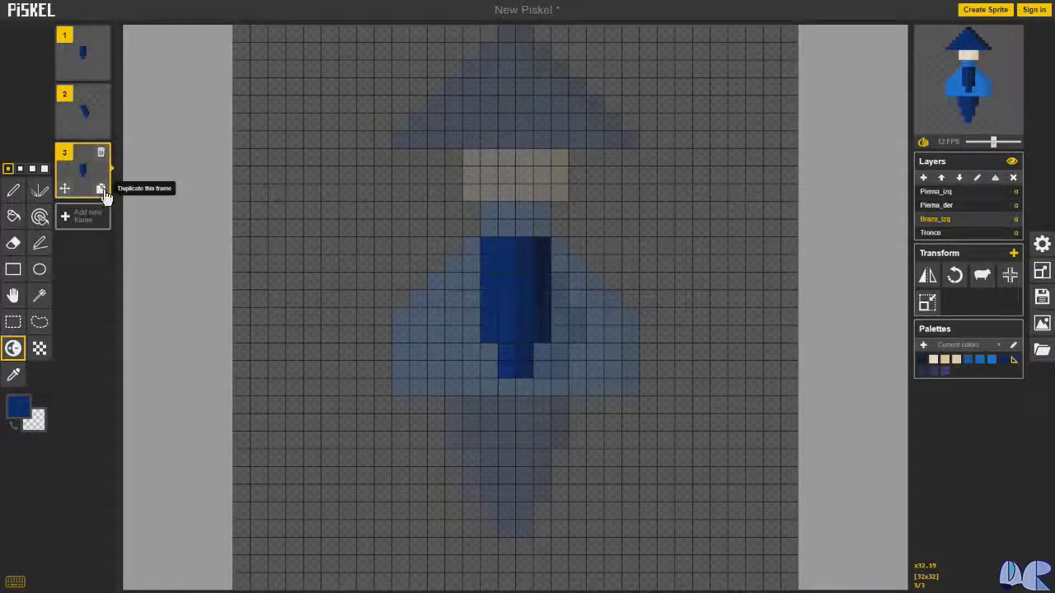
{"action": "left_click", "coordinate": [100, 190]}
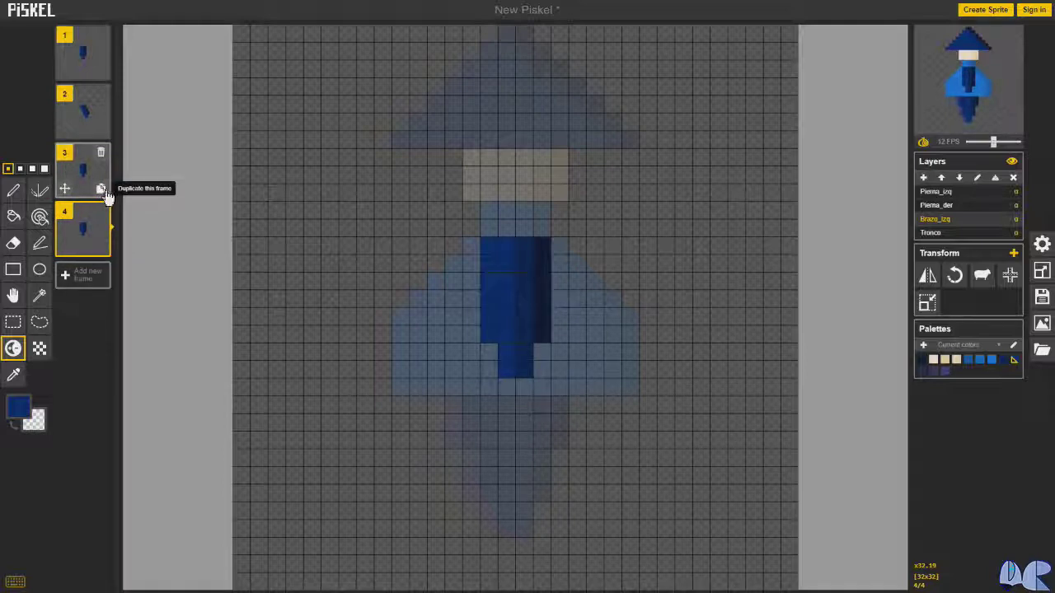
- In frame 4, spread the legs by moving Pierna_der 3 pixels left and Pierna_izq 2 pixels right
{"action": "left_click", "coordinate": [948, 210]}
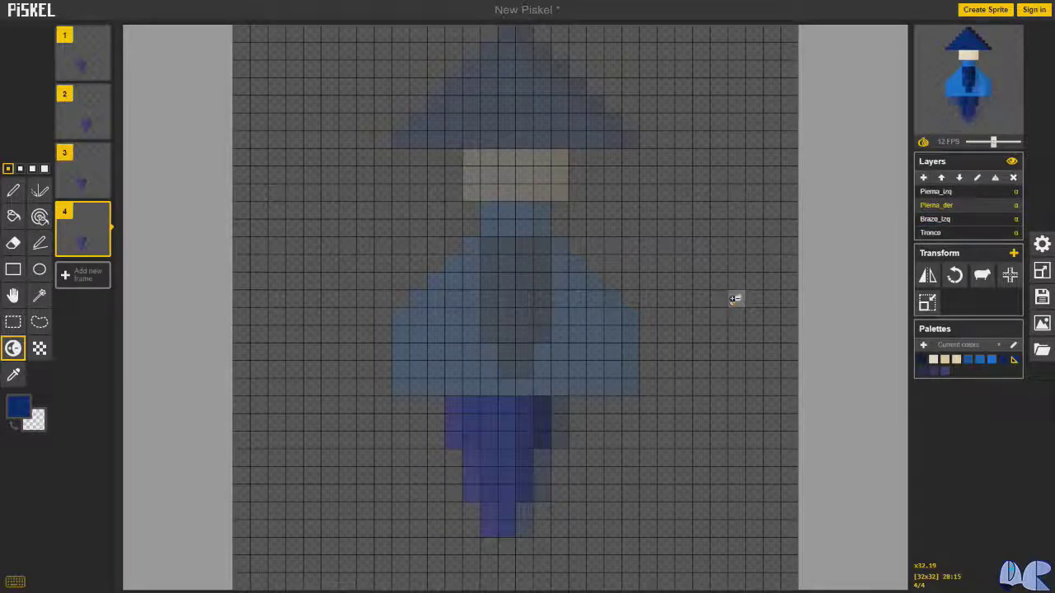
{"action": "key", "text": "h"}
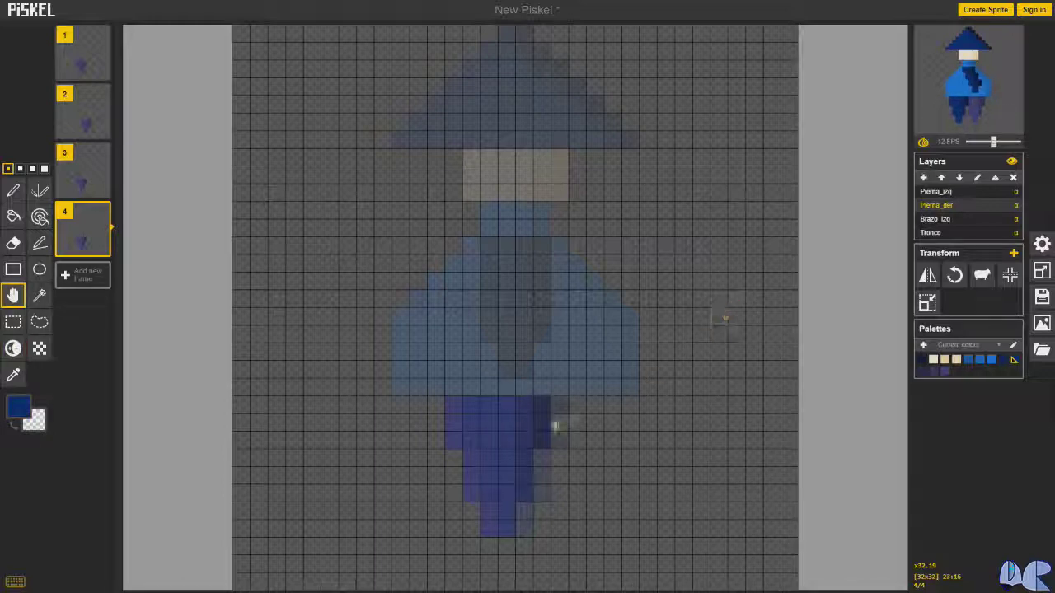
{"action": "left_click_drag", "start_coordinate": [500, 429], "coordinate": [459, 425]}
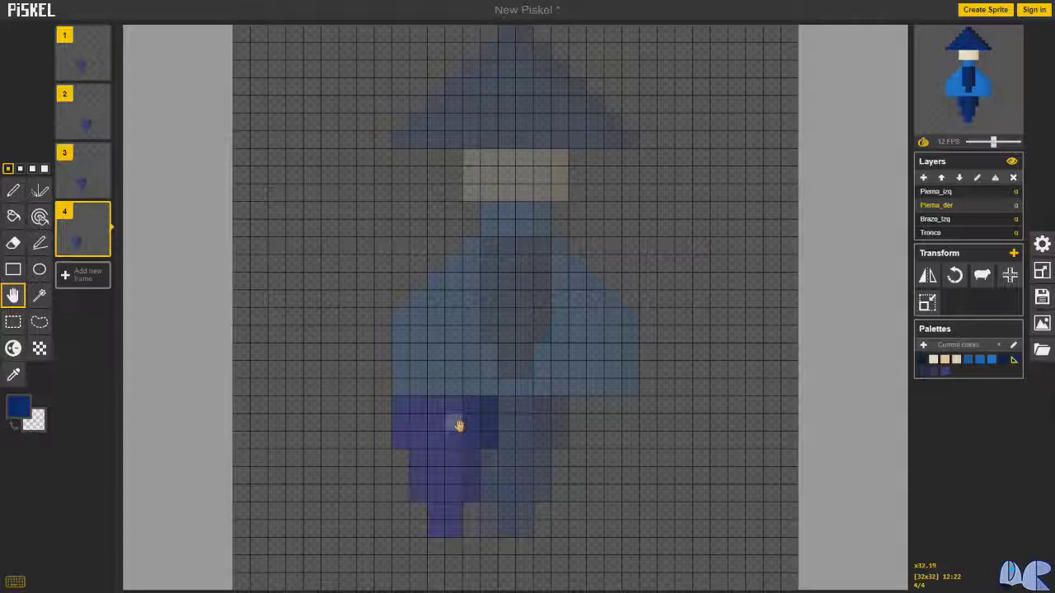
{"action": "left_click", "coordinate": [941, 192]}
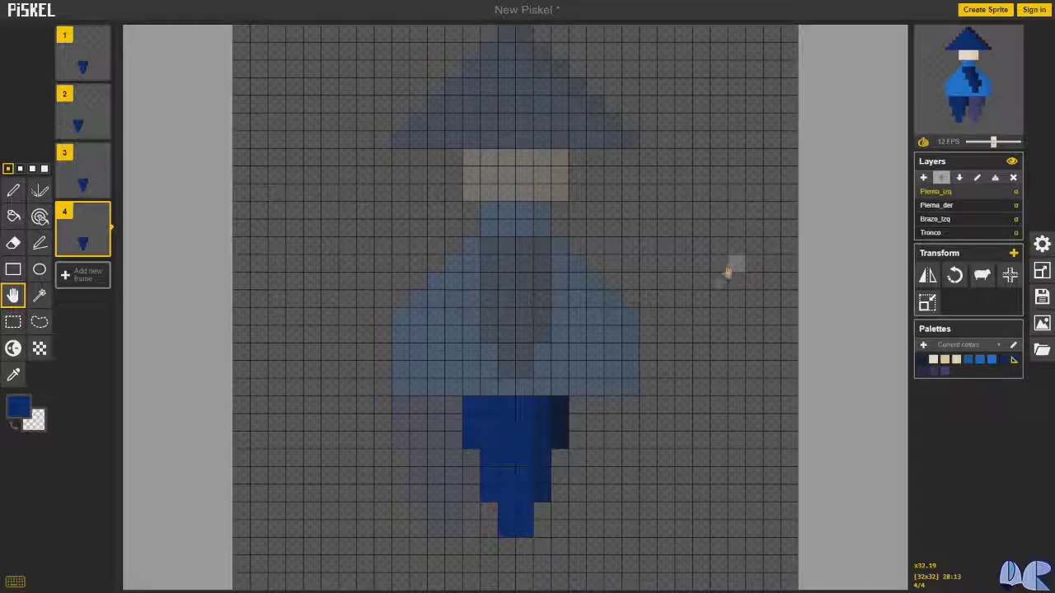
{"action": "left_click_drag", "start_coordinate": [539, 435], "coordinate": [576, 435]}
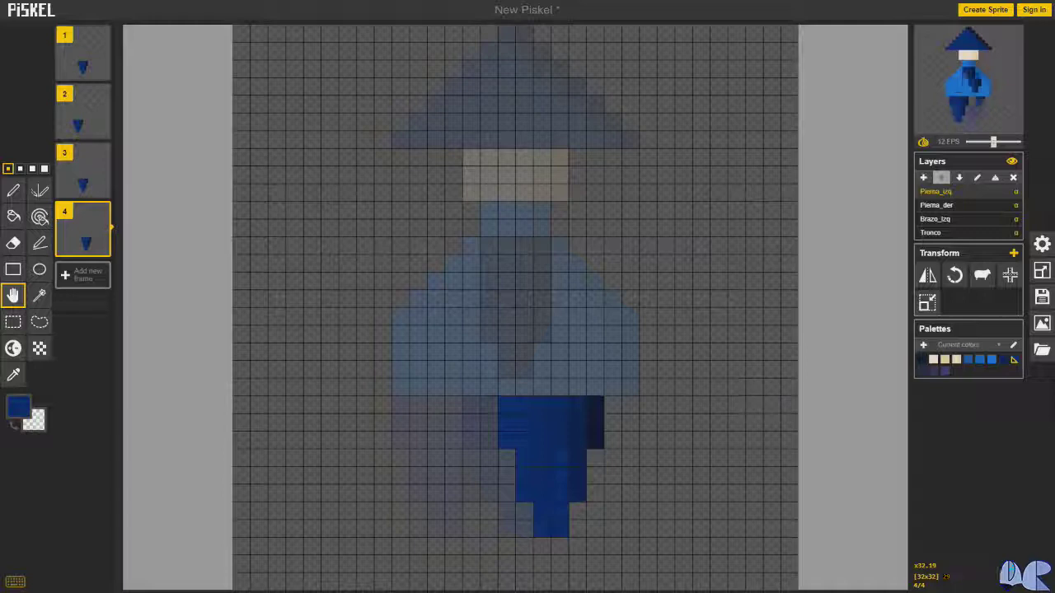
- On the Brazo_Izq layer of frame 4, erase the arm below its top two pixel rows
{"action": "left_click", "coordinate": [935, 220]}
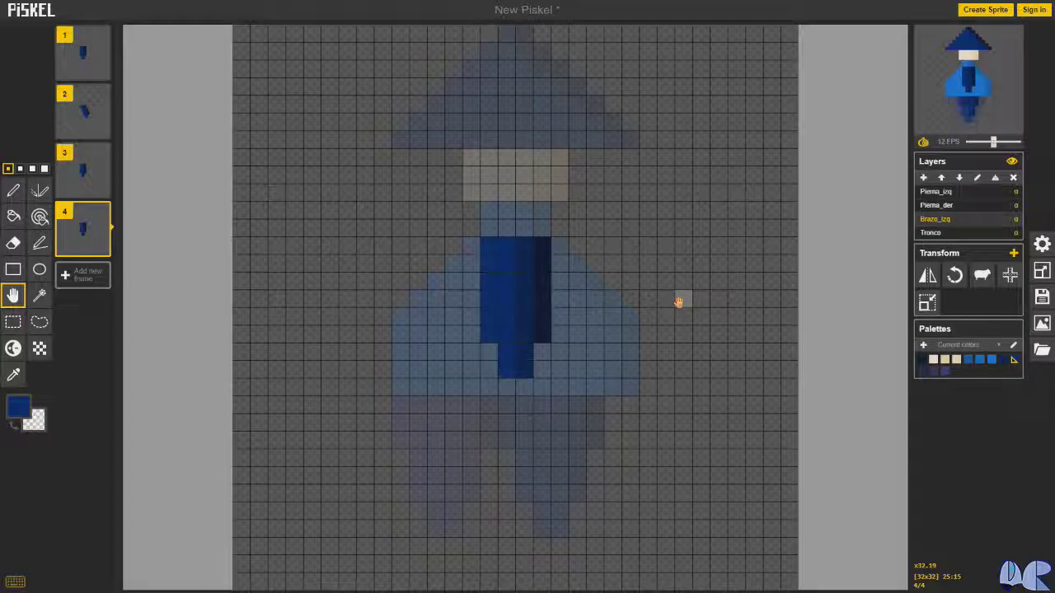
{"action": "key", "text": "e"}
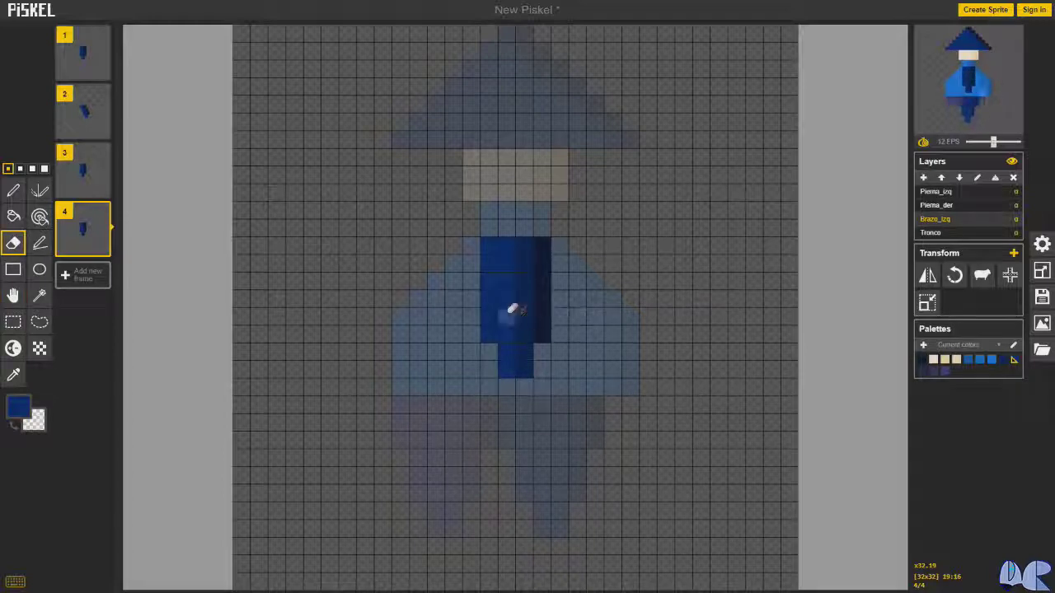
{"action": "mouse_move", "coordinate": [497, 283]}
{"action": "left_mouse_down"}
{"action": "mouse_move", "coordinate": [543, 287]}
{"action": "mouse_move", "coordinate": [498, 299]}
{"action": "mouse_move", "coordinate": [492, 312]}
{"action": "mouse_move", "coordinate": [540, 320]}
{"action": "mouse_move", "coordinate": [543, 332]}
{"action": "mouse_move", "coordinate": [491, 340]}
{"action": "mouse_move", "coordinate": [514, 362]}
{"action": "left_mouse_up"}
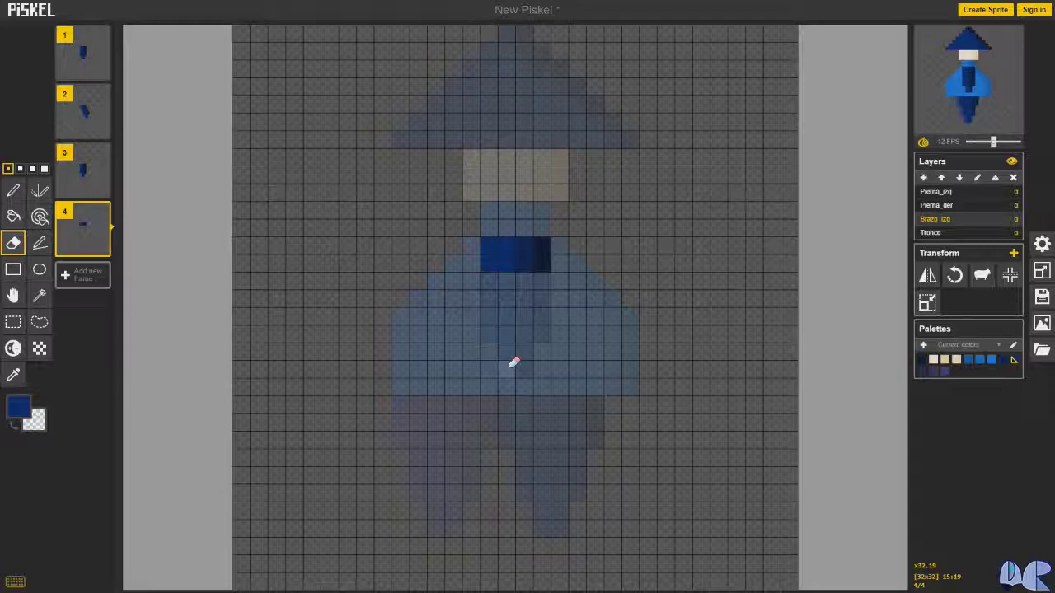
- Redraw frame 4's arm in dark blue, stepping diagonally down to the left, and darken its right side in graduated shades
{"action": "key", "text": "p"}
{"action": "mouse_move", "coordinate": [528, 278]}
{"action": "left_mouse_down"}
{"action": "mouse_move", "coordinate": [477, 284]}
{"action": "mouse_move", "coordinate": [481, 299]}
{"action": "mouse_move", "coordinate": [521, 299]}
{"action": "mouse_move", "coordinate": [513, 317]}
{"action": "mouse_move", "coordinate": [461, 317]}
{"action": "mouse_move", "coordinate": [458, 330]}
{"action": "mouse_move", "coordinate": [504, 336]}
{"action": "mouse_move", "coordinate": [474, 353]}
{"action": "left_mouse_up"}
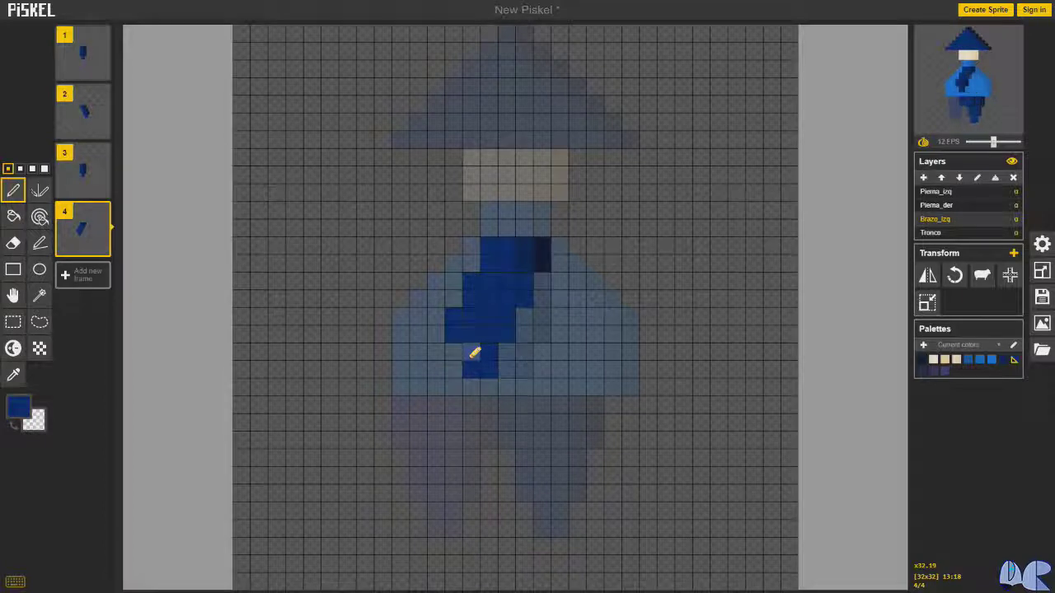
{"action": "key", "text": "u"}
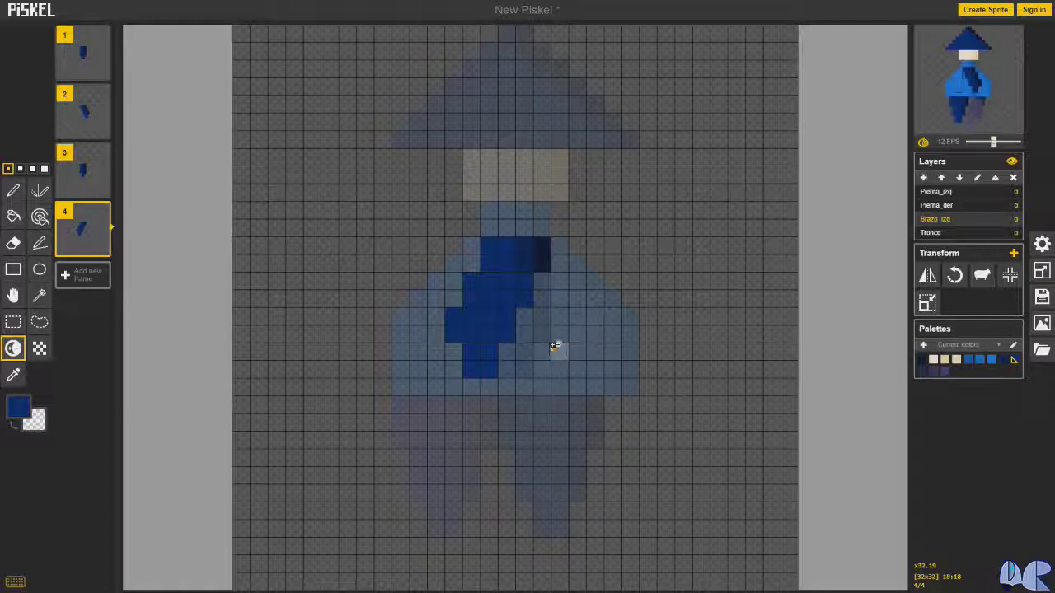
{"action": "mouse_move", "coordinate": [532, 290]}
{"action": "left_mouse_down"}
{"action": "mouse_move", "coordinate": [536, 278]}
{"action": "mouse_move", "coordinate": [520, 327]}
{"action": "left_mouse_up"}
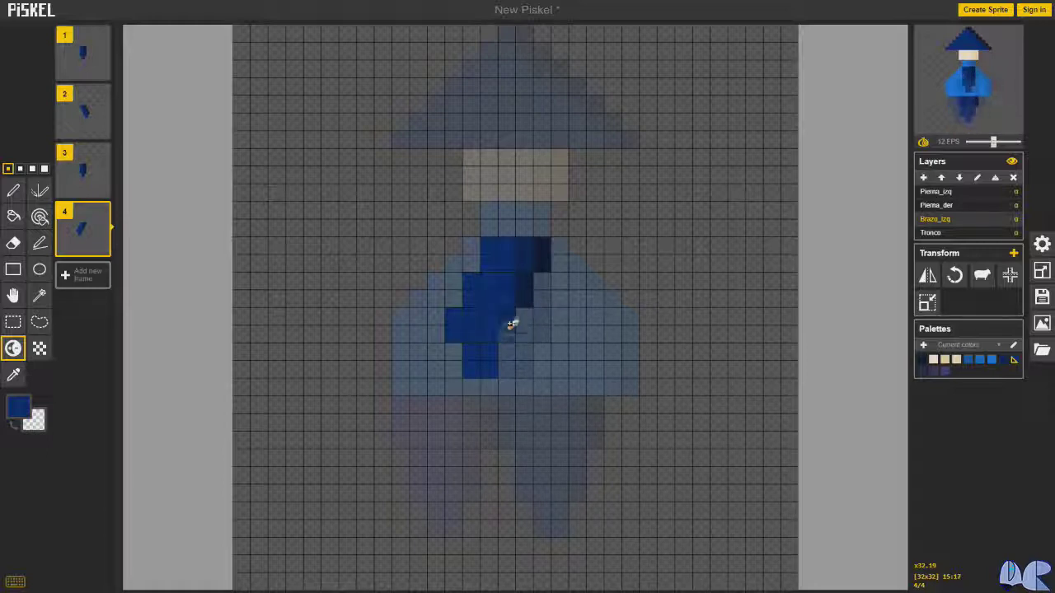
{"action": "mouse_move", "coordinate": [509, 313]}
{"action": "left_mouse_down"}
{"action": "mouse_move", "coordinate": [511, 330]}
{"action": "mouse_move", "coordinate": [560, 349]}
{"action": "left_mouse_up"}
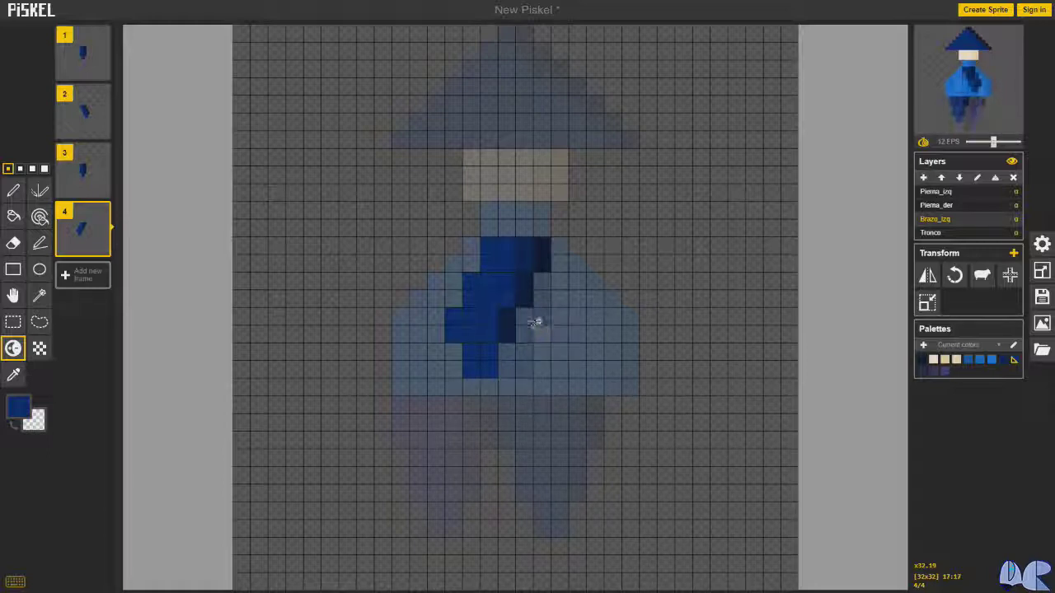
{"action": "left_click_drag", "start_coordinate": [507, 281], "coordinate": [492, 344]}
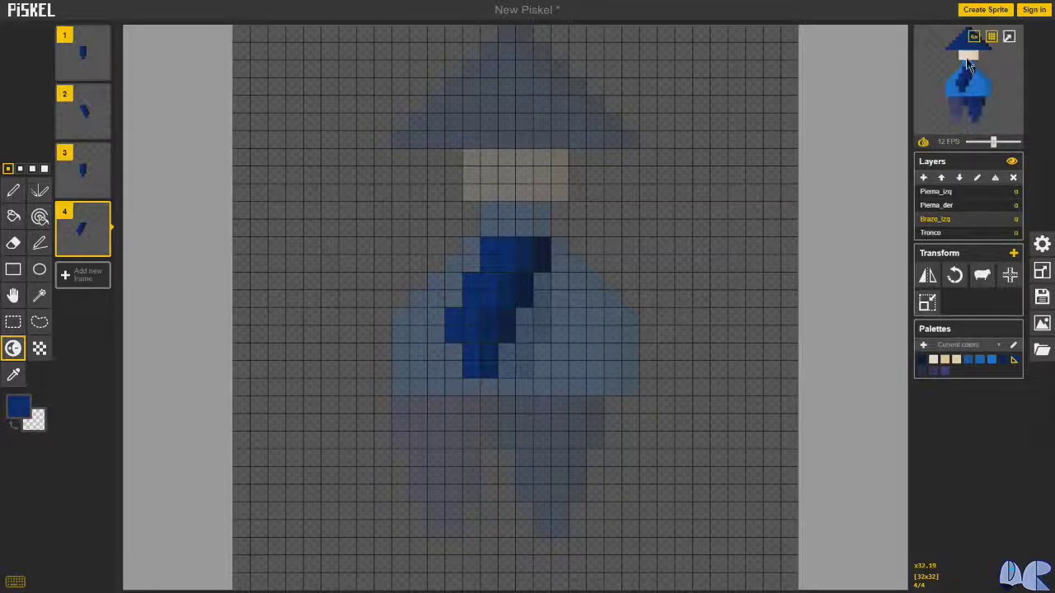
- Set the animation preview to best size at 4 FPS and save the sprite
{"action": "mouse_move", "coordinate": [974, 52]}
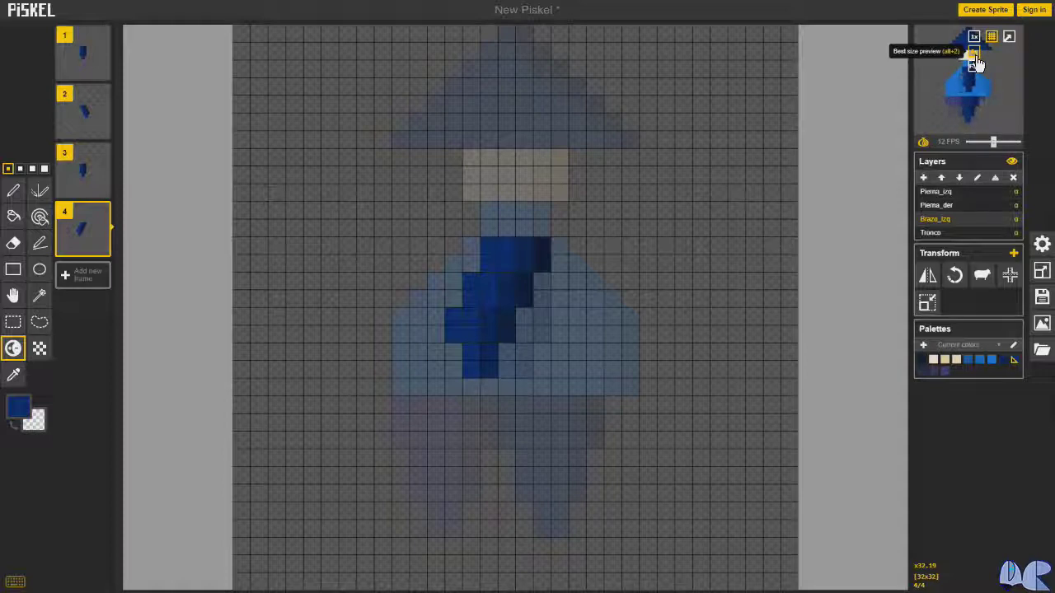
{"action": "left_click", "coordinate": [973, 52]}
{"action": "mouse_move", "coordinate": [975, 54]}
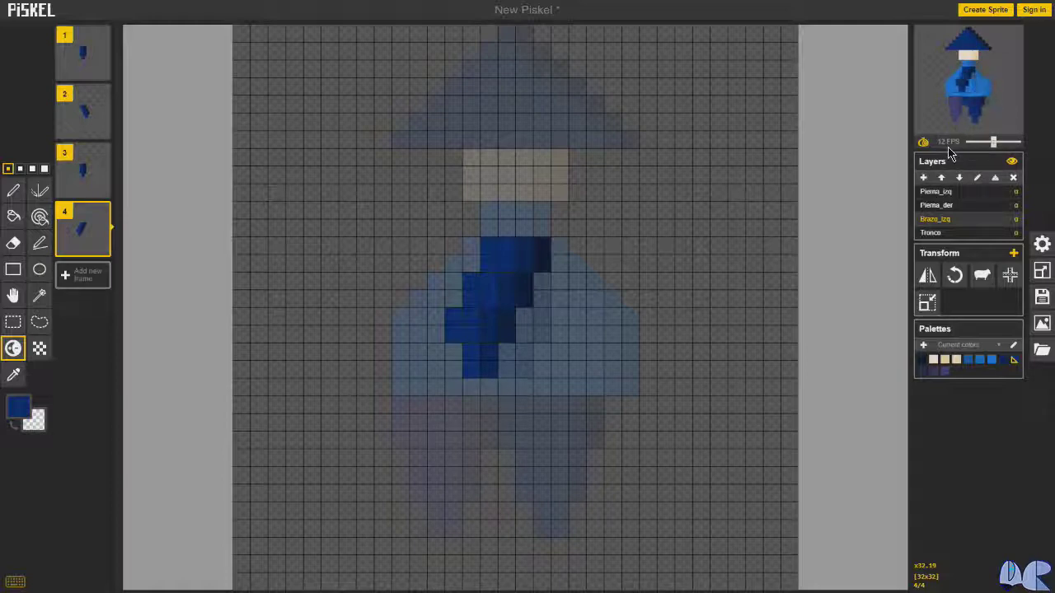
{"action": "left_click_drag", "start_coordinate": [993, 142], "coordinate": [977, 143]}
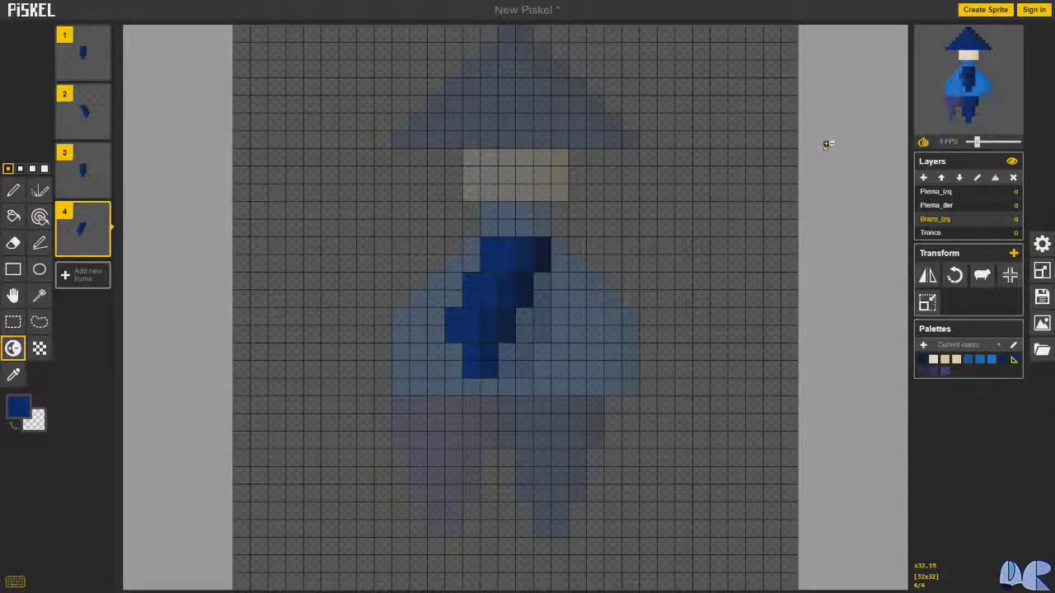
{"action": "key", "text": "ctrl+s"}
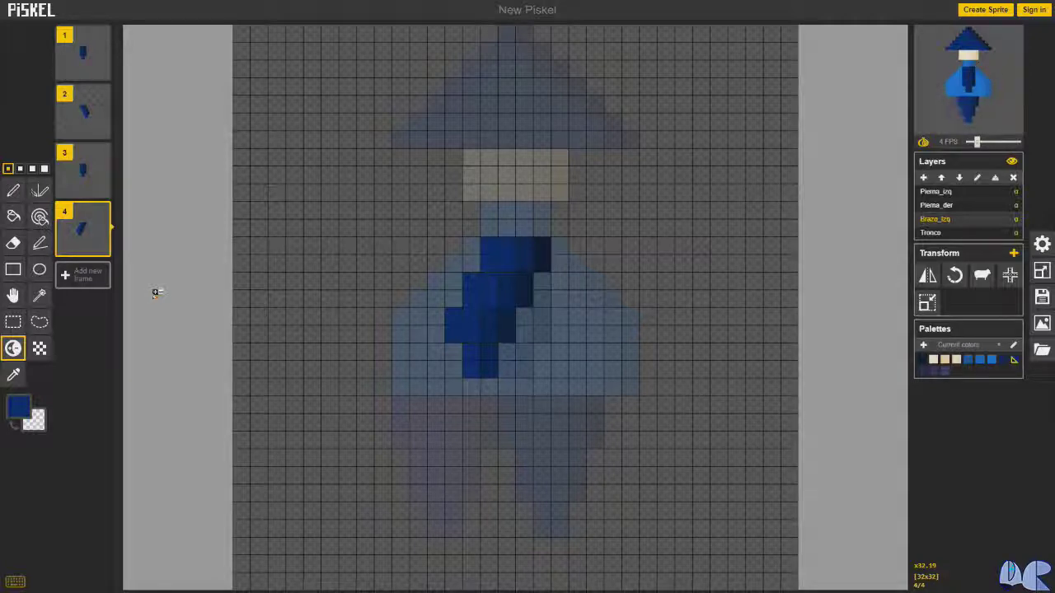
- Duplicate frame 1 and move the copy to the end of the sequence as frame 5
{"action": "left_click", "coordinate": [76, 60]}
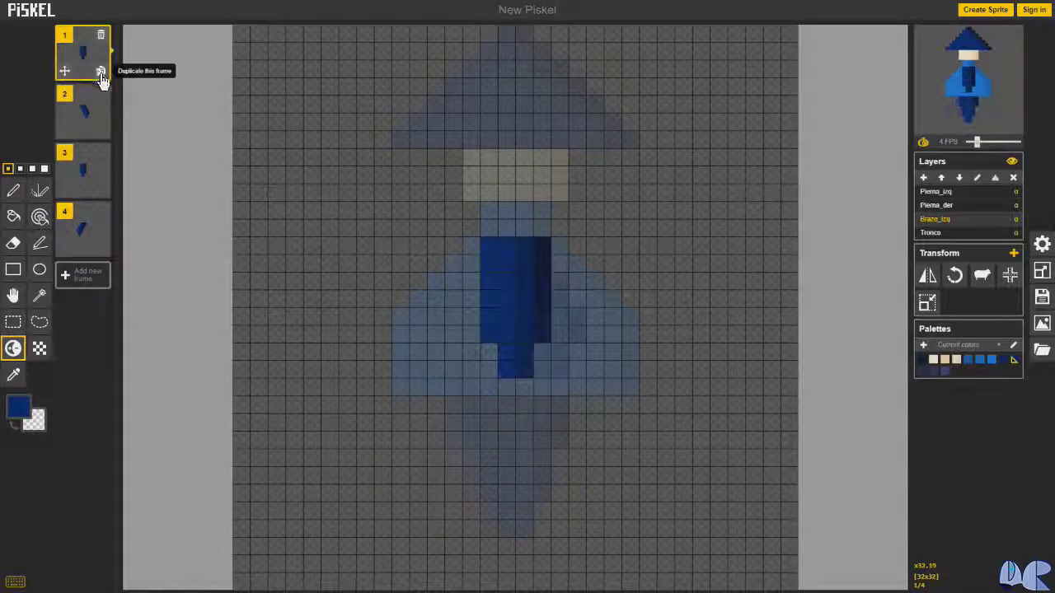
{"action": "left_click", "coordinate": [101, 71]}
{"action": "left_click_drag", "start_coordinate": [81, 120], "coordinate": [81, 301]}
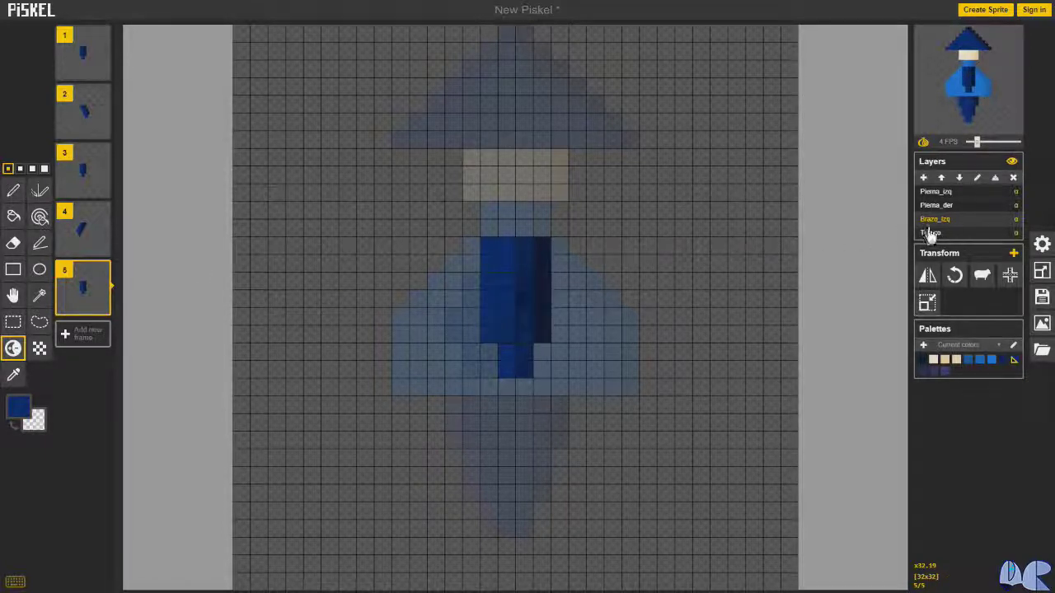
- On frame 5's Pierna_izq layer, move the leg four pixels left and erase its foot and the lower leg's inner right column
{"action": "left_click", "coordinate": [936, 191]}
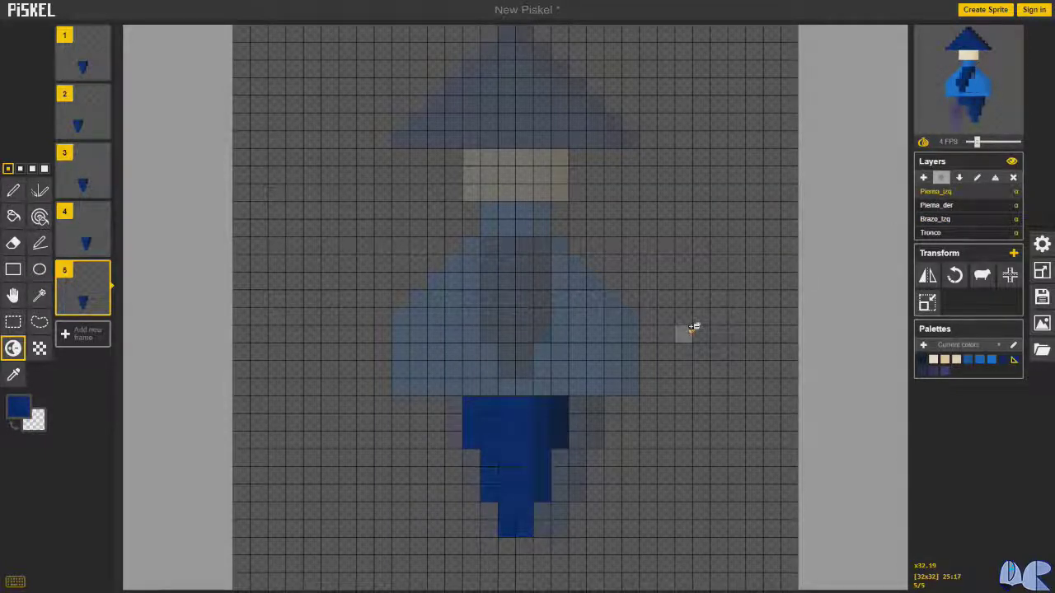
{"action": "key", "text": "m"}
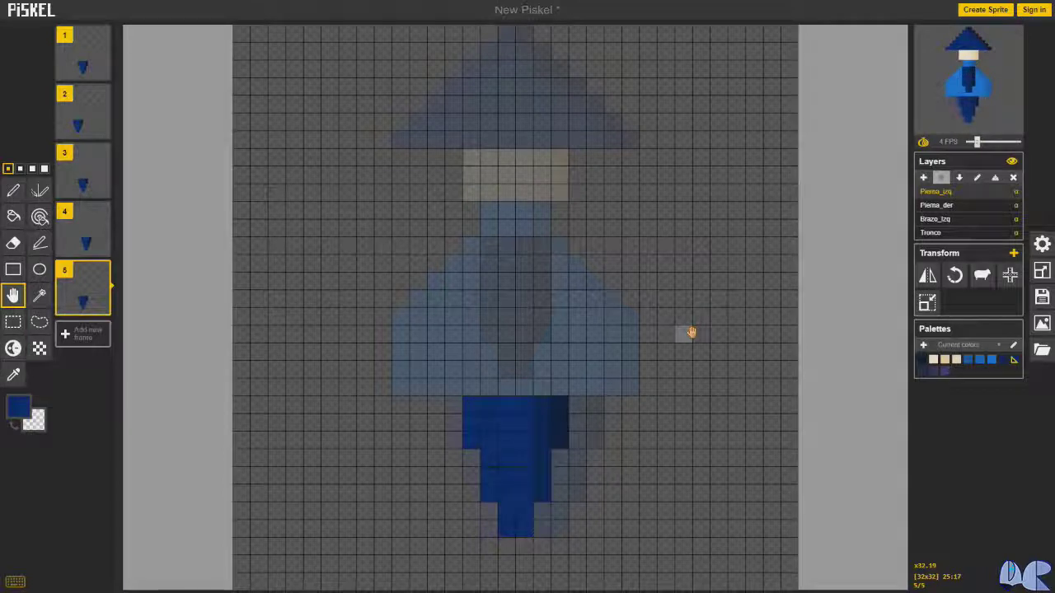
{"action": "left_click_drag", "start_coordinate": [528, 426], "coordinate": [456, 426]}
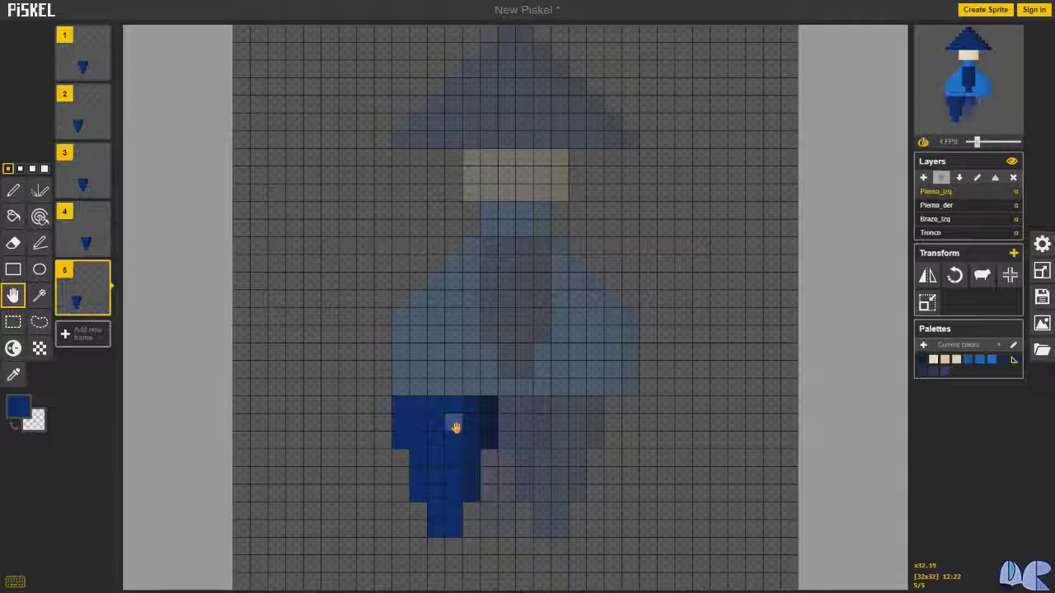
{"action": "key", "text": "e"}
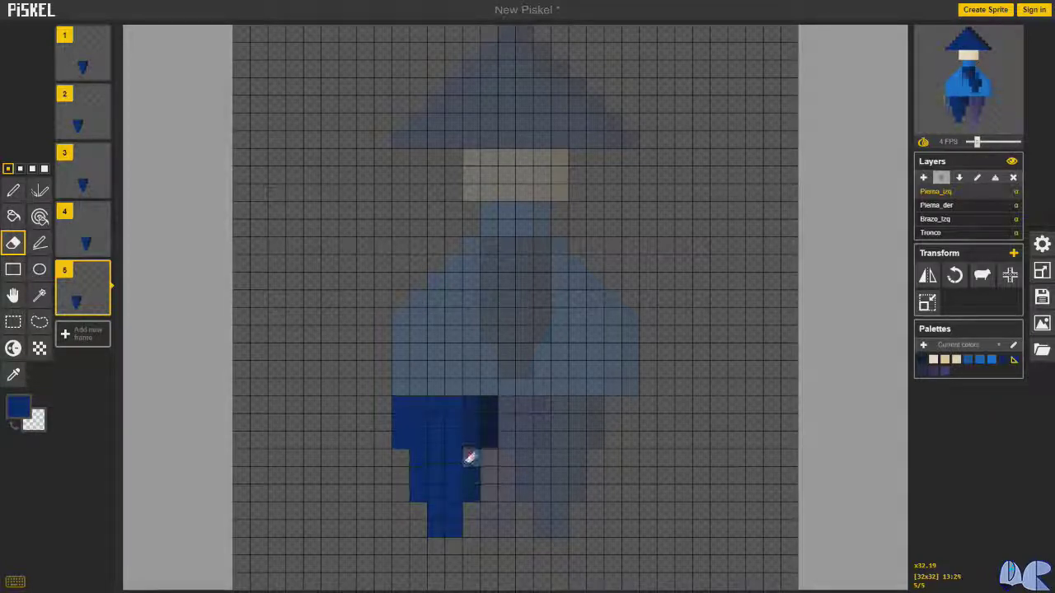
{"action": "mouse_move", "coordinate": [471, 458]}
{"action": "left_mouse_down"}
{"action": "mouse_move", "coordinate": [472, 492]}
{"action": "mouse_move", "coordinate": [447, 514]}
{"action": "left_mouse_up"}
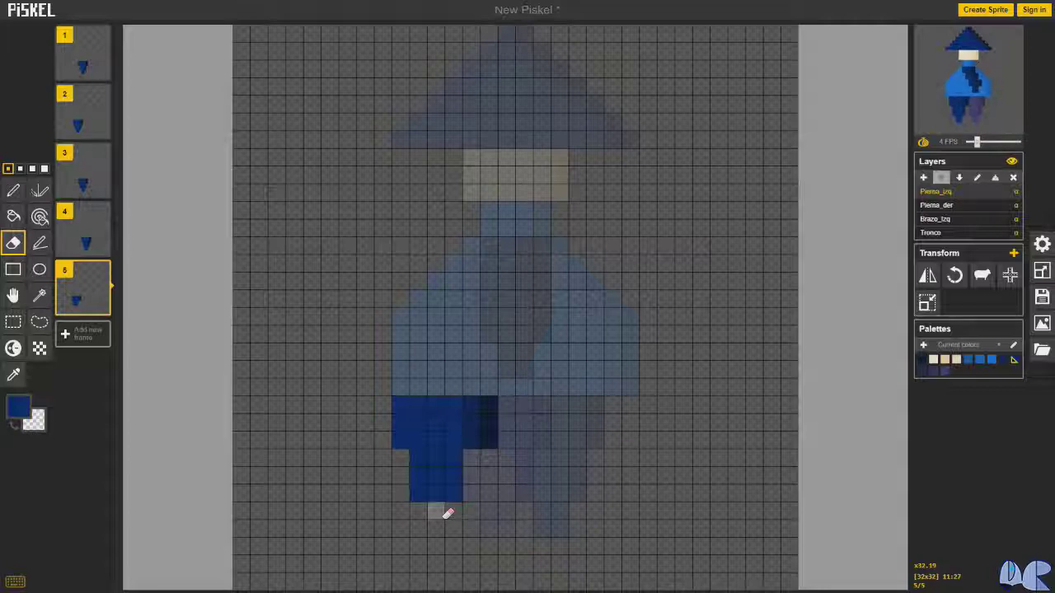
- Extend the Pierna_izq lower leg and foot along the outer left edge in dark blue, and darken their right-side pixels
{"action": "key", "text": "p"}
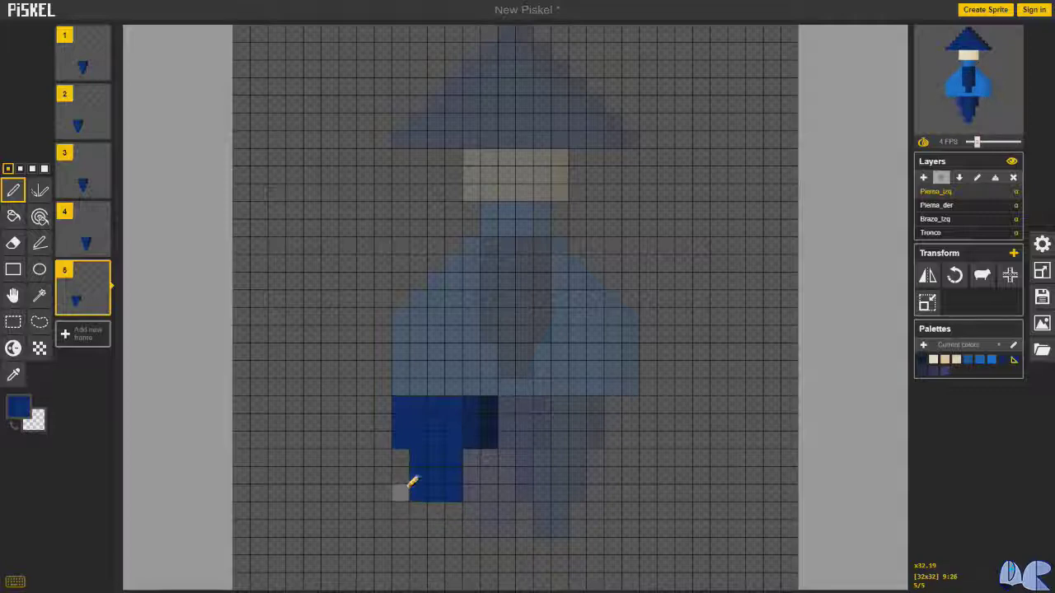
{"action": "mouse_move", "coordinate": [409, 463]}
{"action": "left_mouse_down"}
{"action": "mouse_move", "coordinate": [420, 528]}
{"action": "mouse_move", "coordinate": [407, 527]}
{"action": "mouse_move", "coordinate": [403, 509]}
{"action": "mouse_move", "coordinate": [422, 513]}
{"action": "left_mouse_up"}
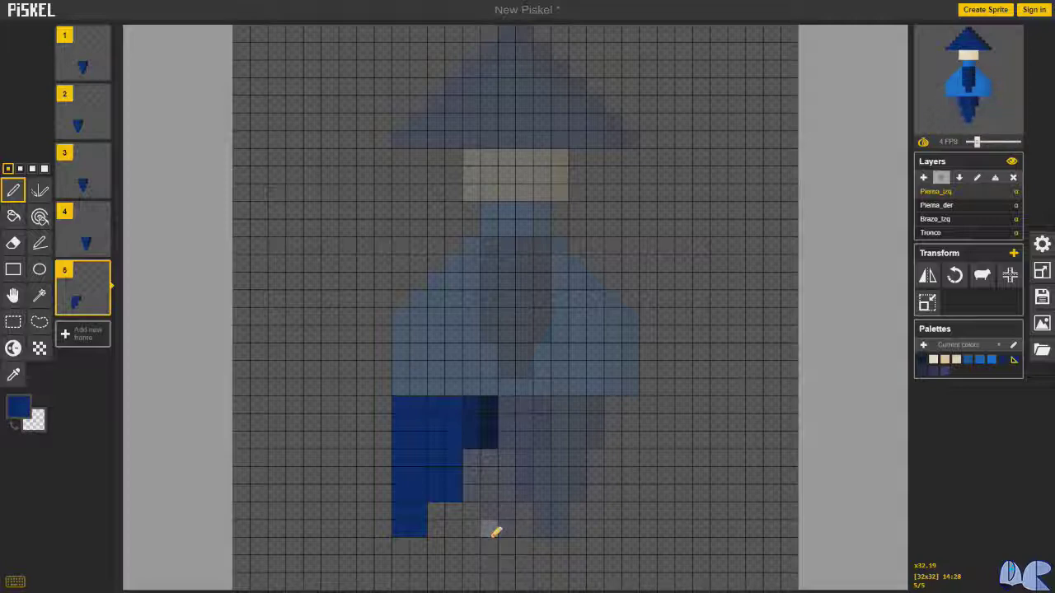
{"action": "key", "text": "u"}
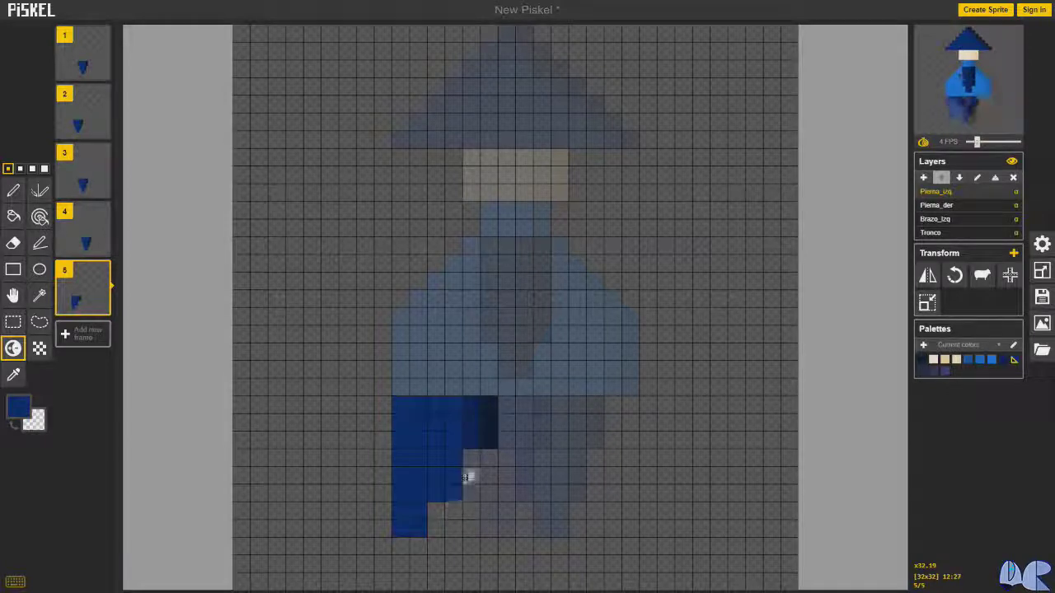
{"action": "mouse_move", "coordinate": [453, 493]}
{"action": "left_mouse_down"}
{"action": "mouse_move", "coordinate": [456, 455]}
{"action": "mouse_move", "coordinate": [454, 499]}
{"action": "mouse_move", "coordinate": [440, 524]}
{"action": "mouse_move", "coordinate": [425, 510]}
{"action": "mouse_move", "coordinate": [424, 527]}
{"action": "mouse_move", "coordinate": [424, 511]}
{"action": "mouse_move", "coordinate": [425, 525]}
{"action": "mouse_move", "coordinate": [469, 536]}
{"action": "mouse_move", "coordinate": [445, 459]}
{"action": "mouse_move", "coordinate": [435, 492]}
{"action": "mouse_move", "coordinate": [405, 517]}
{"action": "mouse_move", "coordinate": [403, 508]}
{"action": "mouse_move", "coordinate": [405, 524]}
{"action": "mouse_move", "coordinate": [439, 534]}
{"action": "mouse_move", "coordinate": [542, 515]}
{"action": "left_mouse_up"}
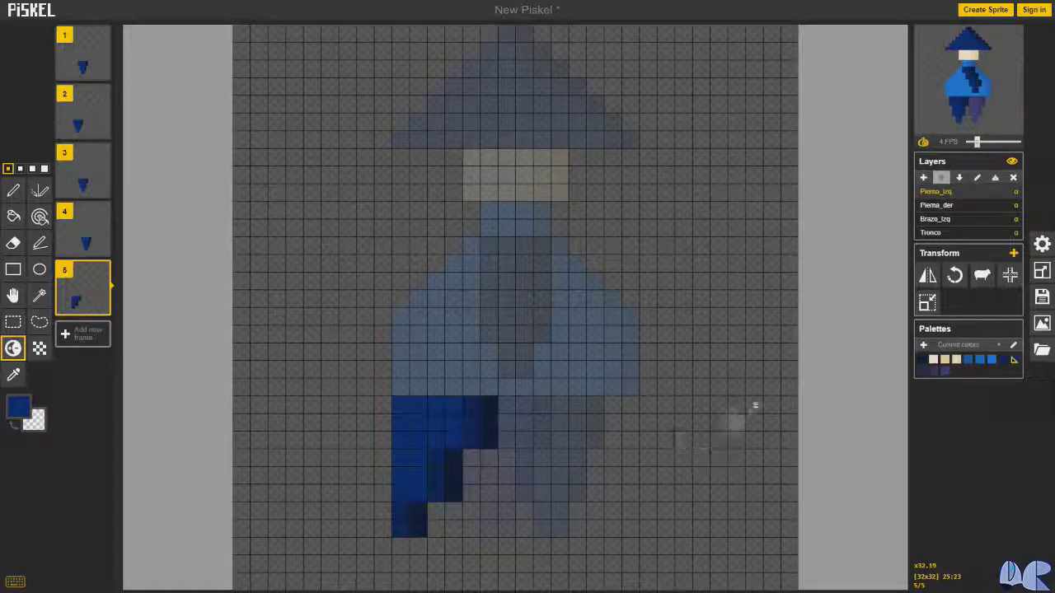
- On frame 5's Pierna_der layer, move the leg four pixels right and erase its foot and the lower leg's inner left column
{"action": "left_click", "coordinate": [947, 206]}
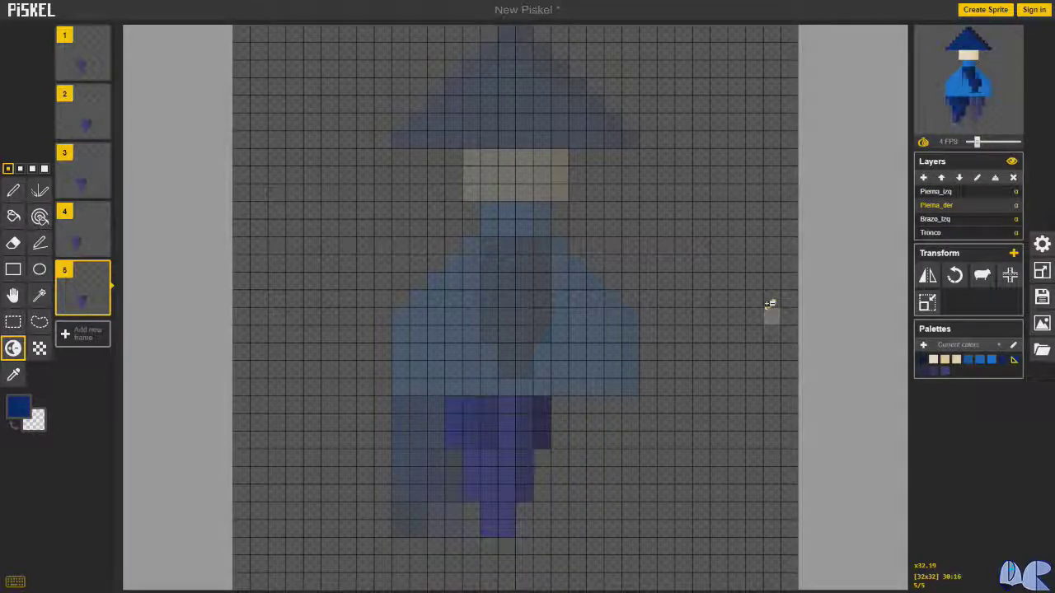
{"action": "key", "text": "m"}
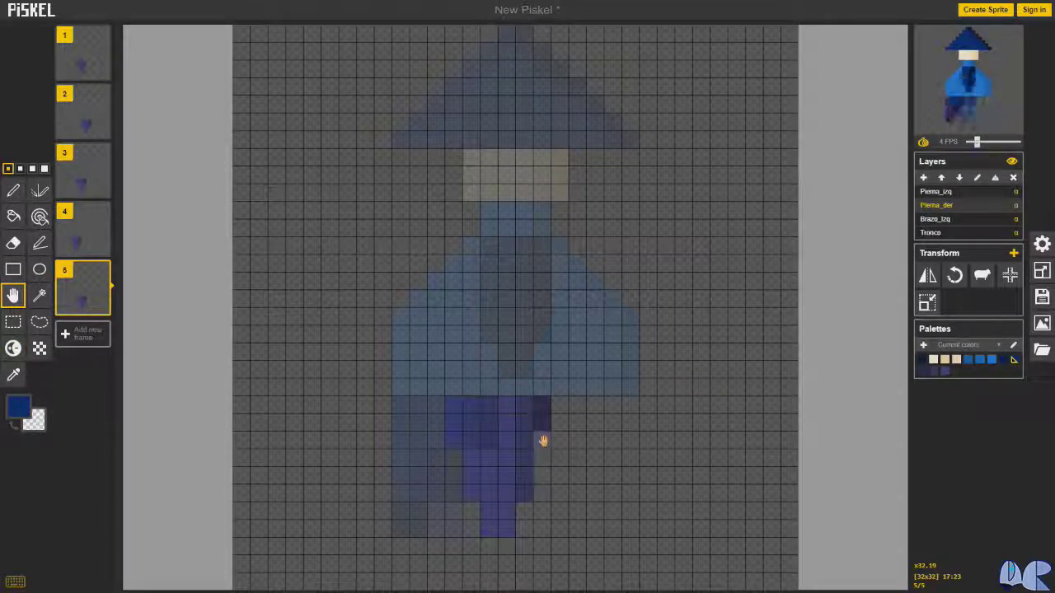
{"action": "left_click_drag", "start_coordinate": [541, 438], "coordinate": [607, 441]}
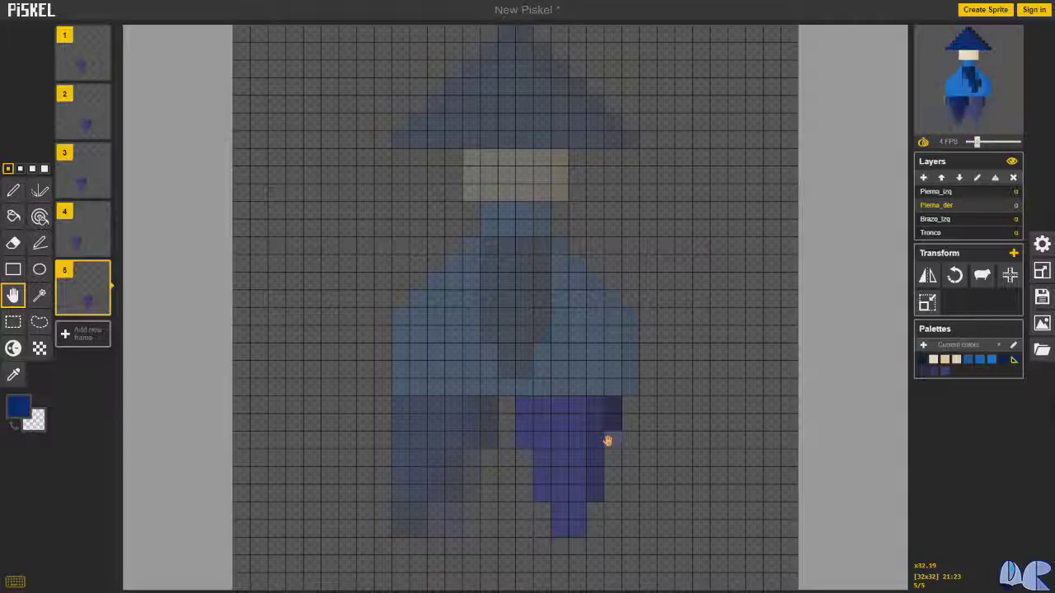
{"action": "key", "text": "e"}
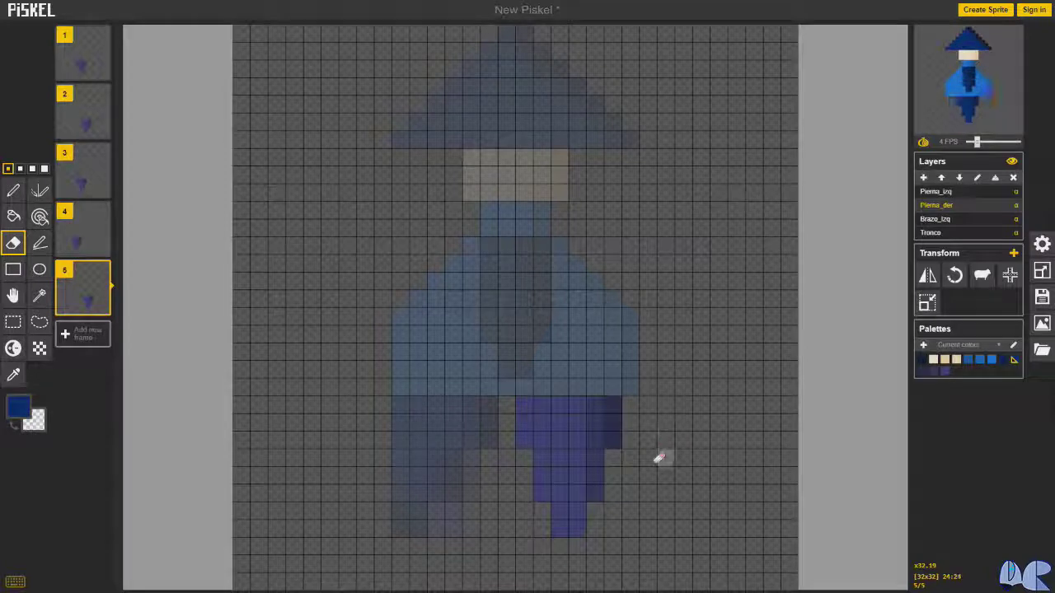
{"action": "mouse_move", "coordinate": [542, 454]}
{"action": "left_mouse_down"}
{"action": "mouse_move", "coordinate": [563, 537]}
{"action": "mouse_move", "coordinate": [576, 539]}
{"action": "mouse_move", "coordinate": [565, 514]}
{"action": "left_mouse_up"}
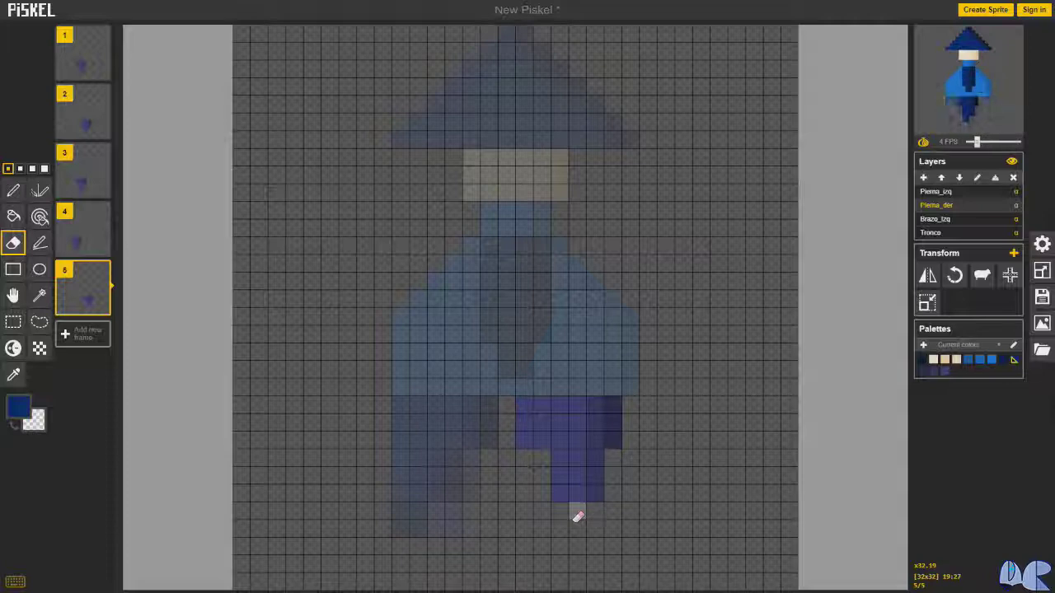
- Redraw the Pierna_der lower leg's outer right column and foot in purple, and darken their pixels to match the shading above
{"action": "left_click", "coordinate": [18, 407]}
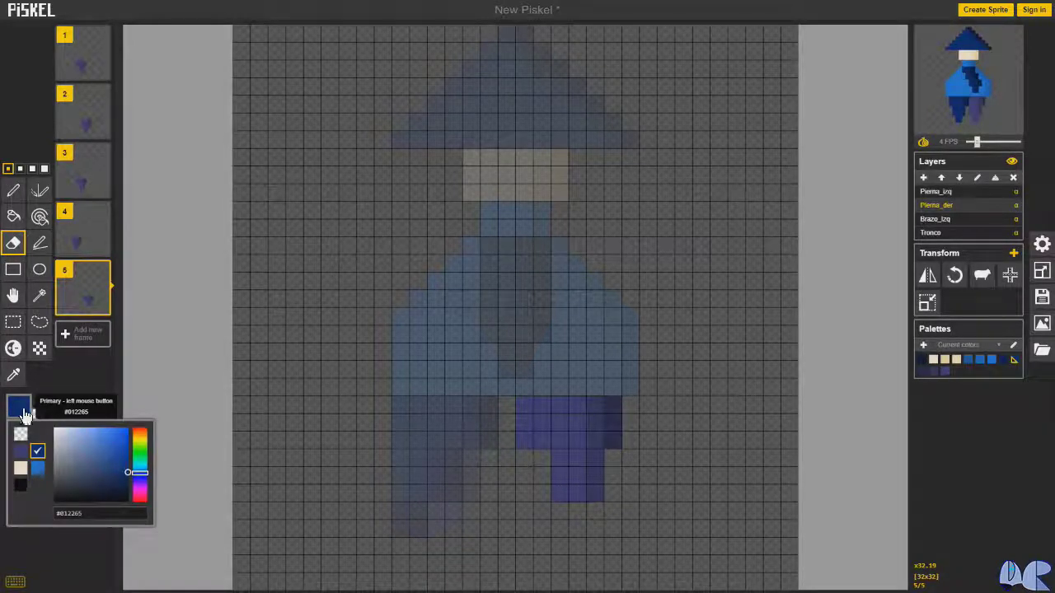
{"action": "left_click", "coordinate": [23, 452]}
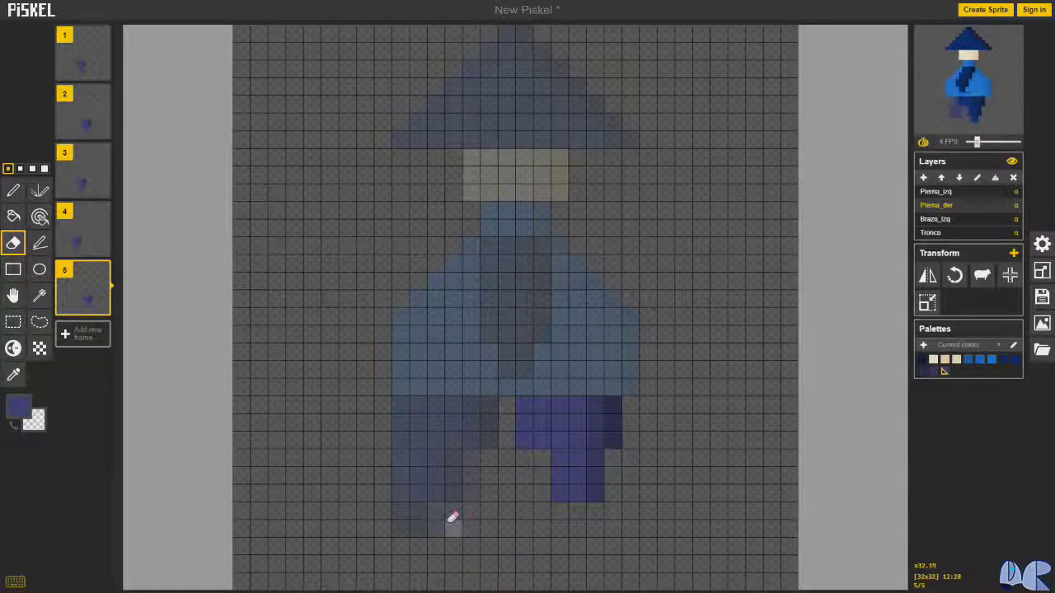
{"action": "key", "text": "p"}
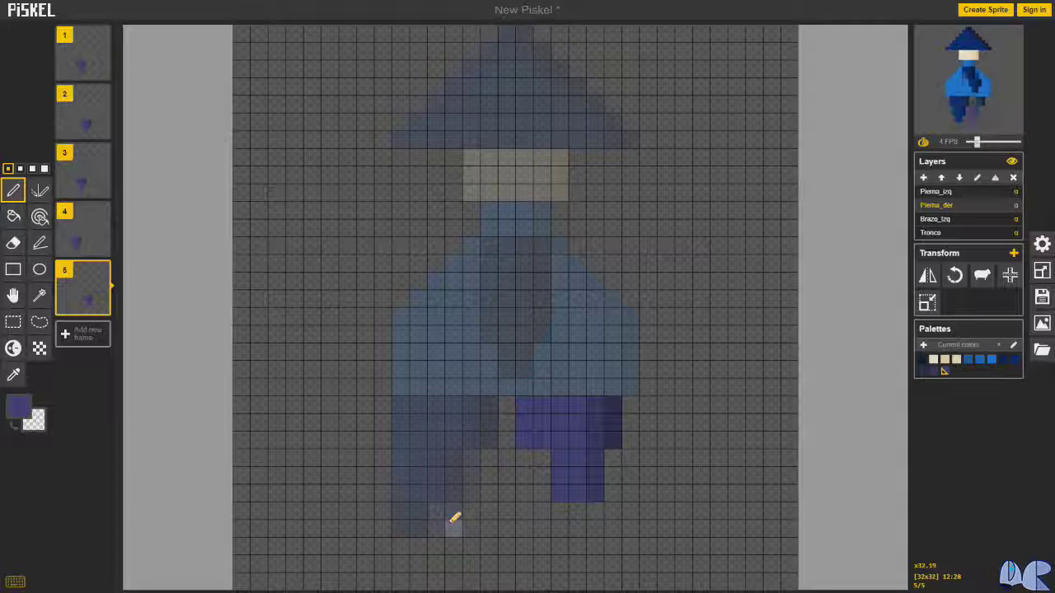
{"action": "mouse_move", "coordinate": [622, 455]}
{"action": "left_mouse_down"}
{"action": "mouse_move", "coordinate": [612, 454]}
{"action": "mouse_move", "coordinate": [602, 523]}
{"action": "mouse_move", "coordinate": [613, 515]}
{"action": "left_mouse_up"}
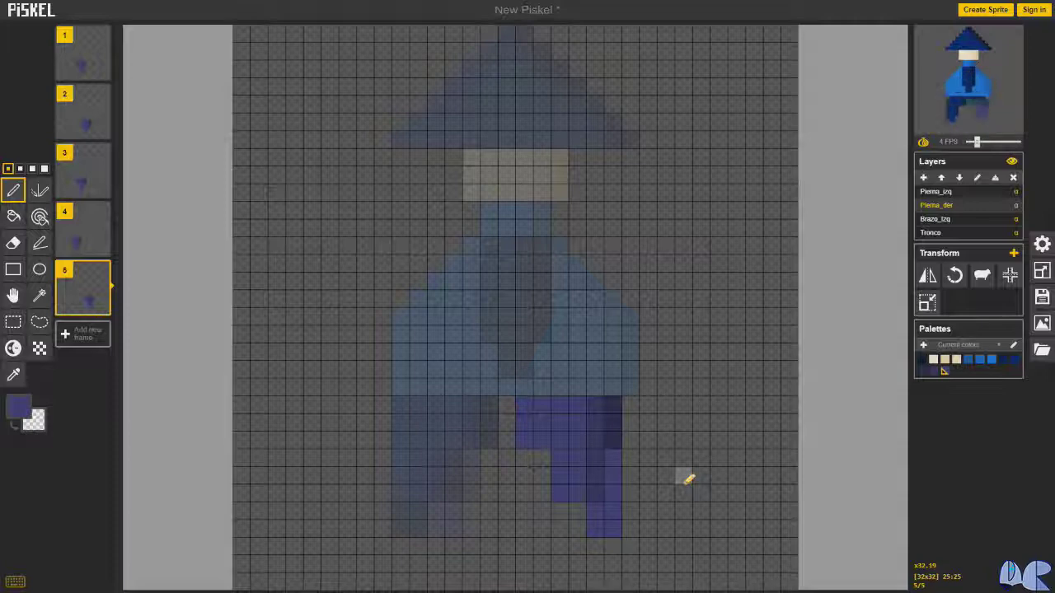
{"action": "key", "text": "u"}
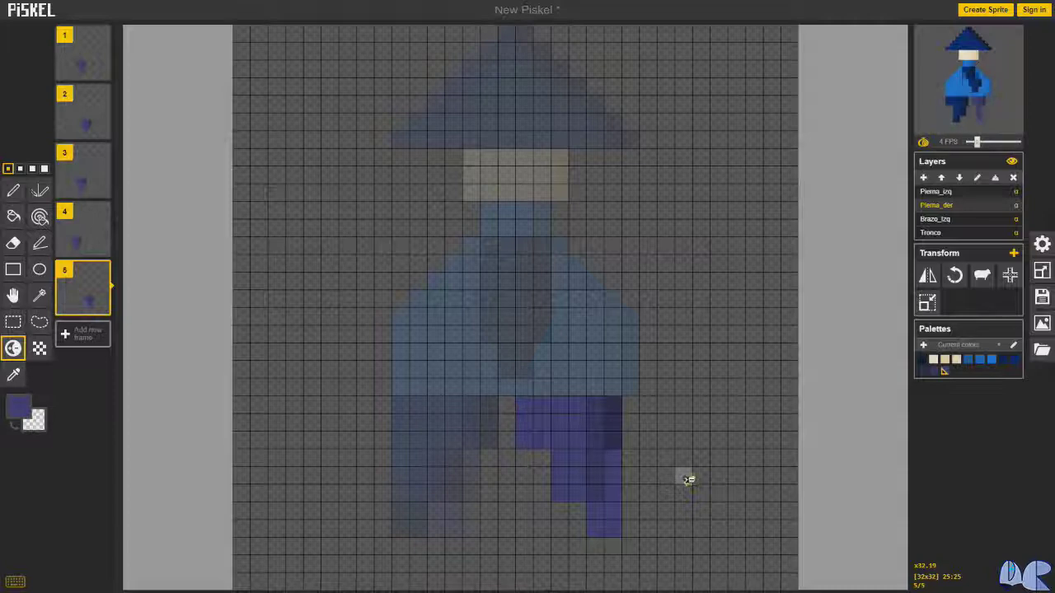
{"action": "mouse_move", "coordinate": [613, 461]}
{"action": "left_mouse_down"}
{"action": "mouse_move", "coordinate": [610, 523]}
{"action": "mouse_move", "coordinate": [615, 454]}
{"action": "mouse_move", "coordinate": [619, 516]}
{"action": "mouse_move", "coordinate": [602, 509]}
{"action": "mouse_move", "coordinate": [603, 519]}
{"action": "left_mouse_up"}
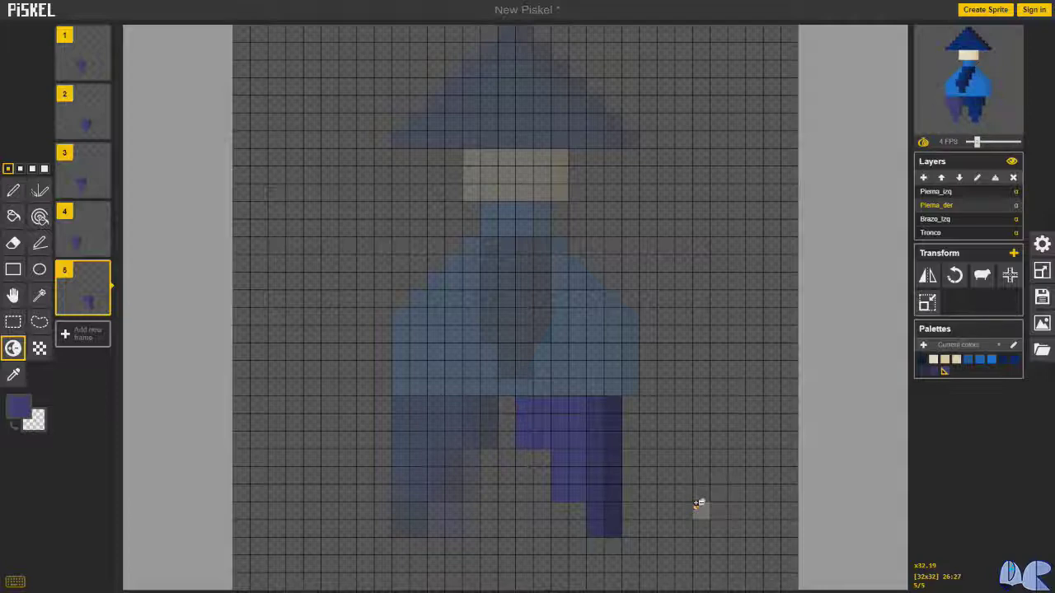
- Erase the upper outer corner and lower inner foot pixel of the leg on both Pierna_der and Pierna_izq
{"action": "key", "text": "e"}
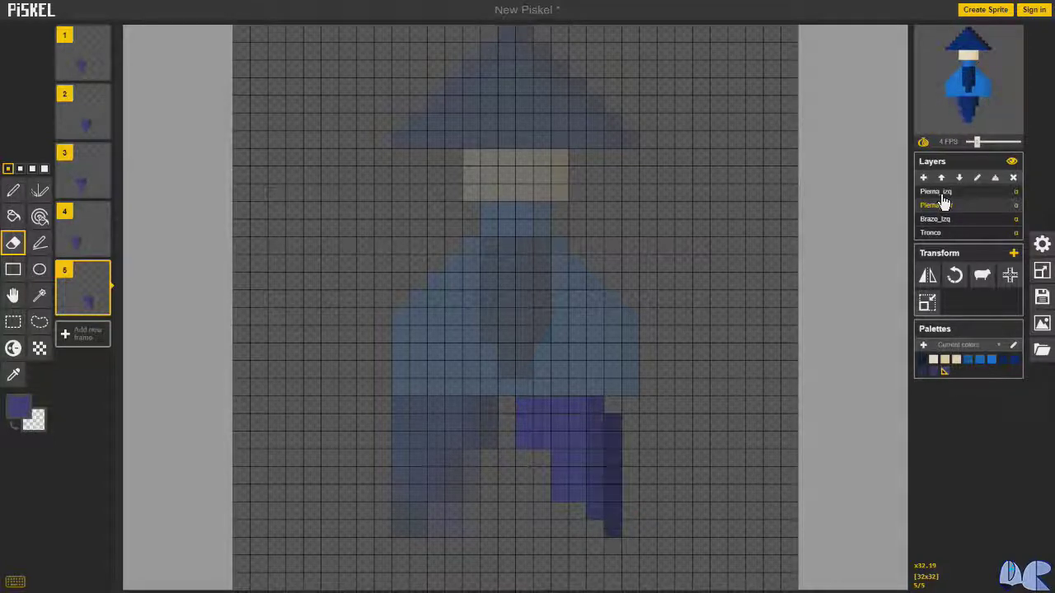
{"action": "left_click", "coordinate": [938, 192]}
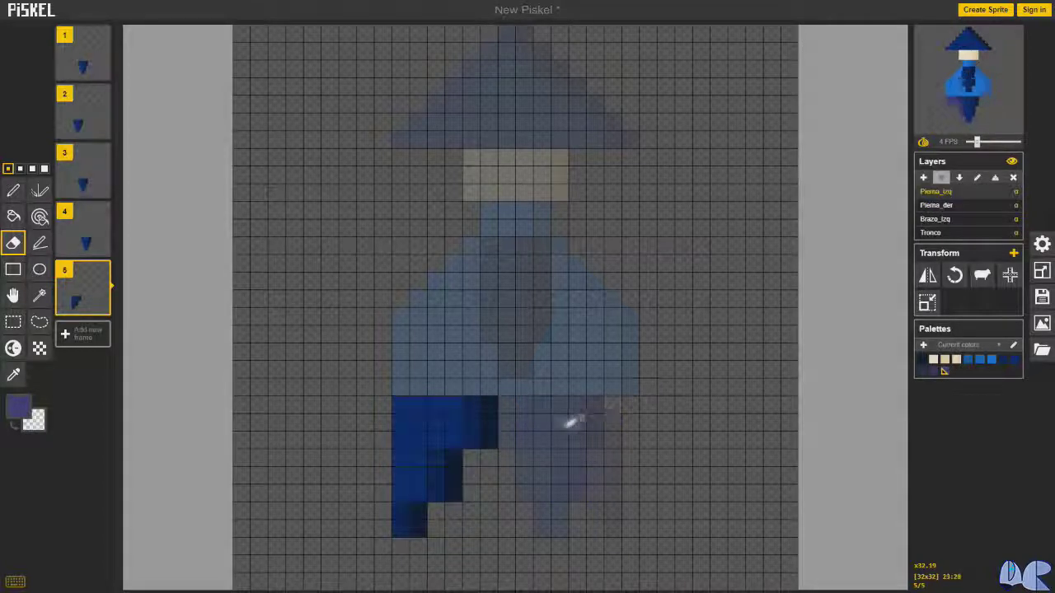
{"action": "left_click", "coordinate": [403, 404]}
{"action": "left_click", "coordinate": [420, 528]}
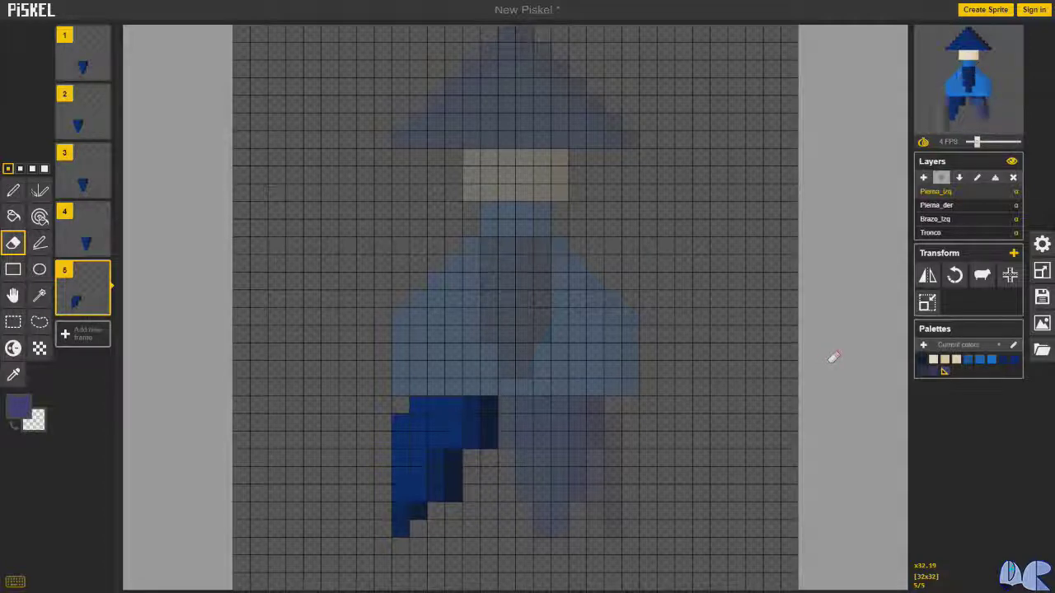
- Show the save options and the PNG export options, and save the sprite
{"action": "left_click", "coordinate": [1041, 311]}
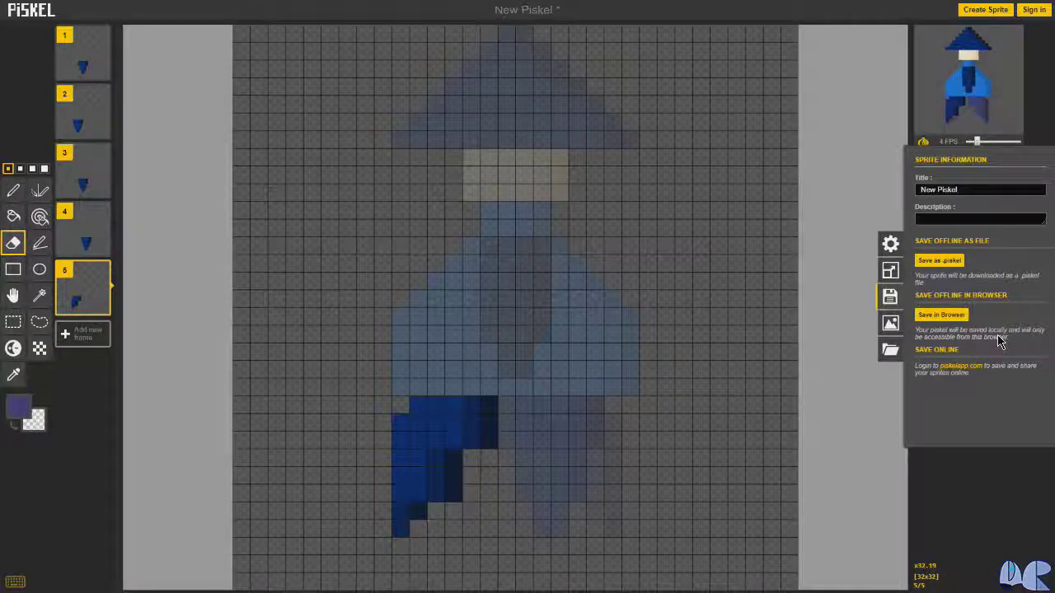
{"action": "left_click", "coordinate": [890, 324]}
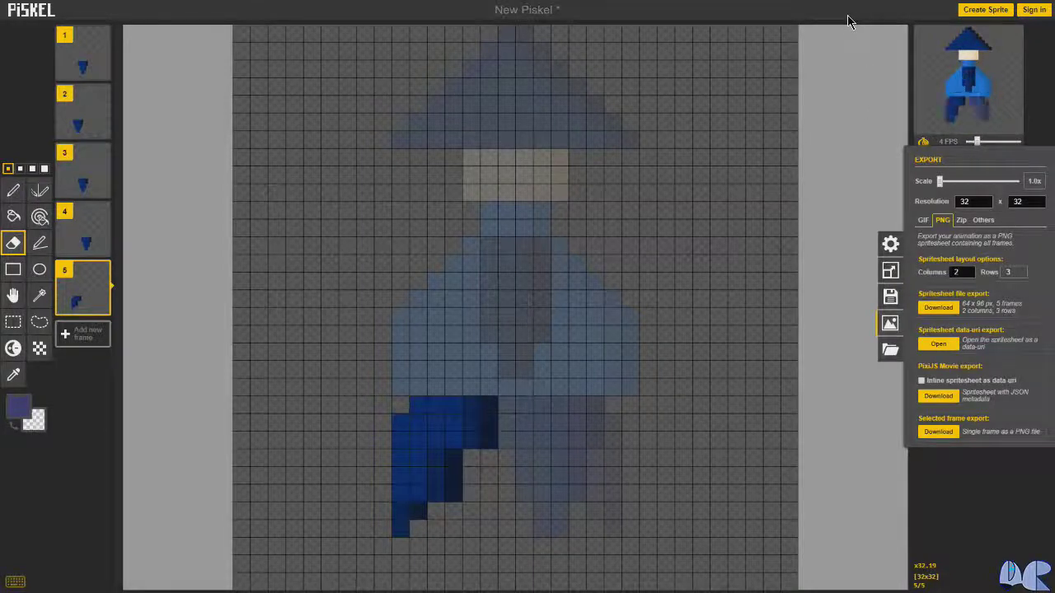
{"action": "left_click", "coordinate": [848, 292]}
{"action": "key", "text": "ctrl+s"}
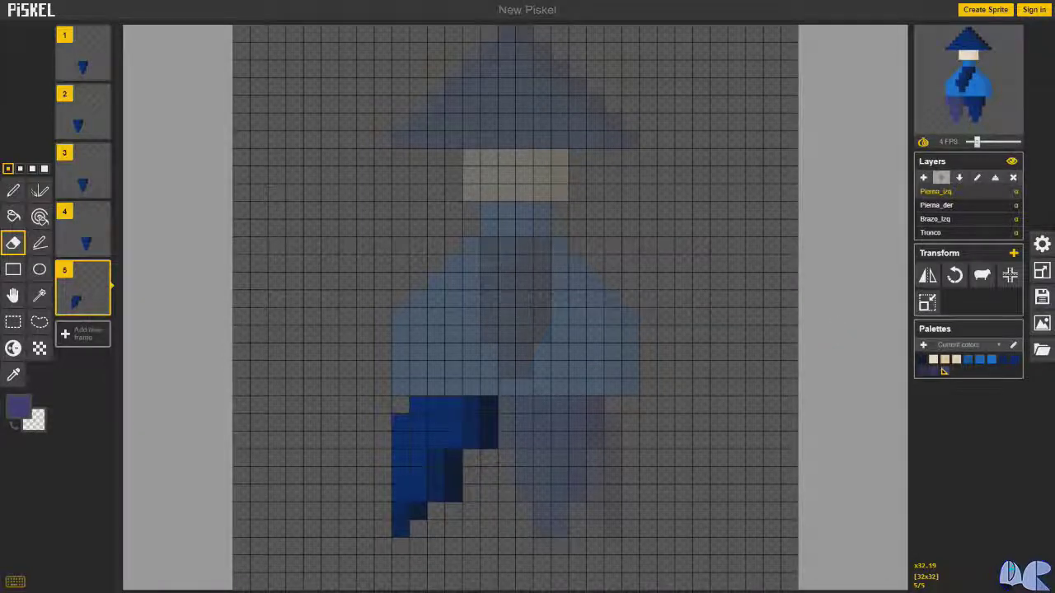
- Create a new blank sprite and fill its whole canvas with the color #523e00
{"action": "left_click", "coordinate": [969, 11]}
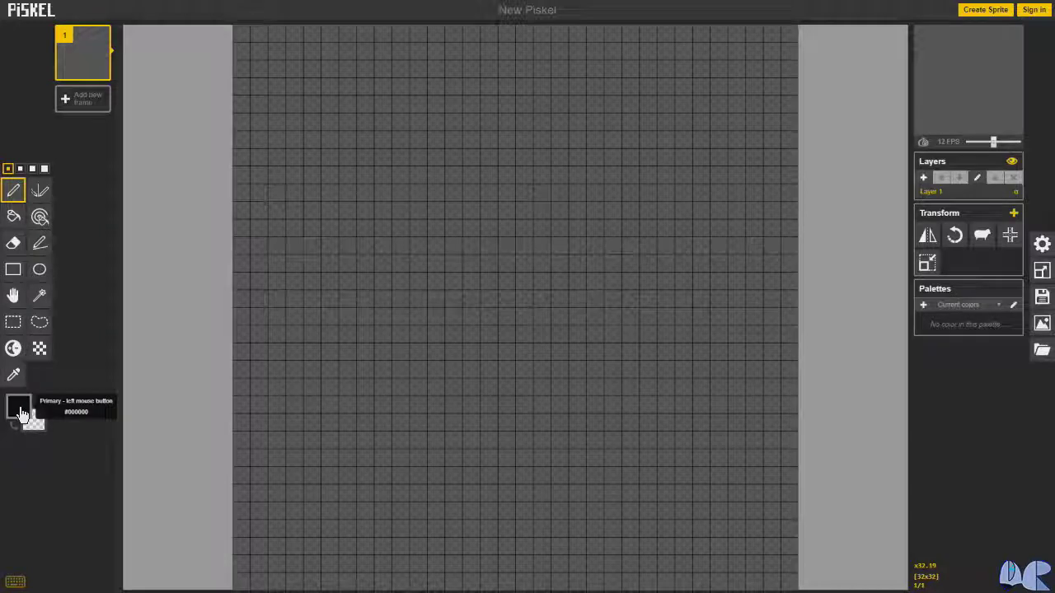
{"action": "left_click", "coordinate": [20, 409]}
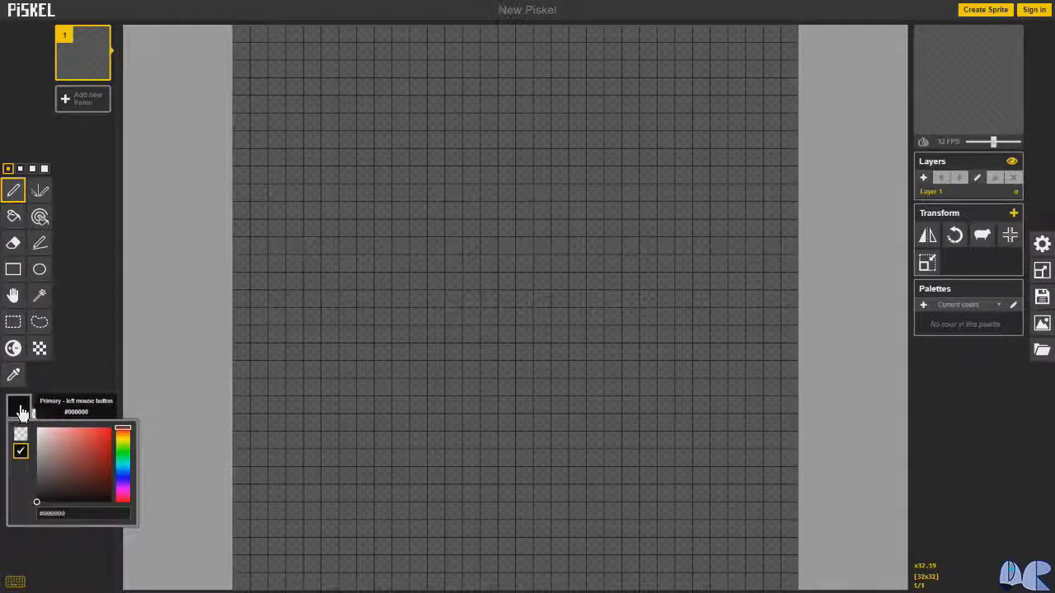
{"action": "left_click", "coordinate": [51, 513]}
{"action": "left_click", "coordinate": [51, 513]}
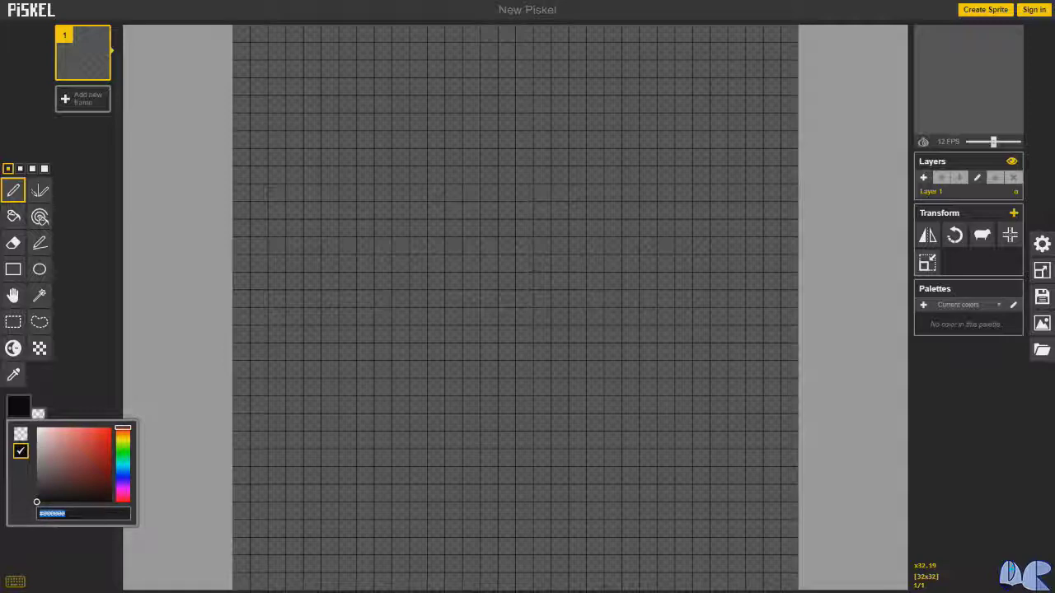
{"action": "type", "text": "#"}
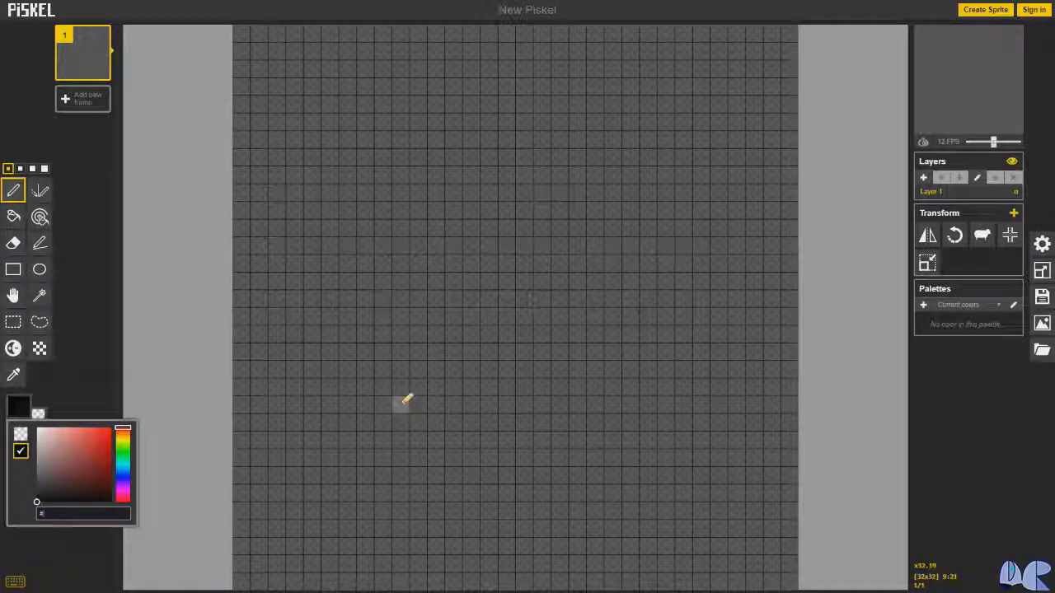
{"action": "type", "text": "523e00"}
{"action": "key", "text": "Return"}
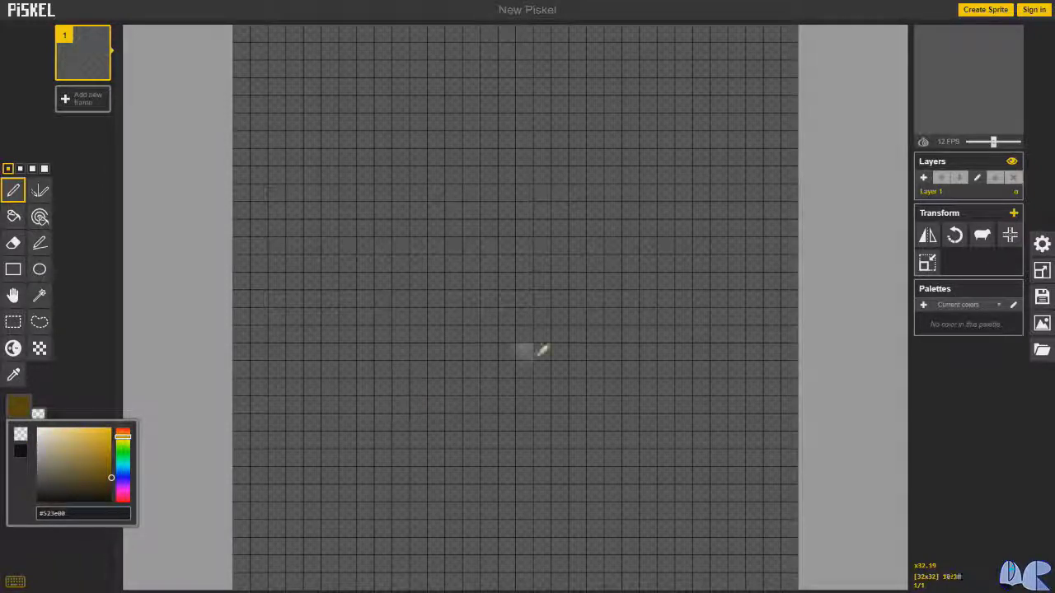
{"action": "left_click", "coordinate": [107, 287]}
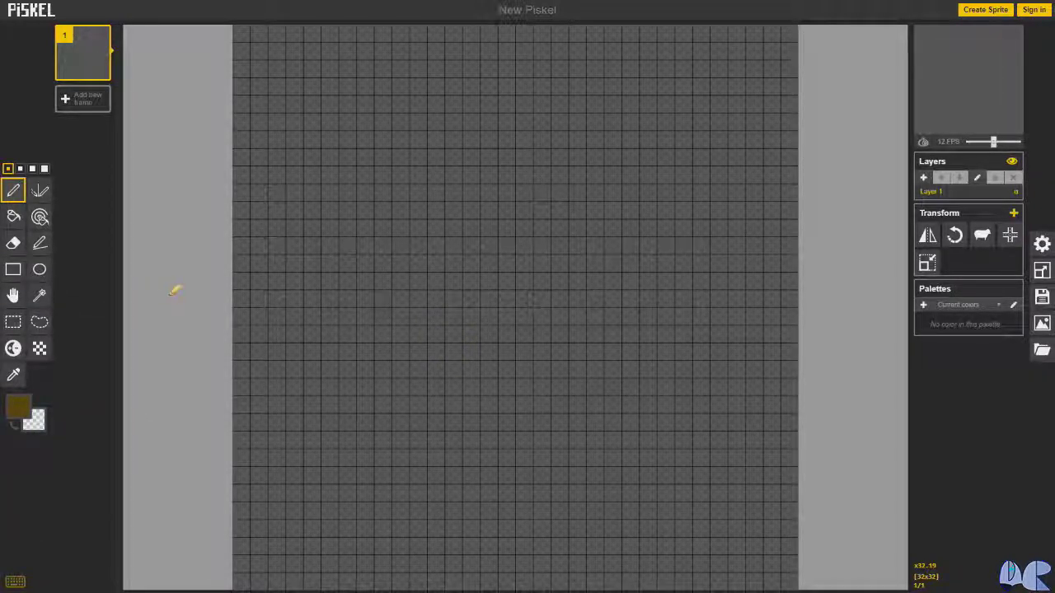
{"action": "key", "text": "b"}
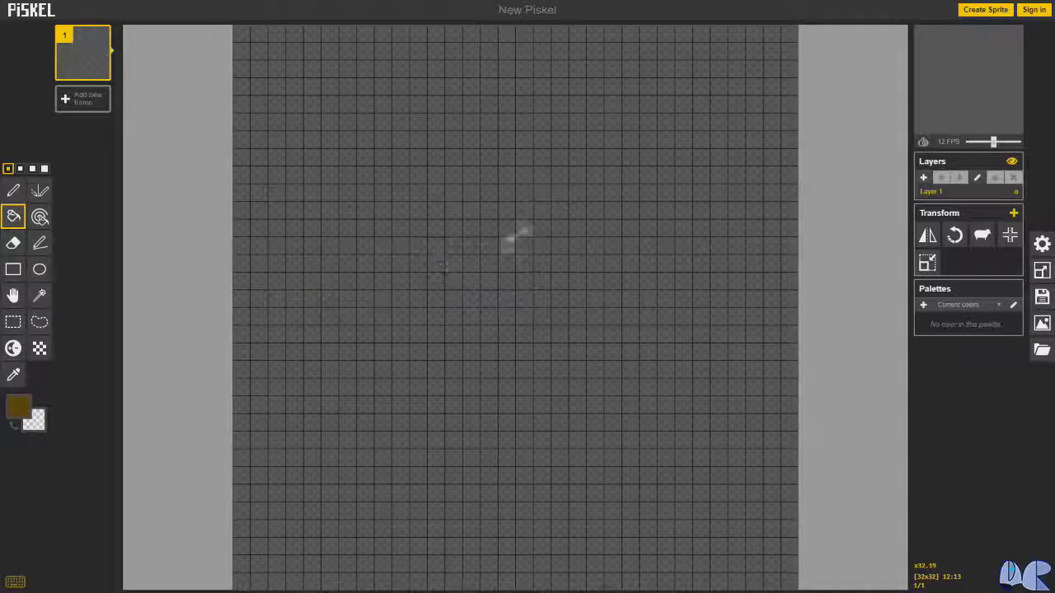
{"action": "left_click", "coordinate": [504, 243]}
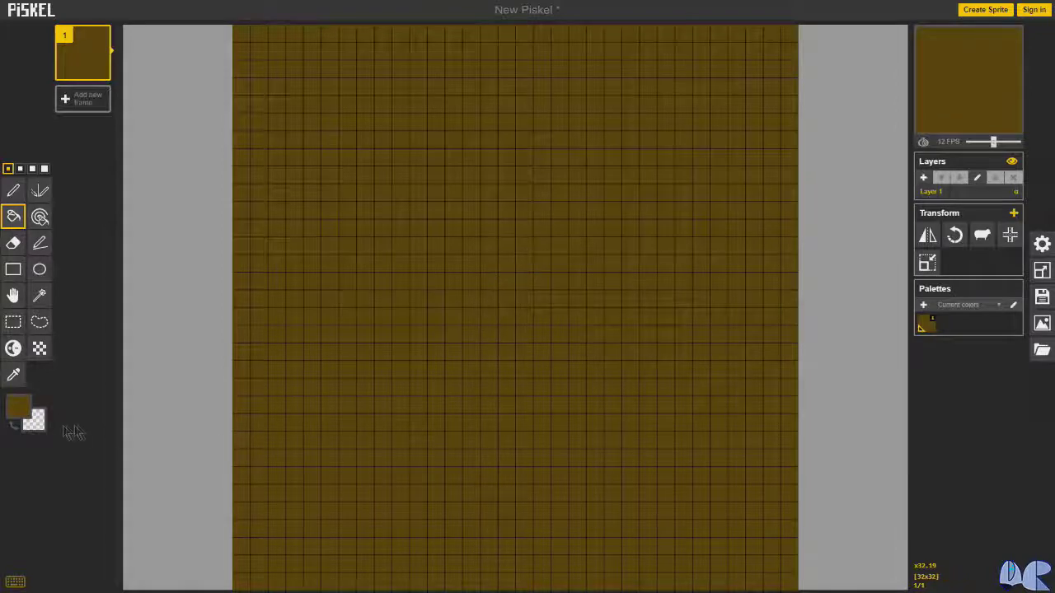
- Set the secondary color to dark brown #2b2000
{"action": "left_click", "coordinate": [43, 432]}
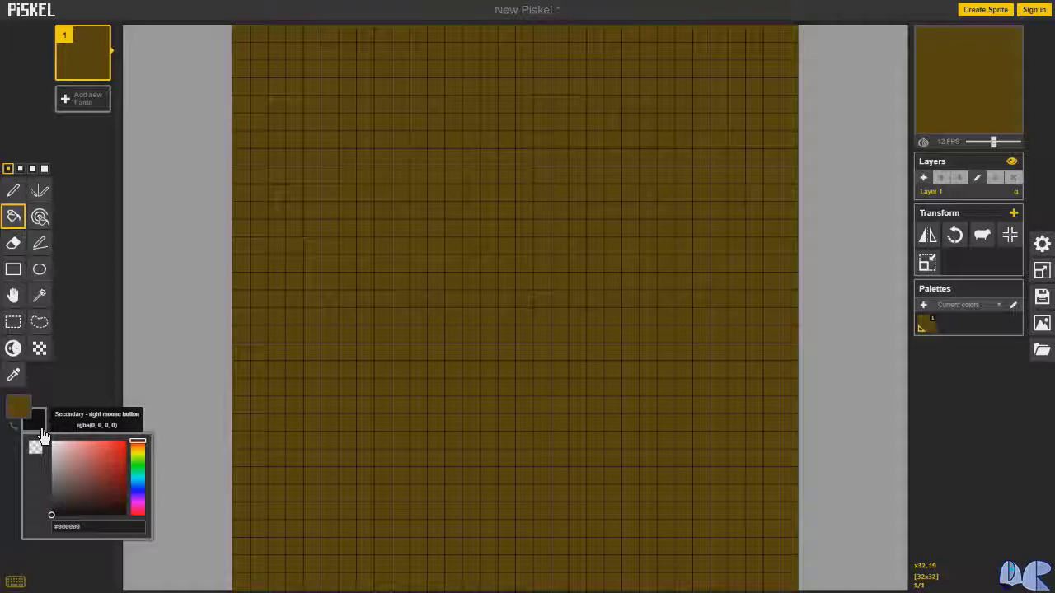
{"action": "triple_click", "coordinate": [86, 528]}
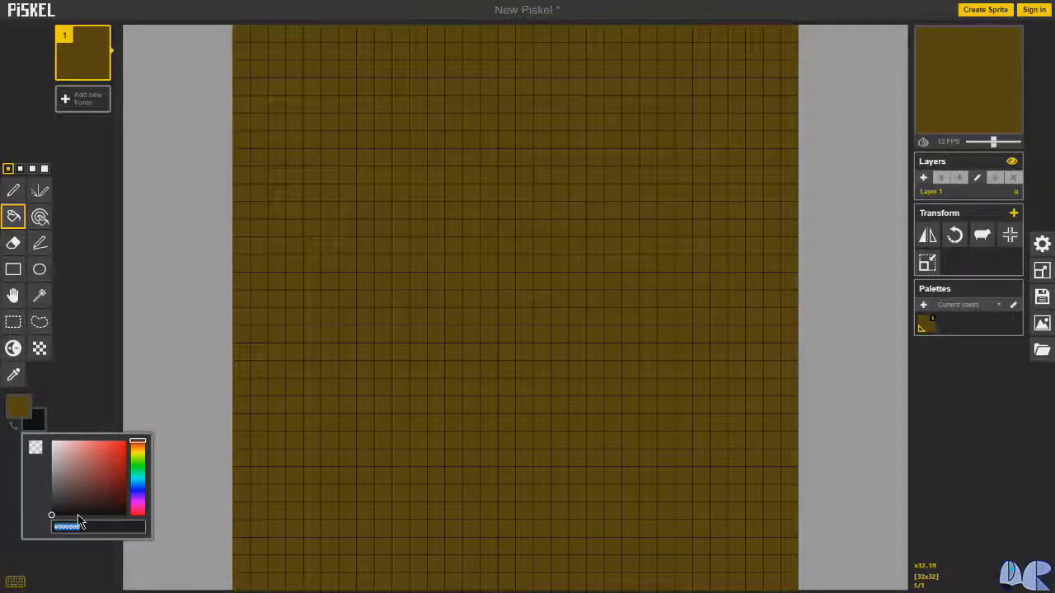
{"action": "type", "text": "#2b2800"}
{"action": "key", "text": "Return"}
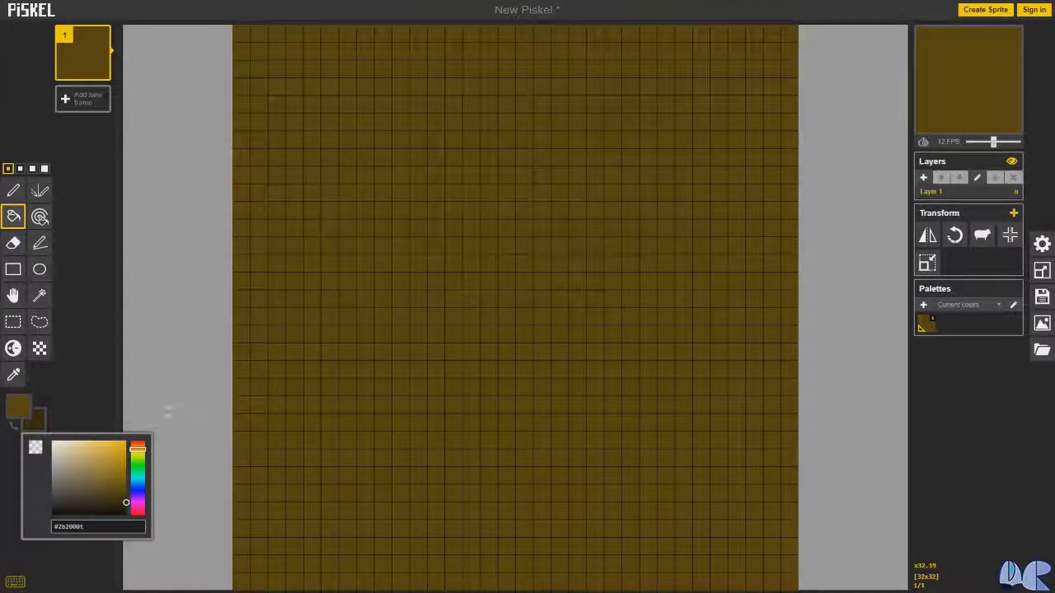
{"action": "left_click", "coordinate": [91, 412]}
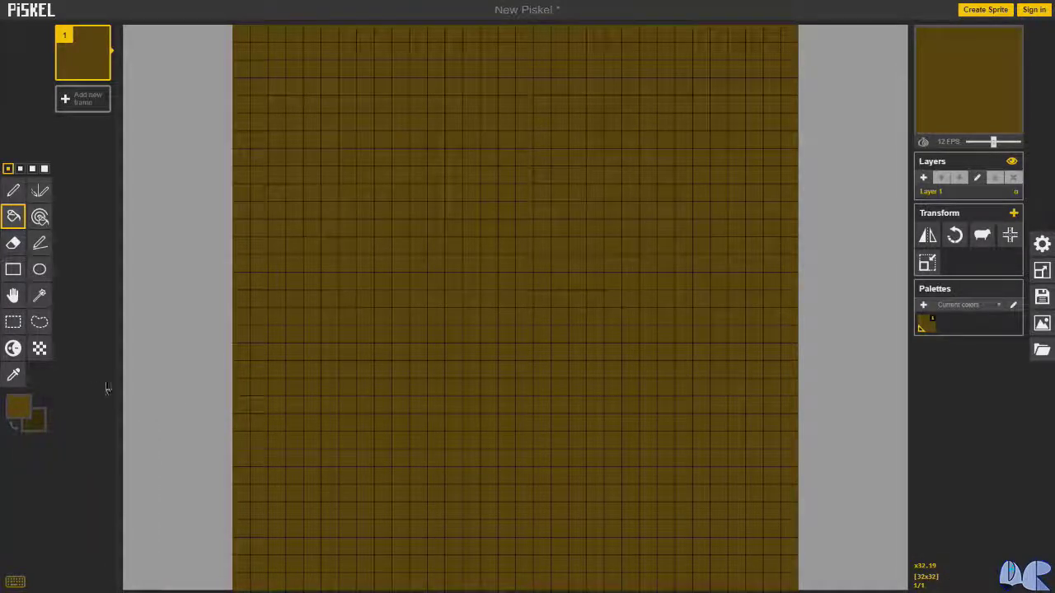
- With the Dithering tool and the largest brush size, dither the two browns in a four-pixel-high band along the canvas's bottom edge
{"action": "key", "text": "t"}
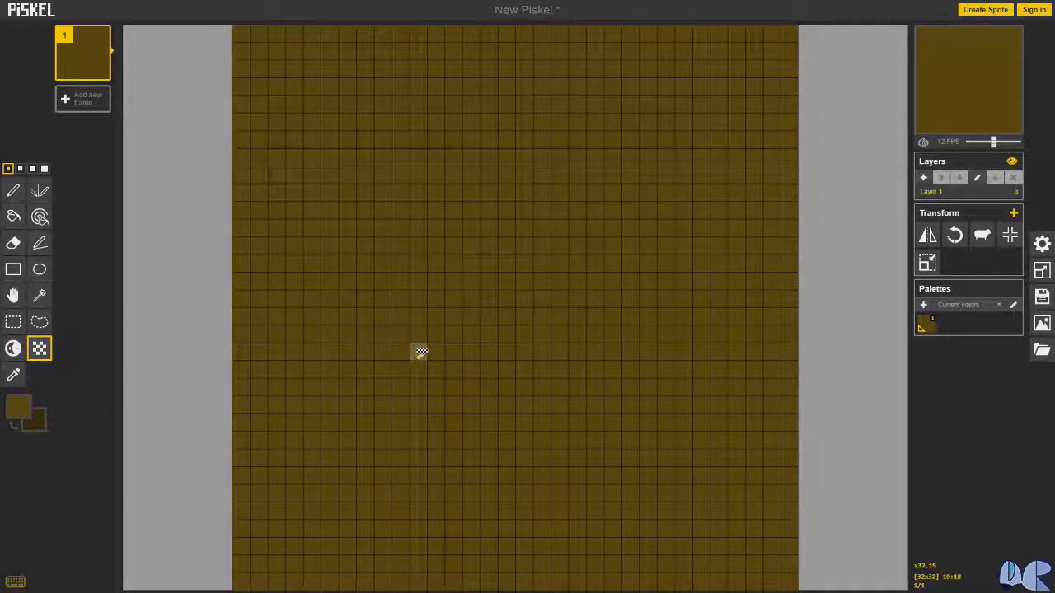
{"action": "left_click", "coordinate": [45, 168]}
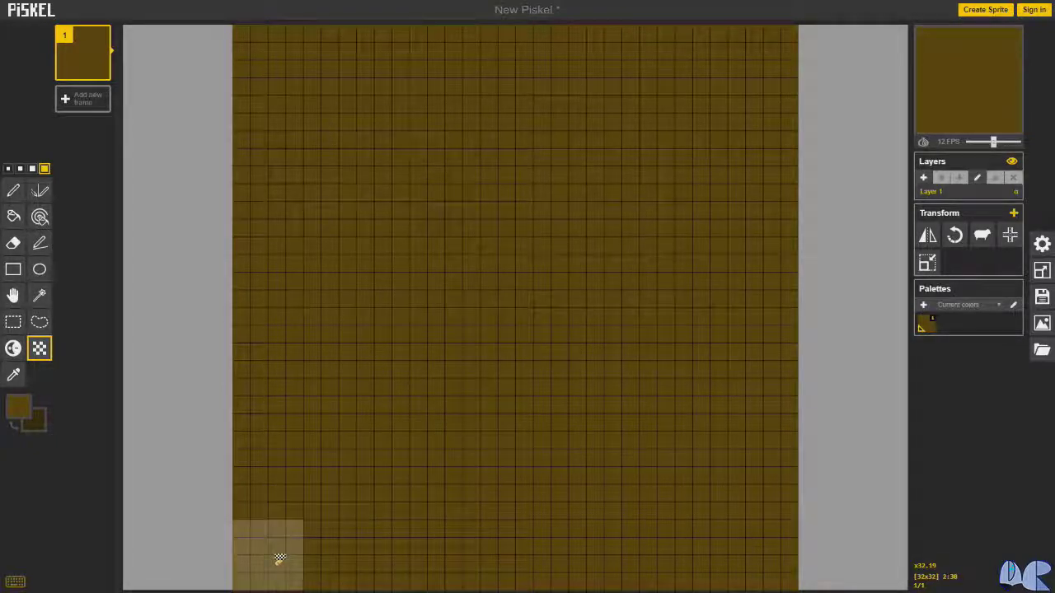
{"action": "mouse_move", "coordinate": [280, 560]}
{"action": "left_mouse_down"}
{"action": "mouse_move", "coordinate": [543, 549]}
{"action": "mouse_move", "coordinate": [536, 544]}
{"action": "left_mouse_up"}
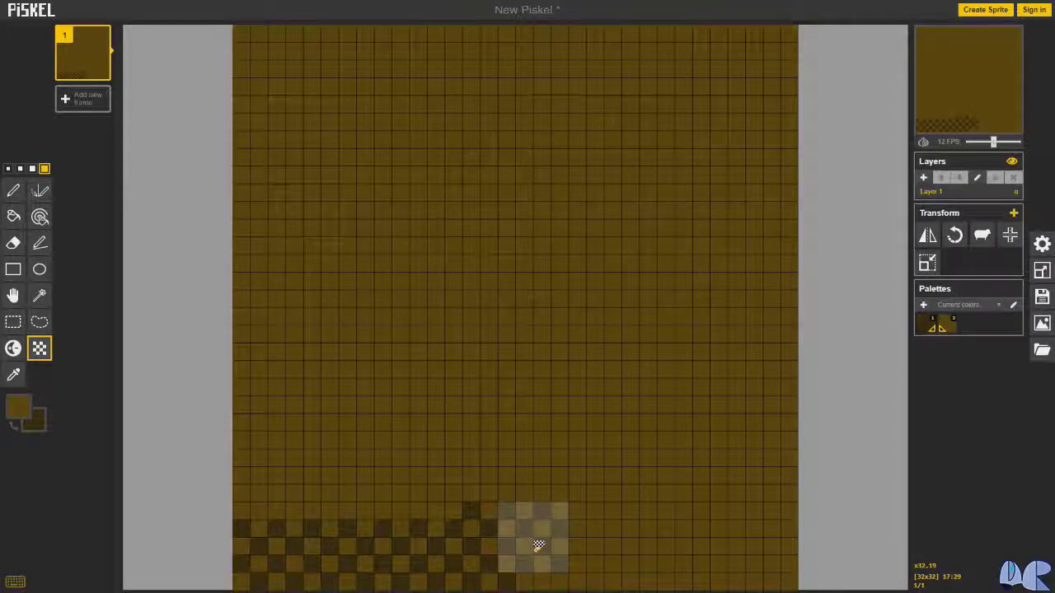
{"action": "key", "text": "ctrl+z"}
{"action": "mouse_move", "coordinate": [282, 560]}
{"action": "left_mouse_down"}
{"action": "mouse_move", "coordinate": [684, 550]}
{"action": "mouse_move", "coordinate": [664, 546]}
{"action": "left_mouse_up"}
{"action": "key", "text": "ctrl+z"}
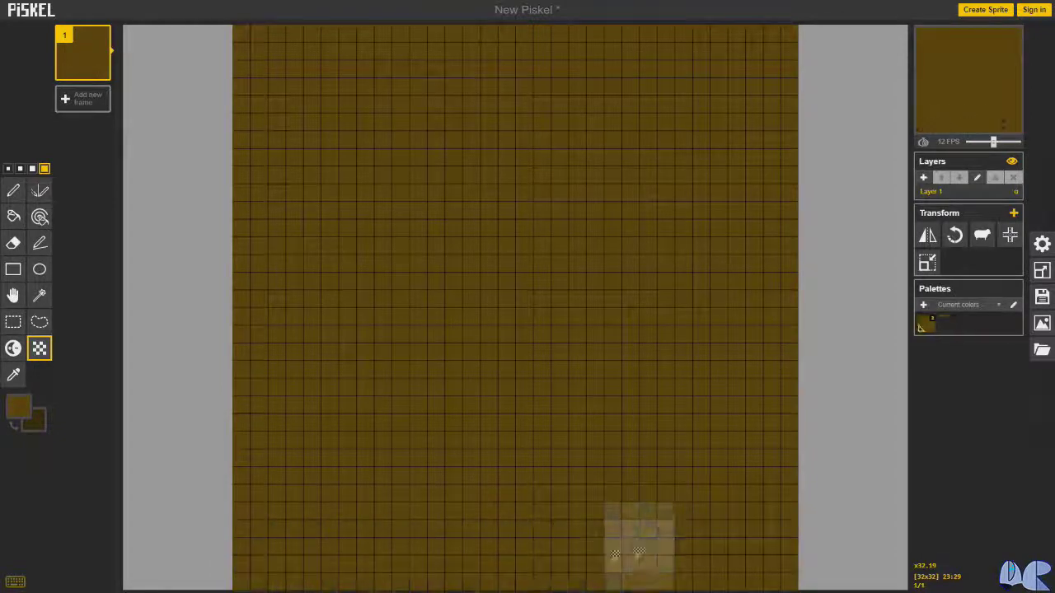
{"action": "mouse_move", "coordinate": [281, 569]}
{"action": "left_mouse_down"}
{"action": "mouse_move", "coordinate": [734, 548]}
{"action": "mouse_move", "coordinate": [739, 556]}
{"action": "mouse_move", "coordinate": [726, 554]}
{"action": "mouse_move", "coordinate": [770, 564]}
{"action": "mouse_move", "coordinate": [282, 566]}
{"action": "left_mouse_up"}
{"action": "key", "text": "ctrl+z"}
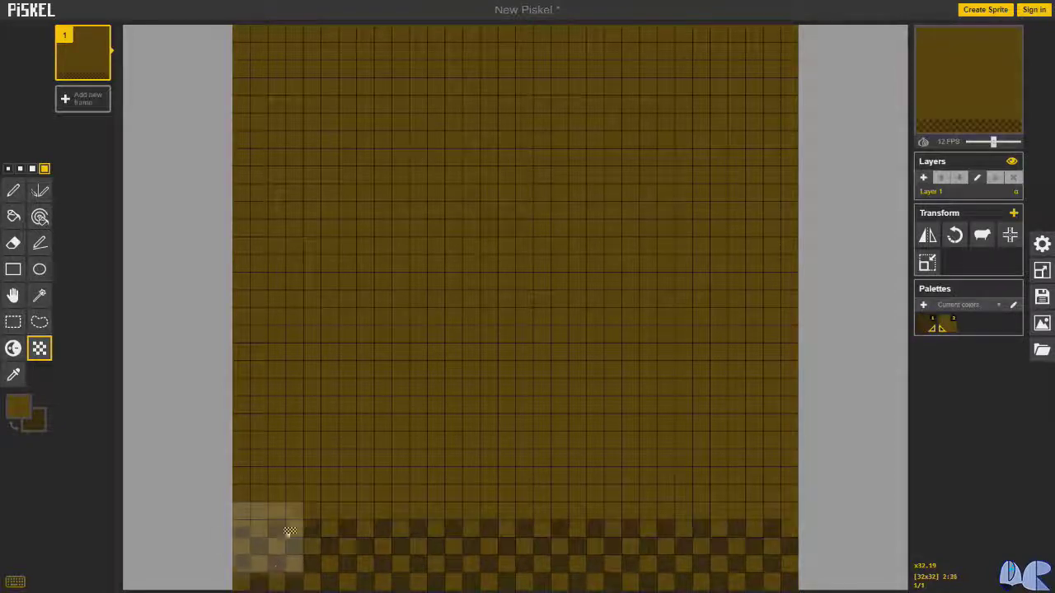
- Extend the brown dithering upward in full-width bands until it covers the lower half of the canvas, 16 rows high
{"action": "mouse_move", "coordinate": [278, 485]}
{"action": "left_mouse_down"}
{"action": "mouse_move", "coordinate": [772, 482]}
{"action": "mouse_move", "coordinate": [748, 483]}
{"action": "left_mouse_up"}
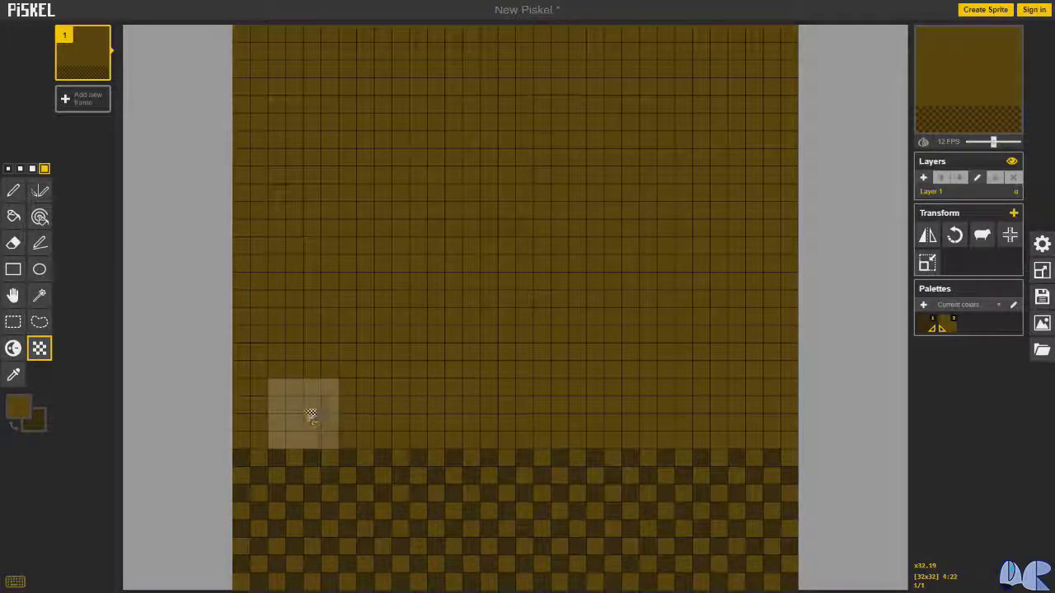
{"action": "left_click_drag", "start_coordinate": [283, 412], "coordinate": [551, 409]}
{"action": "key", "text": "ctrl+z"}
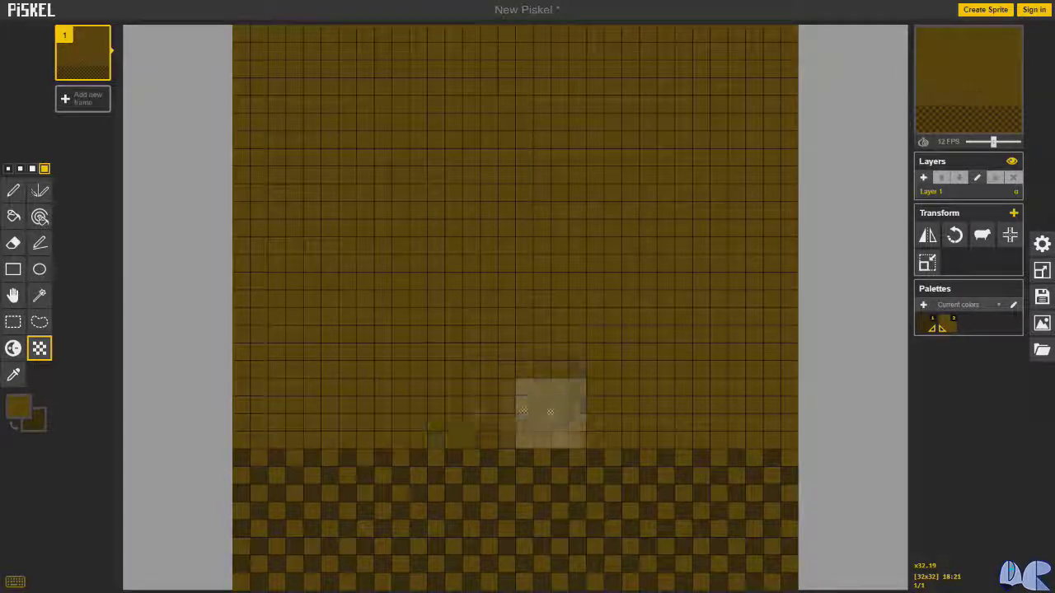
{"action": "left_click_drag", "start_coordinate": [288, 419], "coordinate": [769, 416]}
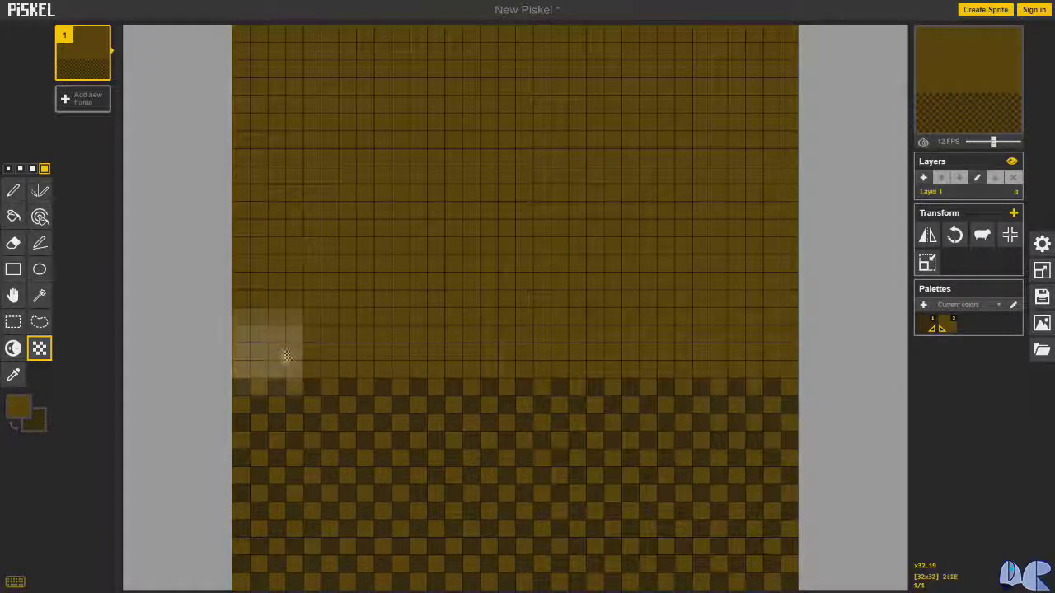
{"action": "left_click_drag", "start_coordinate": [284, 352], "coordinate": [845, 346]}
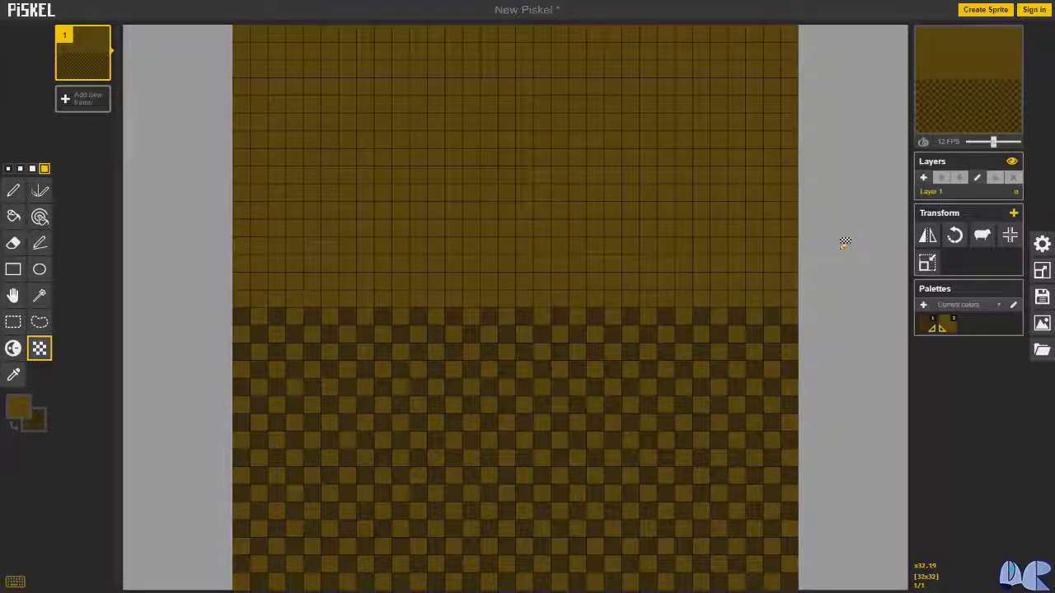
- Add a second frame and fill its whole canvas with the primary brown
{"action": "left_click", "coordinate": [97, 104]}
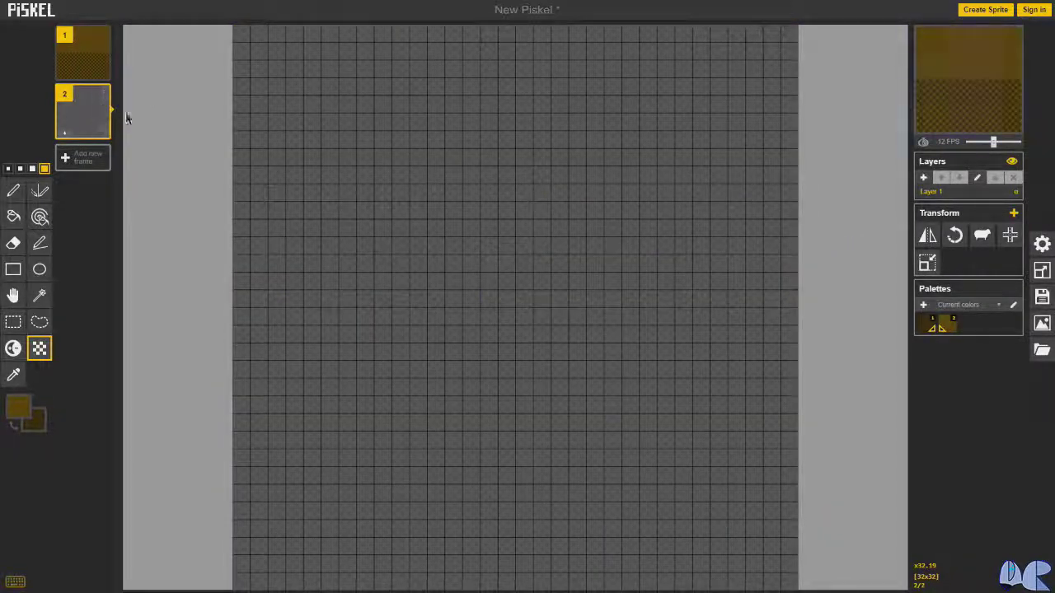
{"action": "key", "text": "b"}
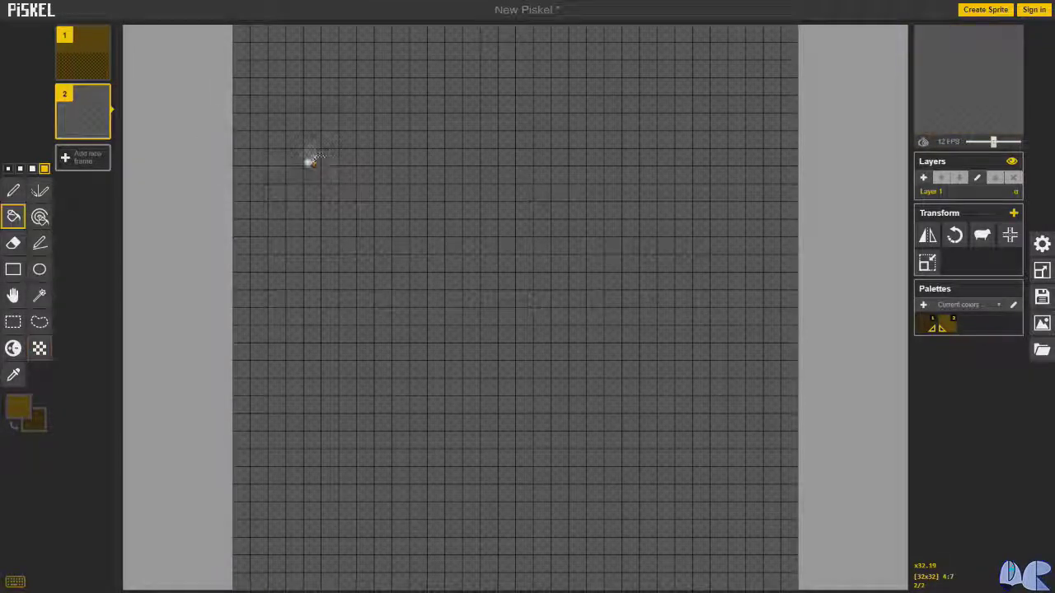
{"action": "left_click", "coordinate": [490, 216]}
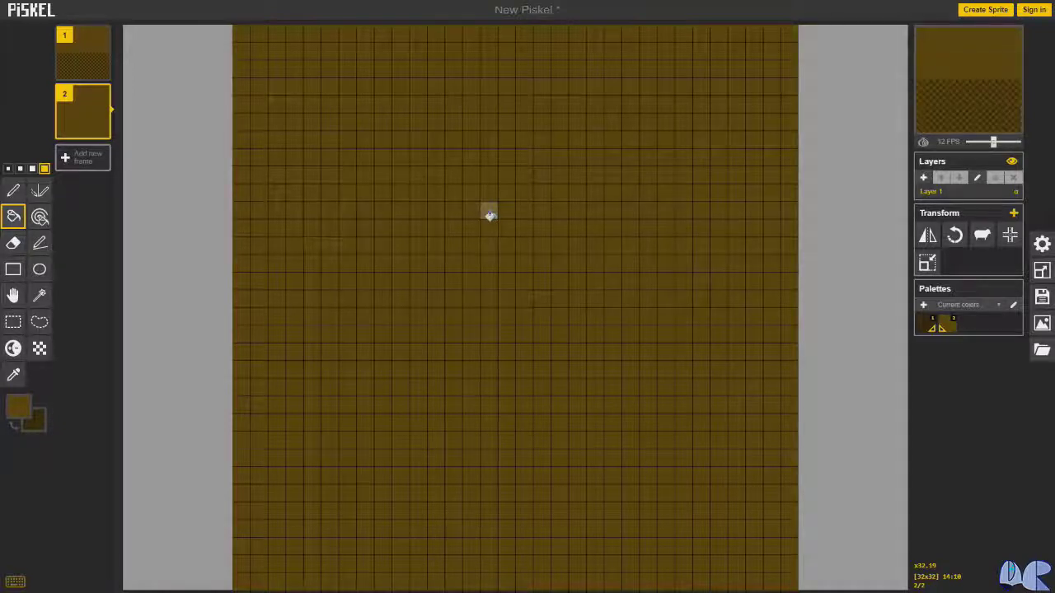
- Set the primary color to green #055100 and paint a four-pixel-high band across the top of frame 2 with the largest pen size
{"action": "left_click", "coordinate": [22, 405]}
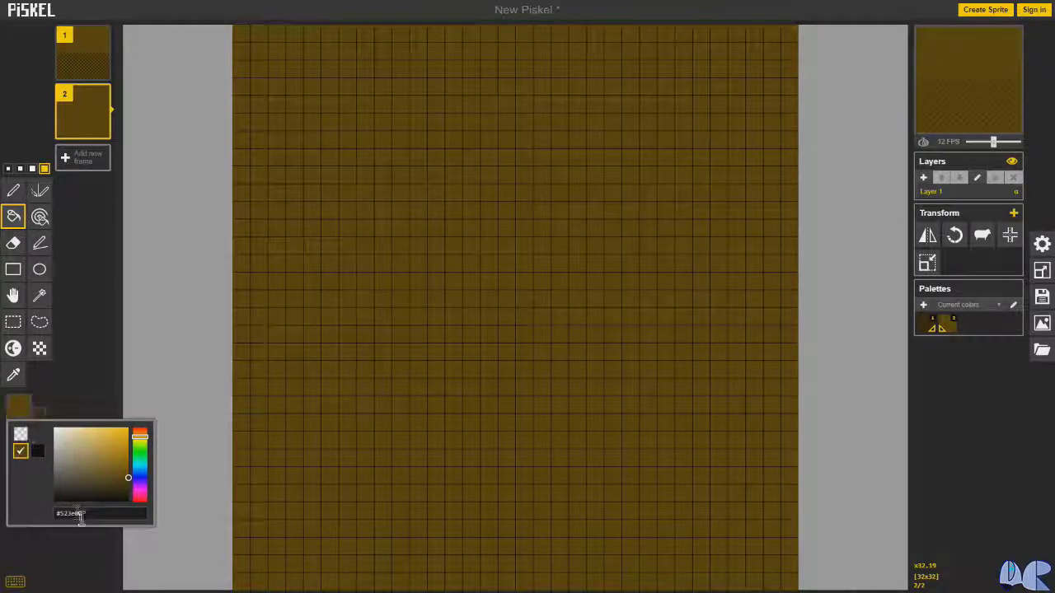
{"action": "left_click_drag", "start_coordinate": [97, 513], "coordinate": [33, 516]}
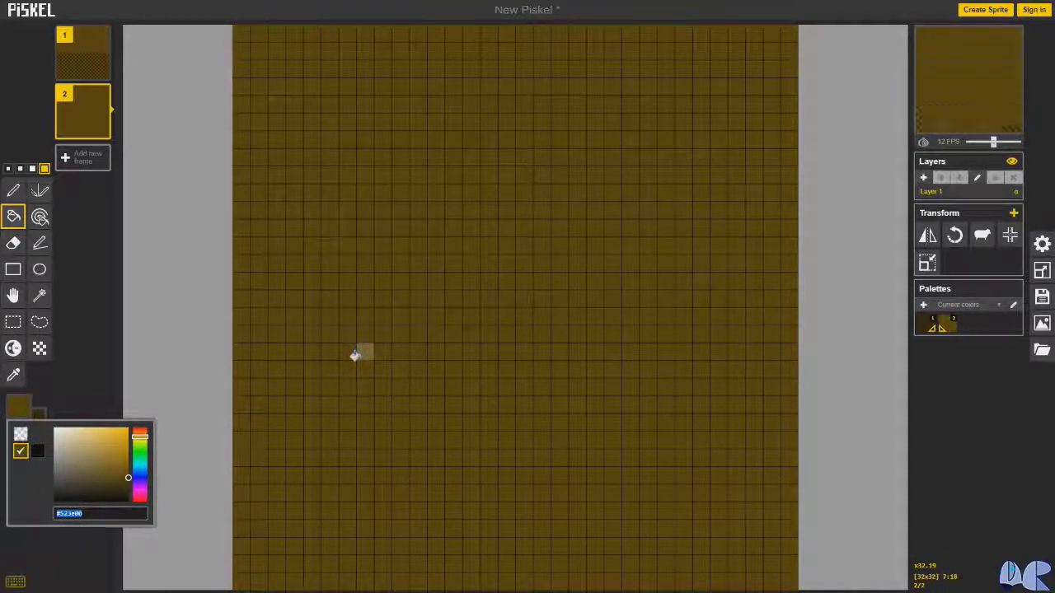
{"action": "type", "text": "#85510"}
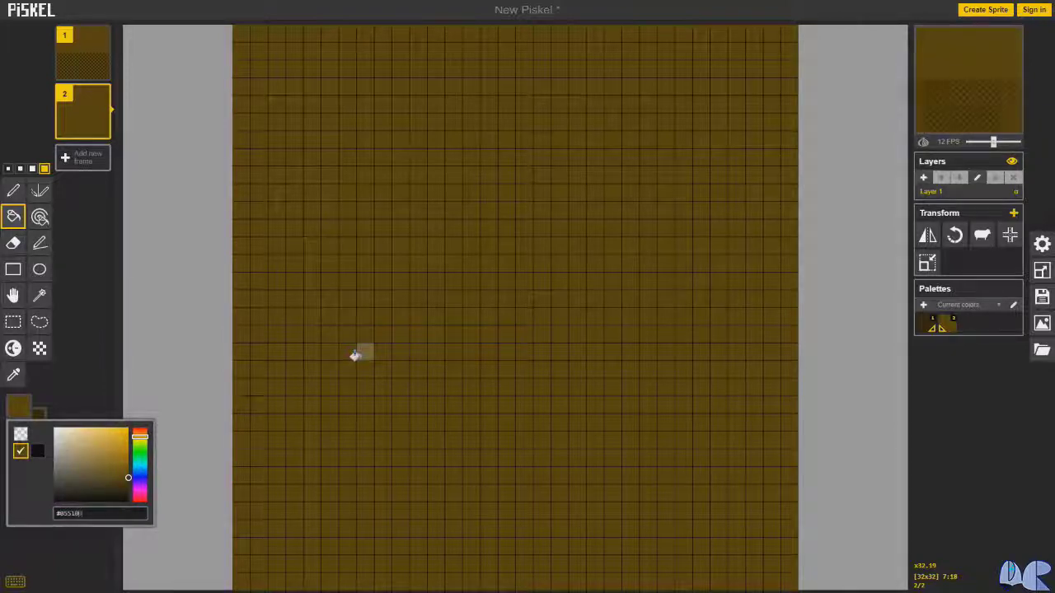
{"action": "type", "text": "0"}
{"action": "key", "text": "Return"}
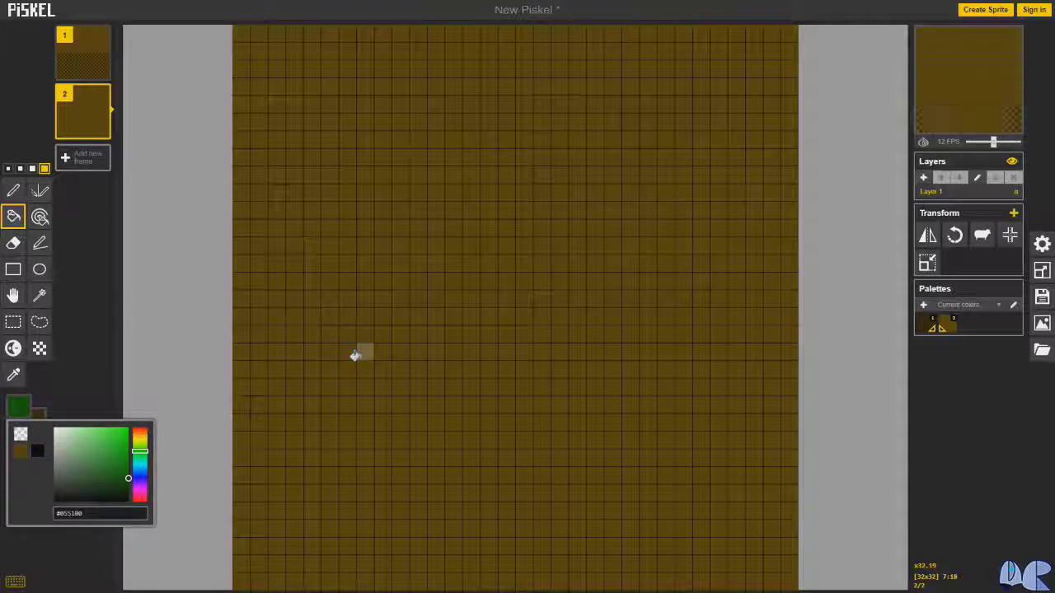
{"action": "left_click", "coordinate": [83, 321]}
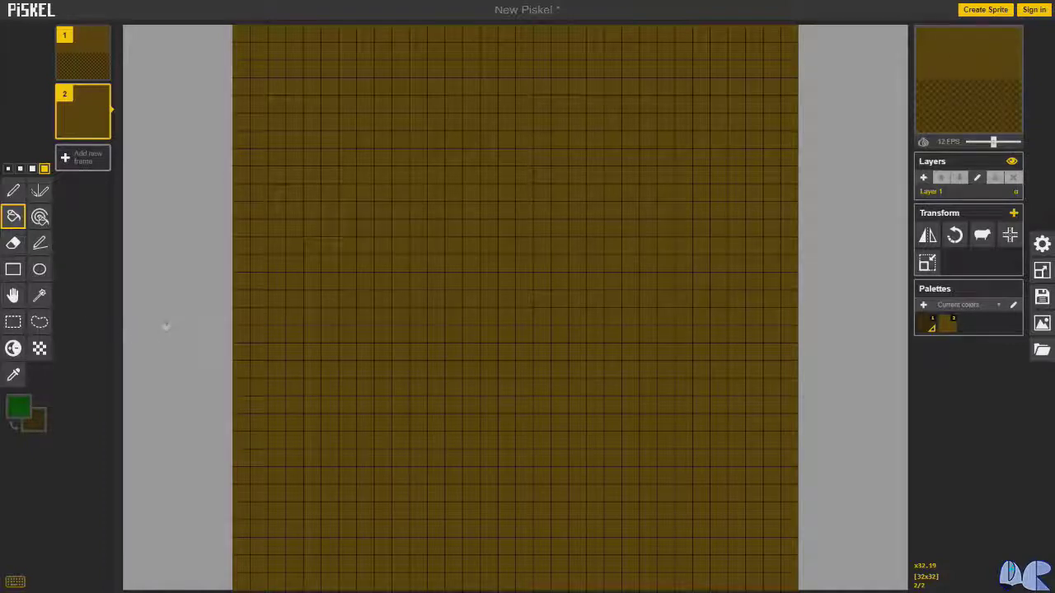
{"action": "key", "text": "p"}
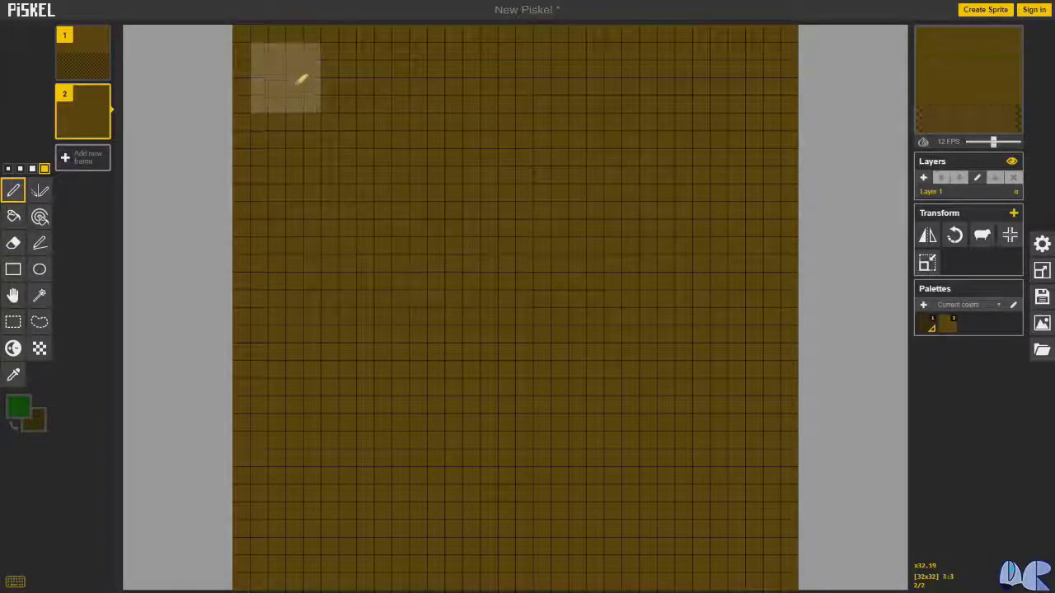
{"action": "mouse_move", "coordinate": [287, 69]}
{"action": "left_mouse_down"}
{"action": "mouse_move", "coordinate": [569, 55]}
{"action": "mouse_move", "coordinate": [770, 60]}
{"action": "left_mouse_up"}
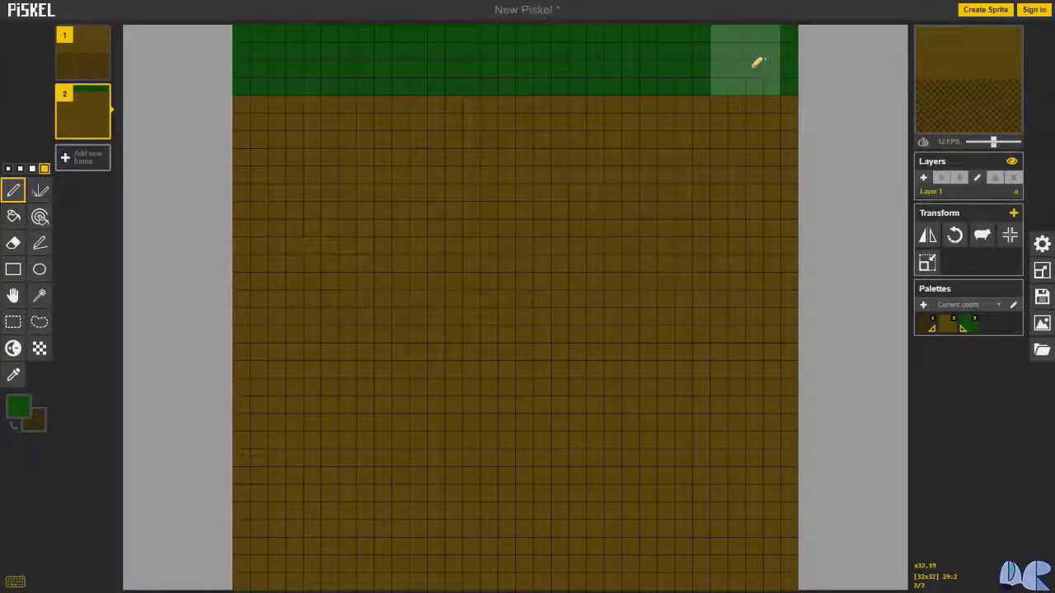
- Paint green blocks two pixels wide and four pixels high below the band at both side edges, using the two-pixel pen
{"action": "left_click", "coordinate": [20, 170]}
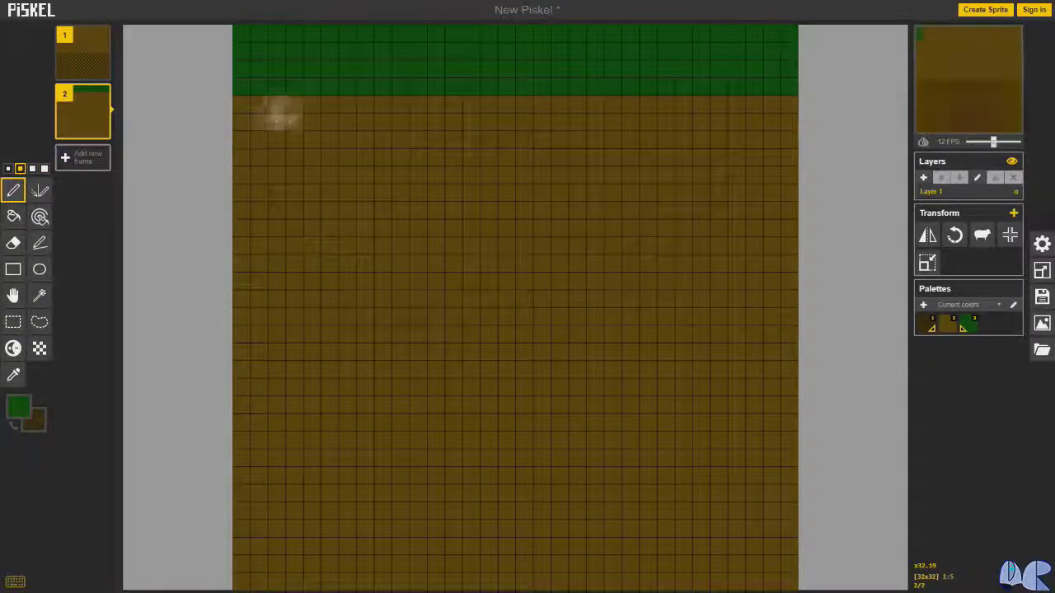
{"action": "left_click", "coordinate": [264, 117]}
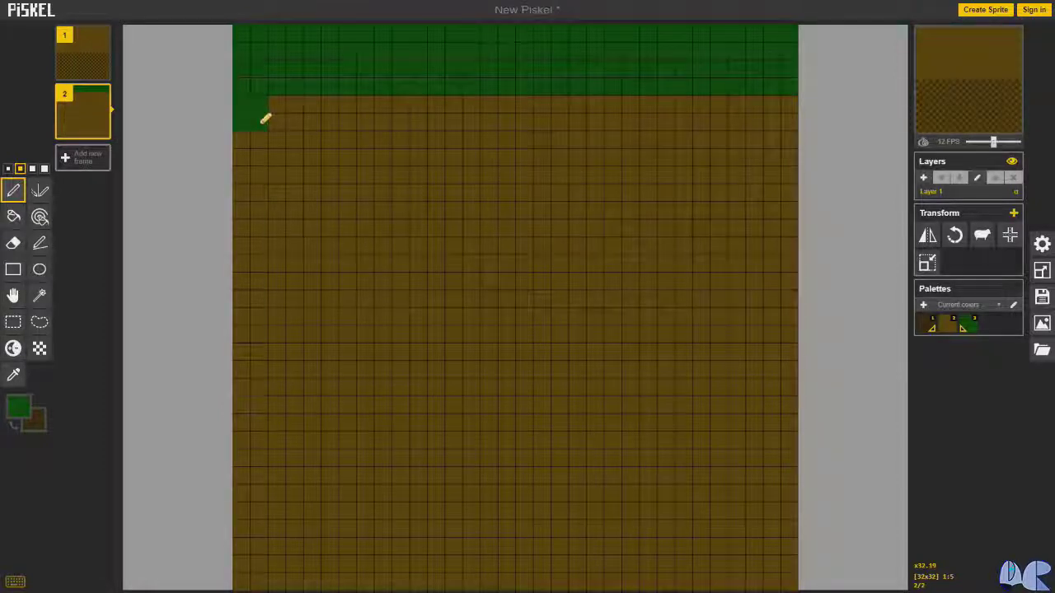
{"action": "left_click_drag", "start_coordinate": [265, 117], "coordinate": [263, 152]}
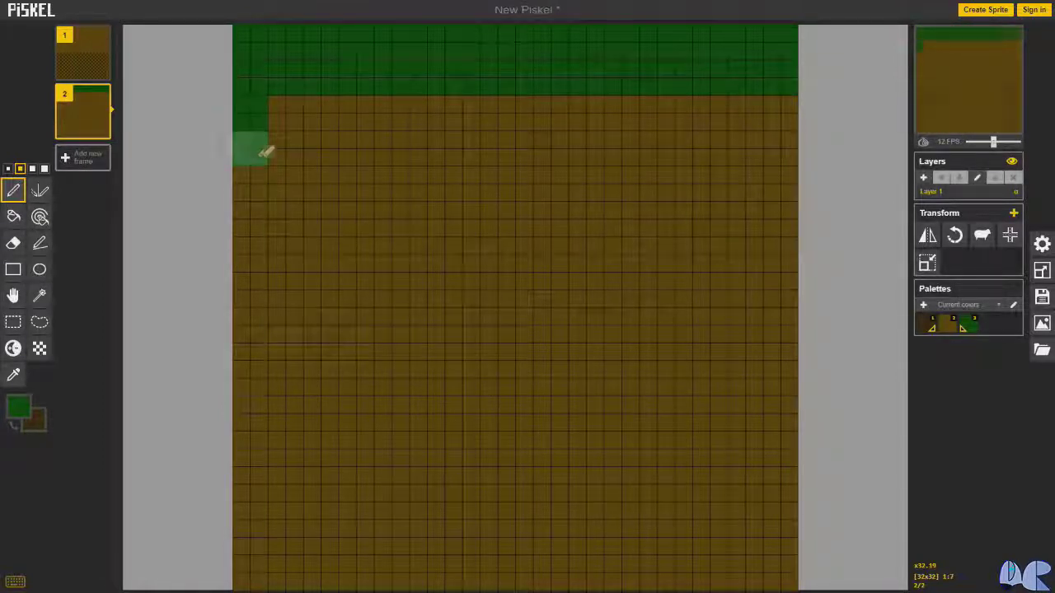
{"action": "left_click_drag", "start_coordinate": [796, 106], "coordinate": [791, 149]}
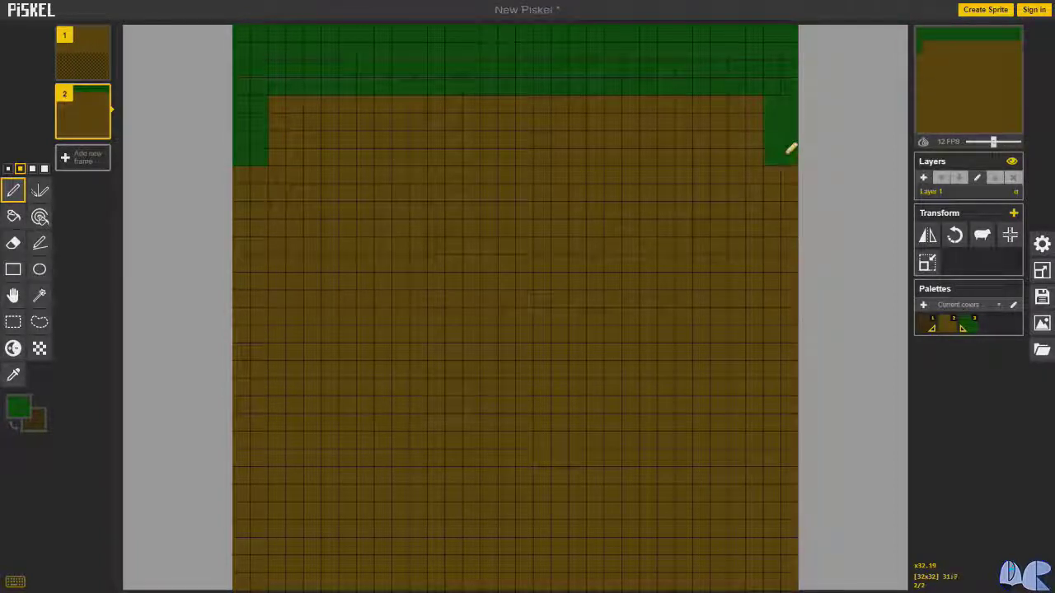
{"action": "key", "text": "ctrl+z"}
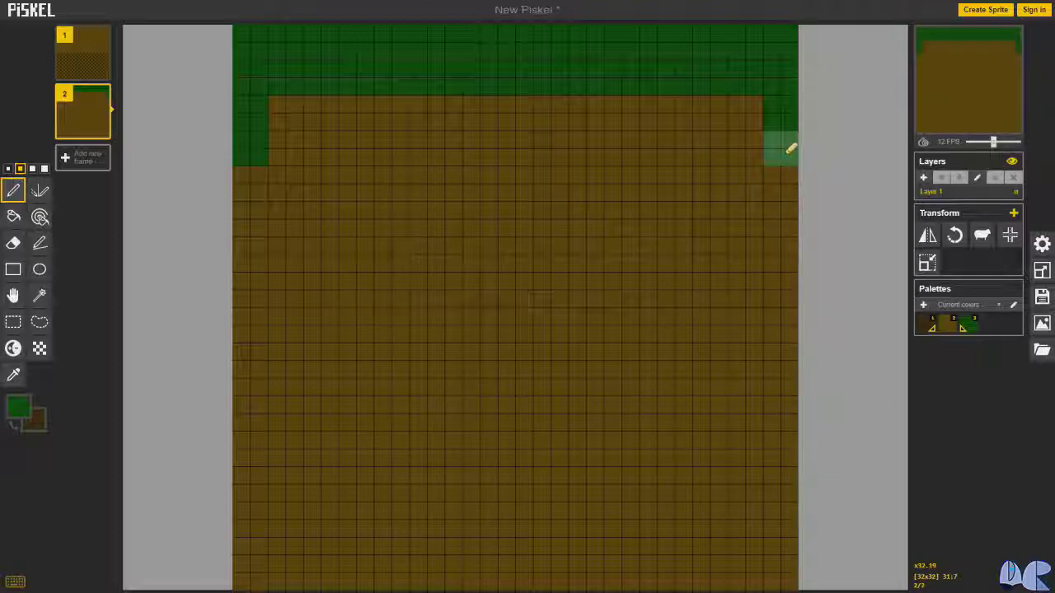
- With the one-pixel pen, extend both outer edges down by two green pixels and add one green pixel in each inner corner
{"action": "left_click", "coordinate": [9, 169]}
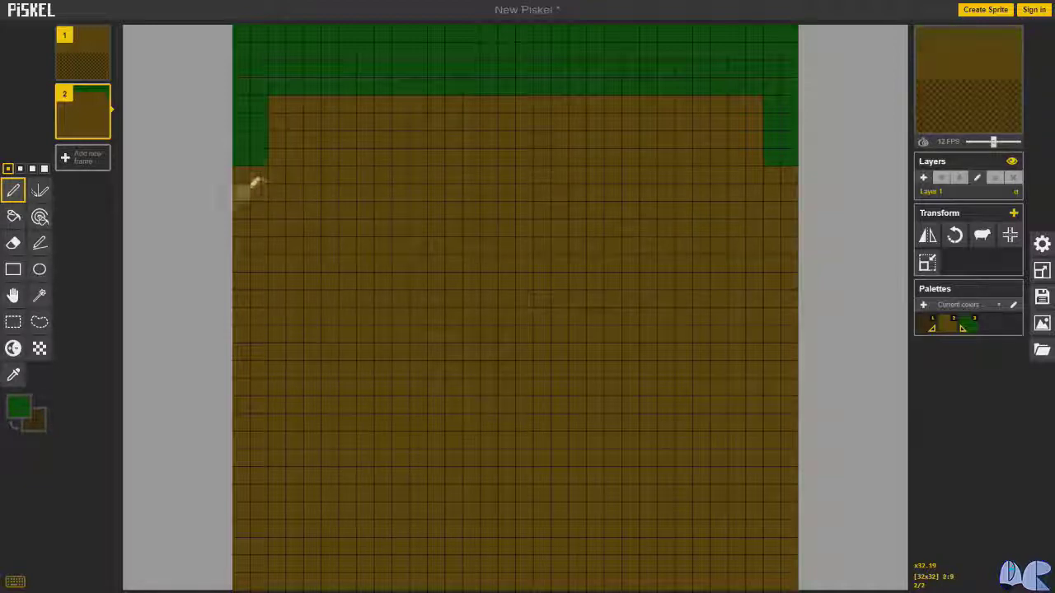
{"action": "left_click_drag", "start_coordinate": [249, 176], "coordinate": [240, 194]}
{"action": "left_click_drag", "start_coordinate": [788, 195], "coordinate": [788, 176]}
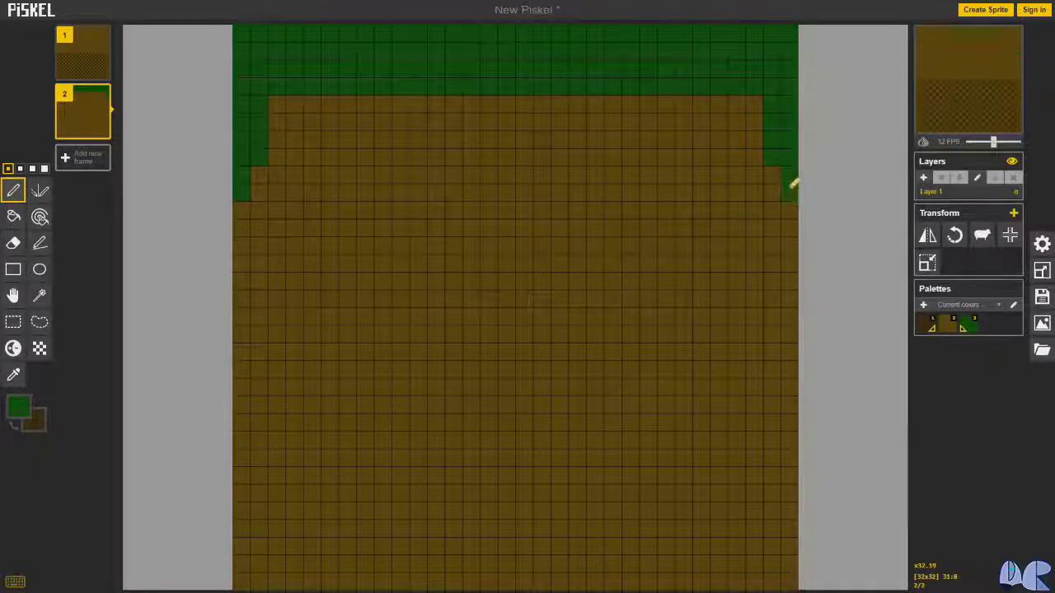
{"action": "left_click", "coordinate": [278, 105]}
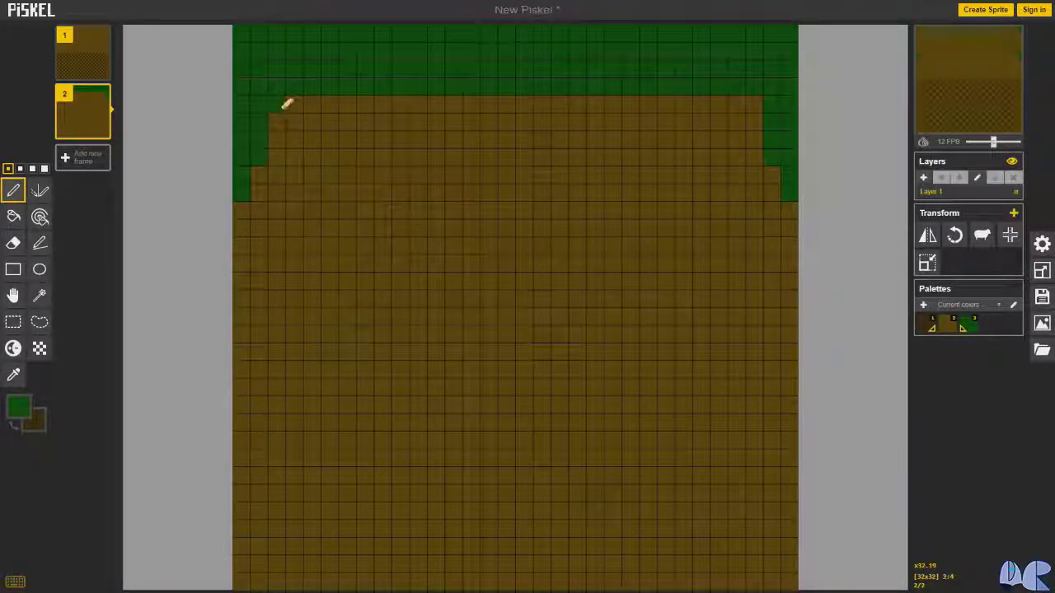
{"action": "left_click", "coordinate": [754, 105]}
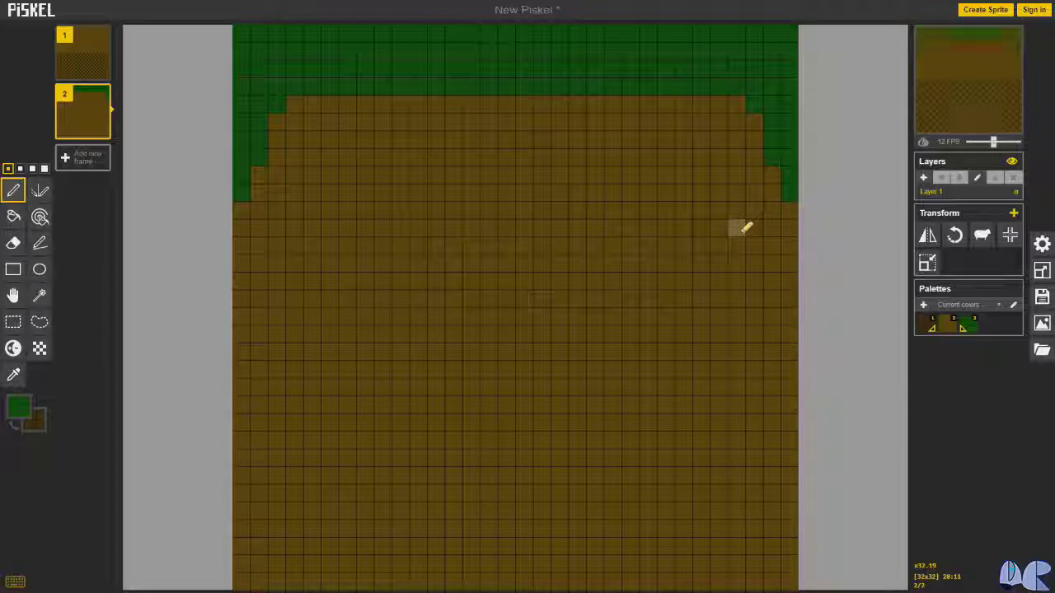
- Export the two frames as a PNG spritesheet file with one column at 1.0x scale
{"action": "left_click", "coordinate": [1042, 325]}
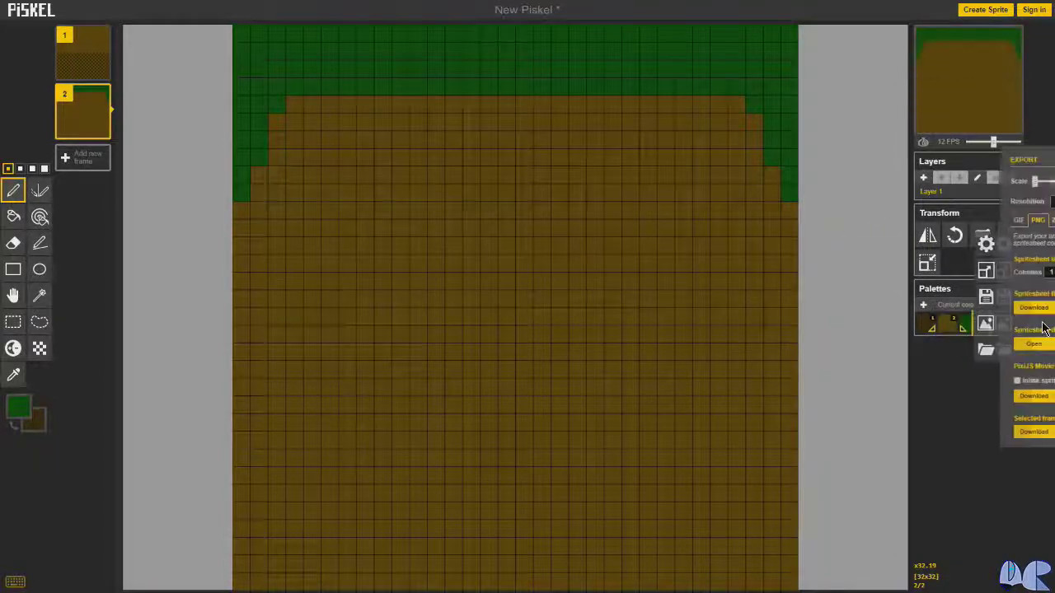
{"action": "left_click", "coordinate": [943, 311]}
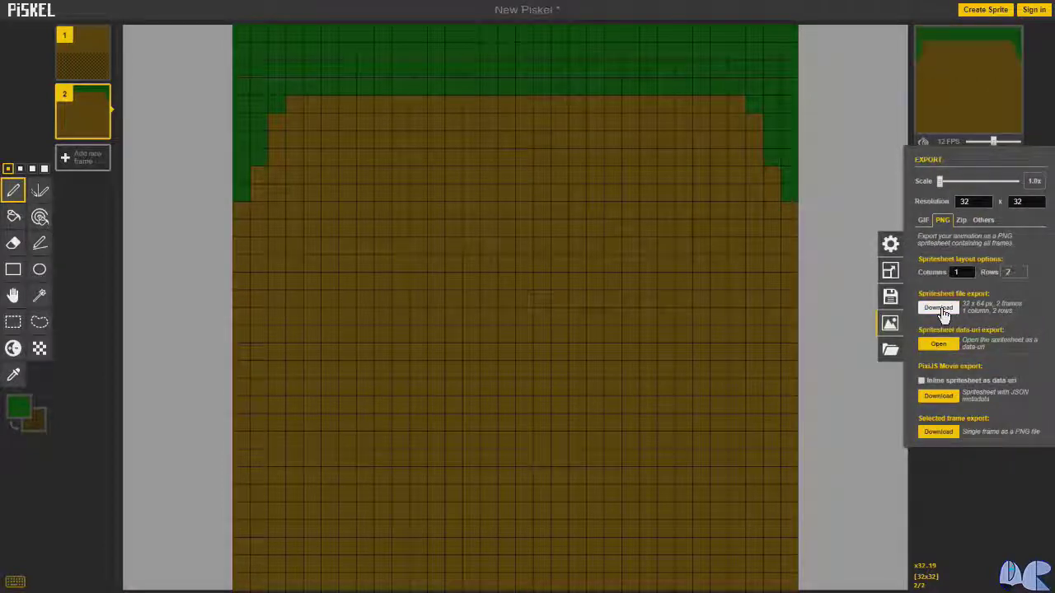